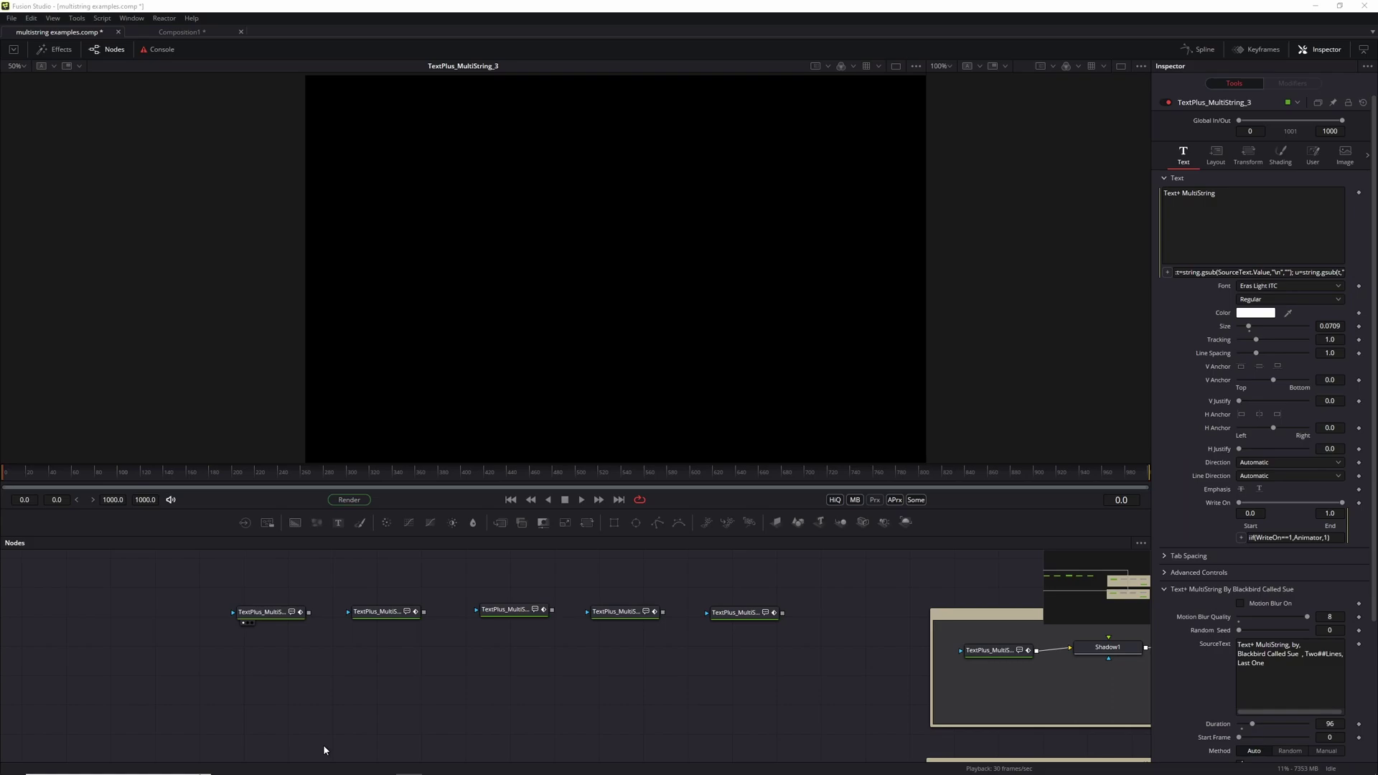
Step: Play the first MultiString node's animation, return to the first frame and examine the node's source text and animation settings
left_click(283, 697)
left_click(270, 620)
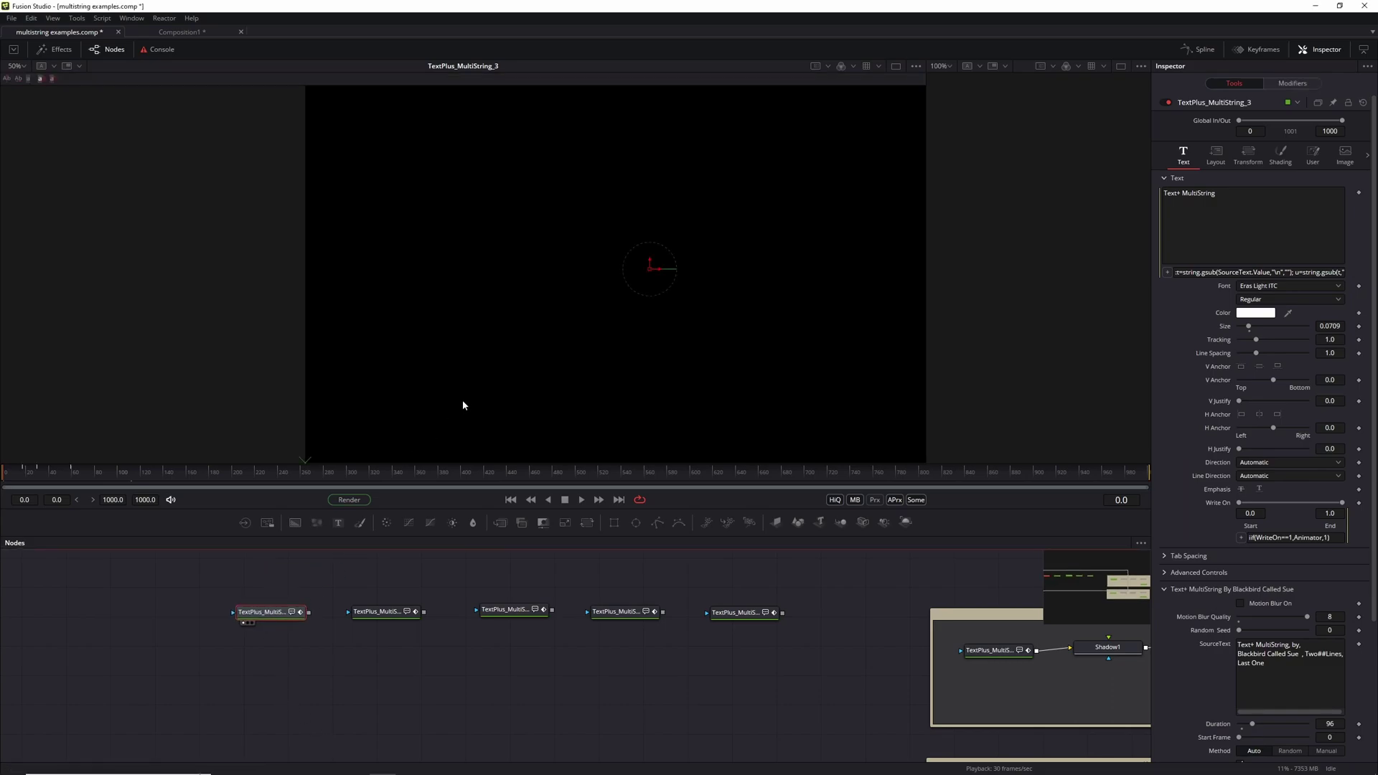
left_click(582, 501)
left_click(613, 707)
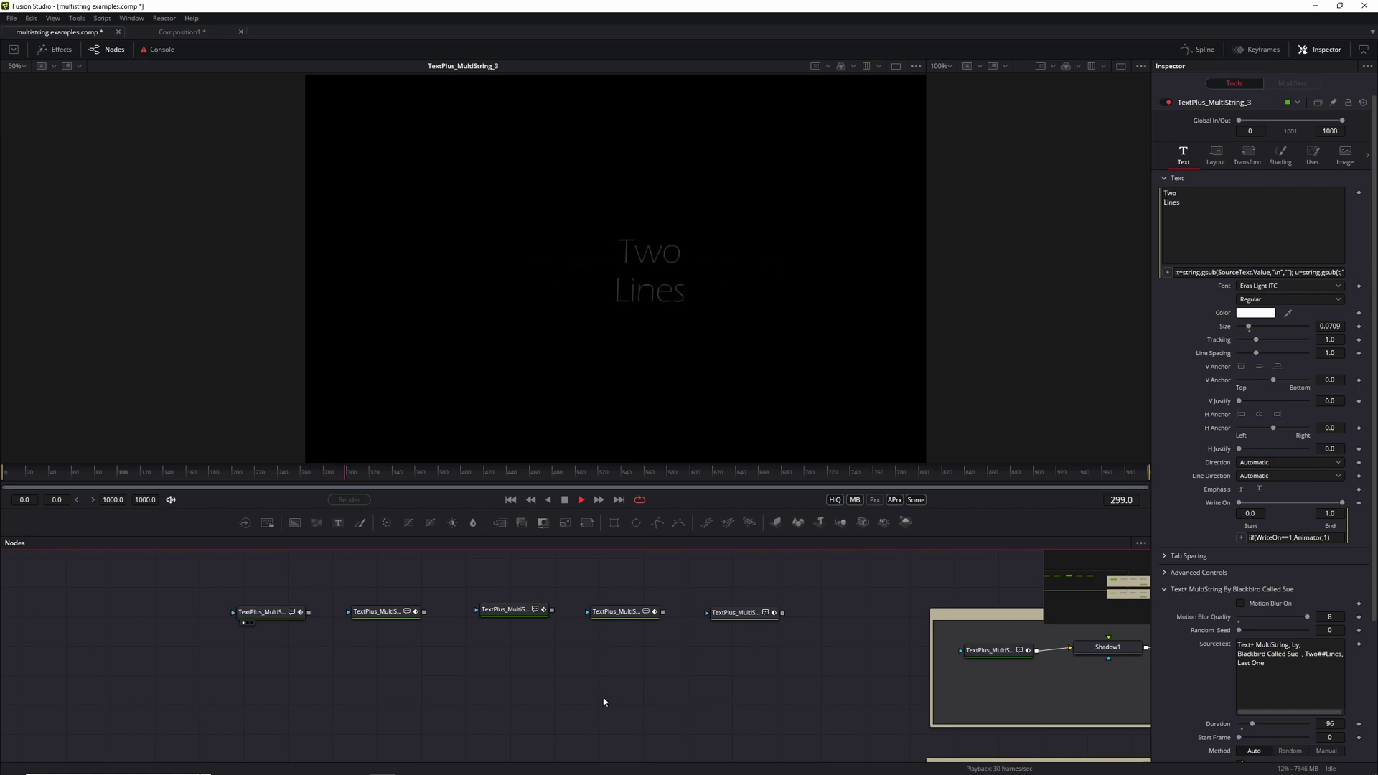
left_click(565, 500)
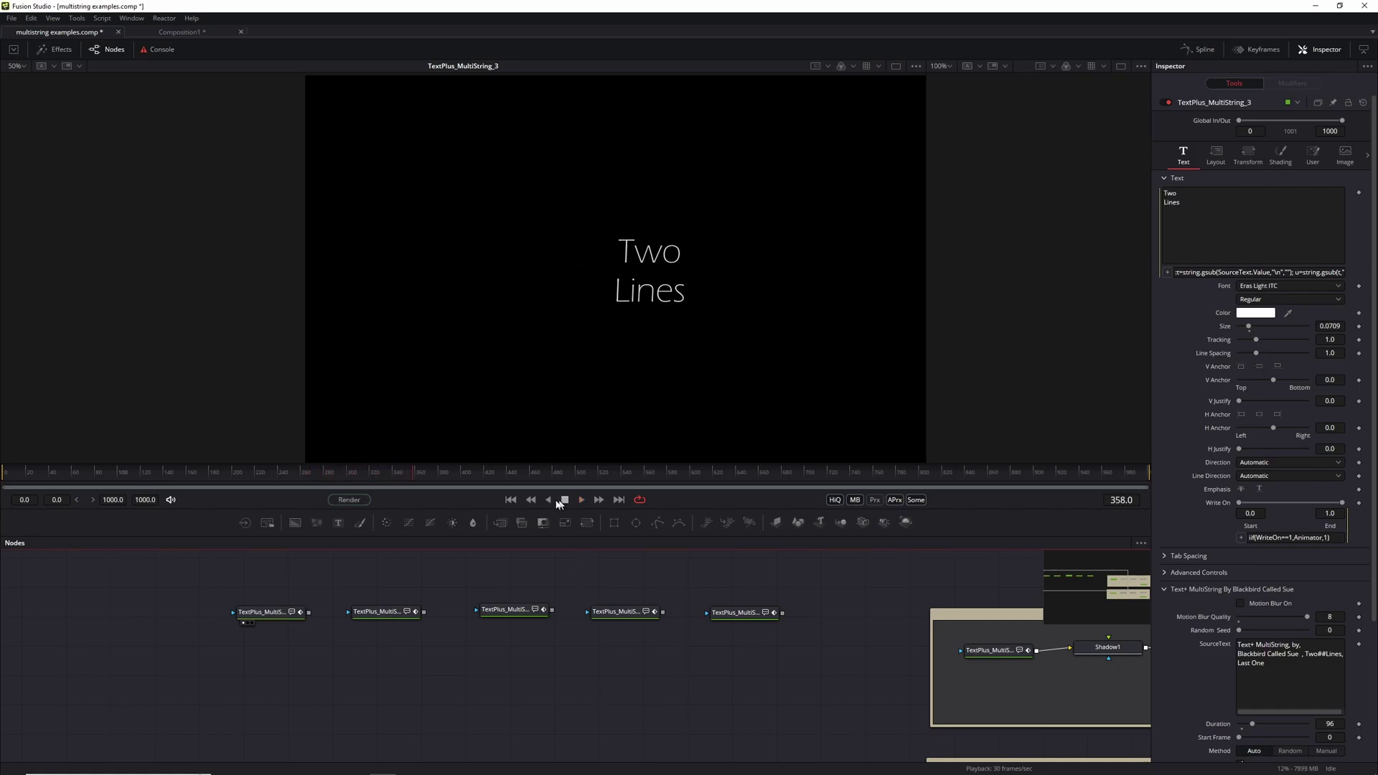
left_click(510, 500)
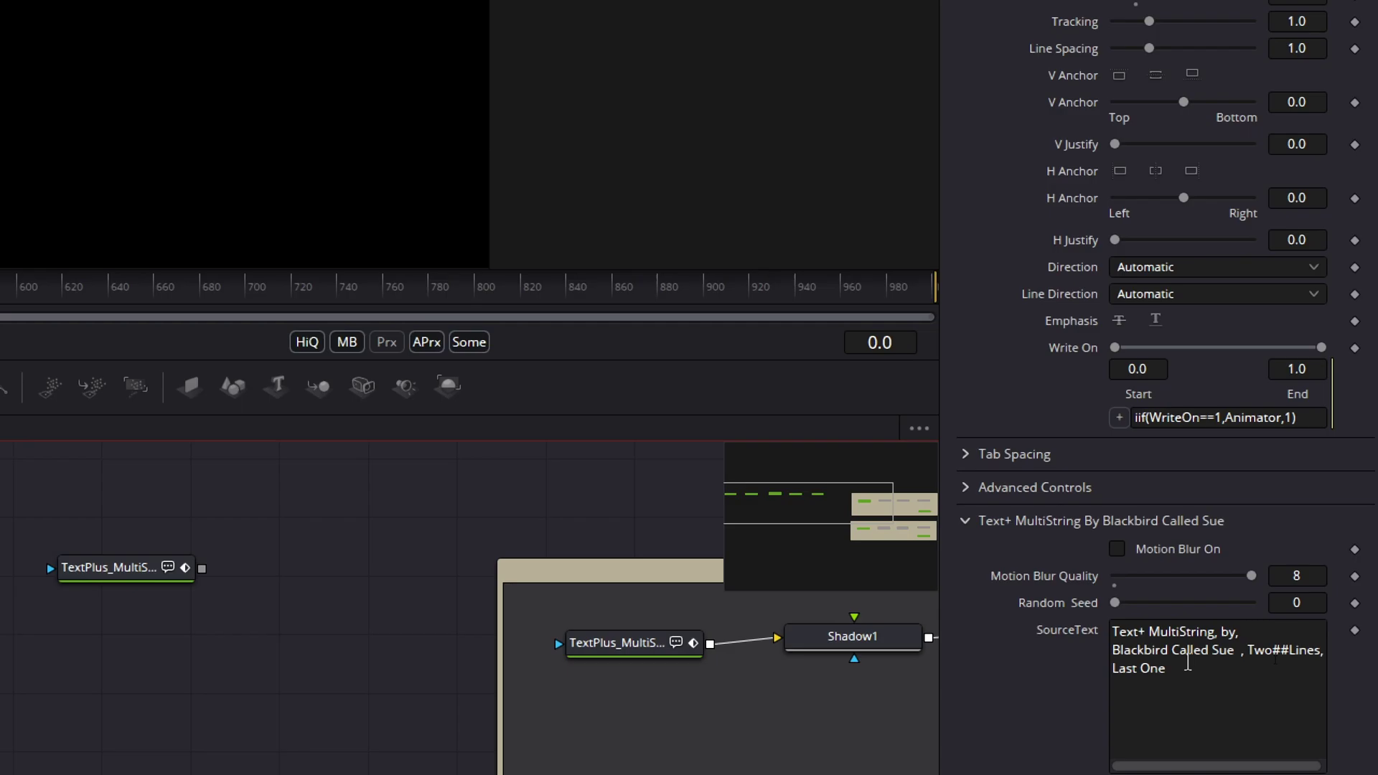
scroll(1188, 660, "down", 3)
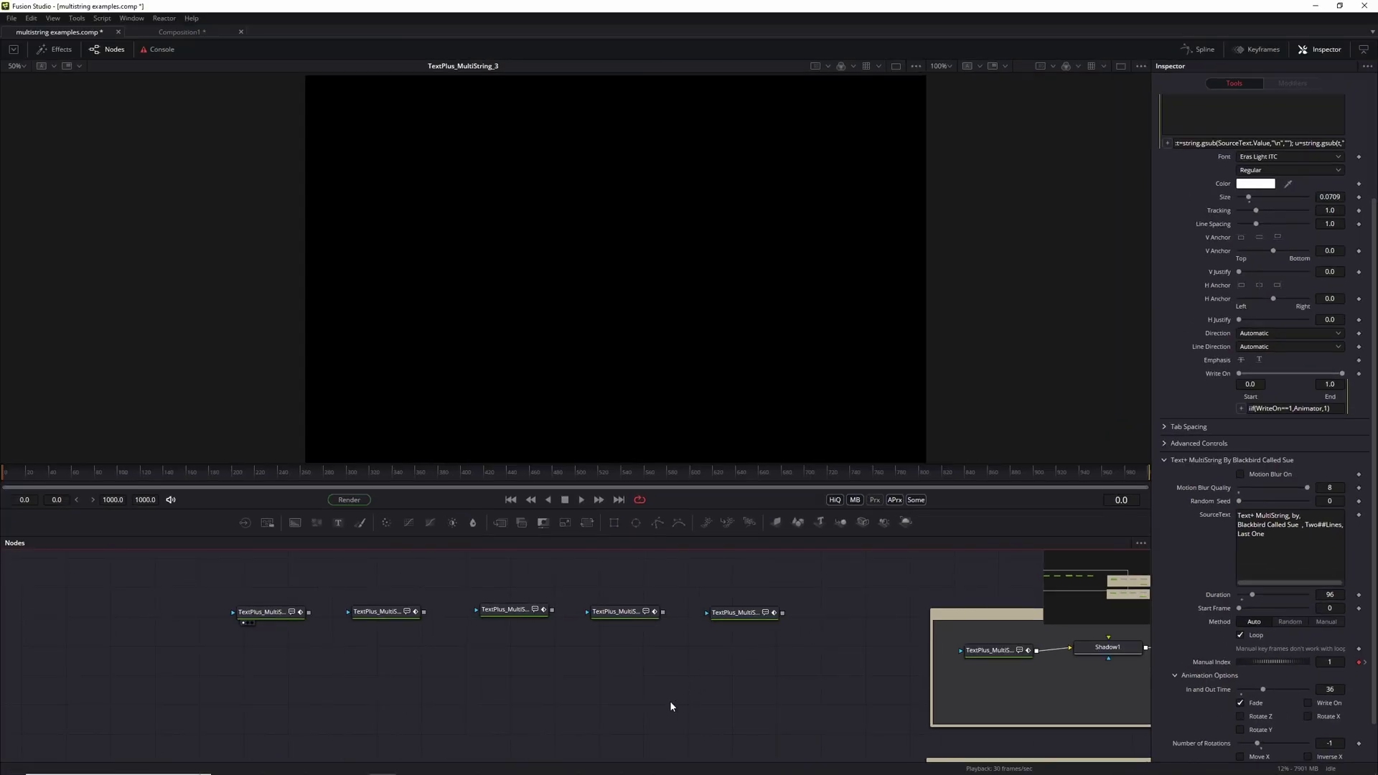
Step: Load the second MultiString node in the viewer and preview its animation
left_click(381, 613)
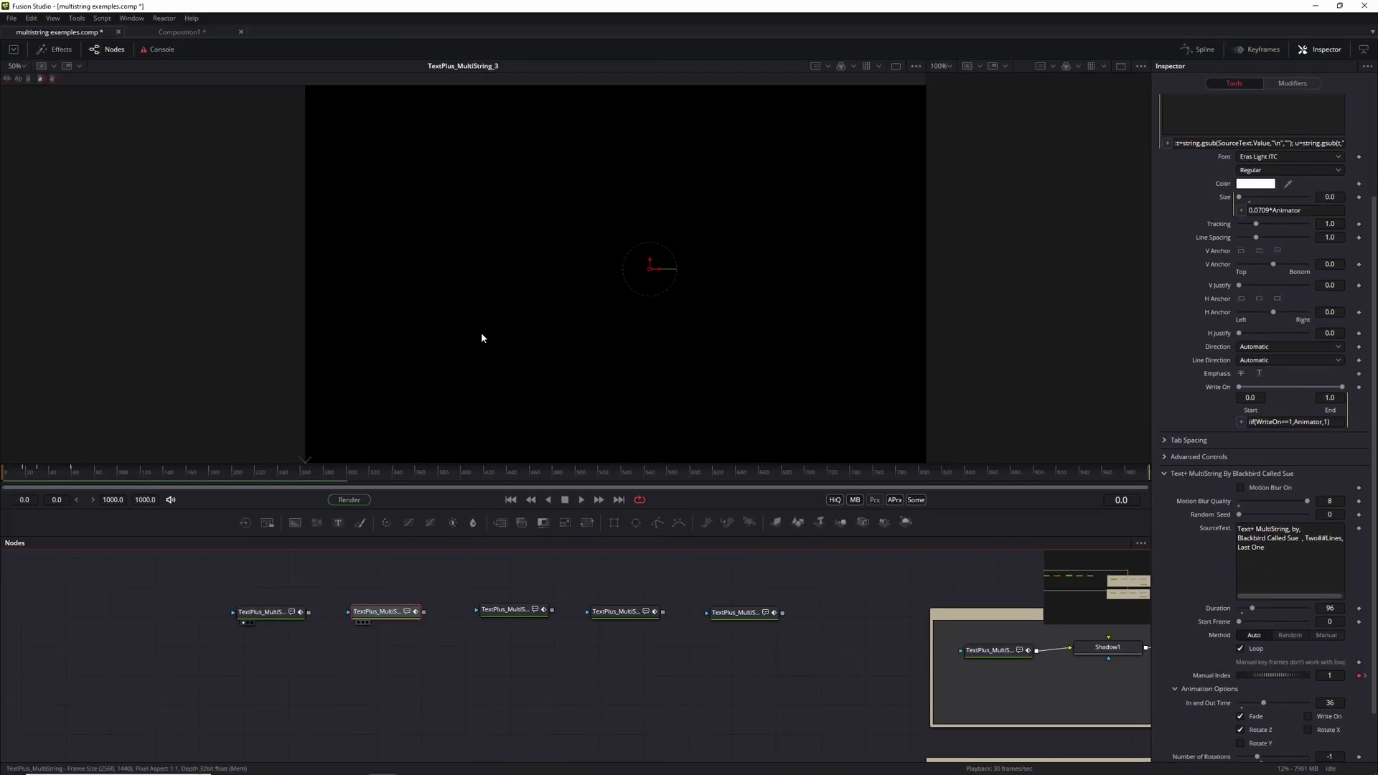
key("space")
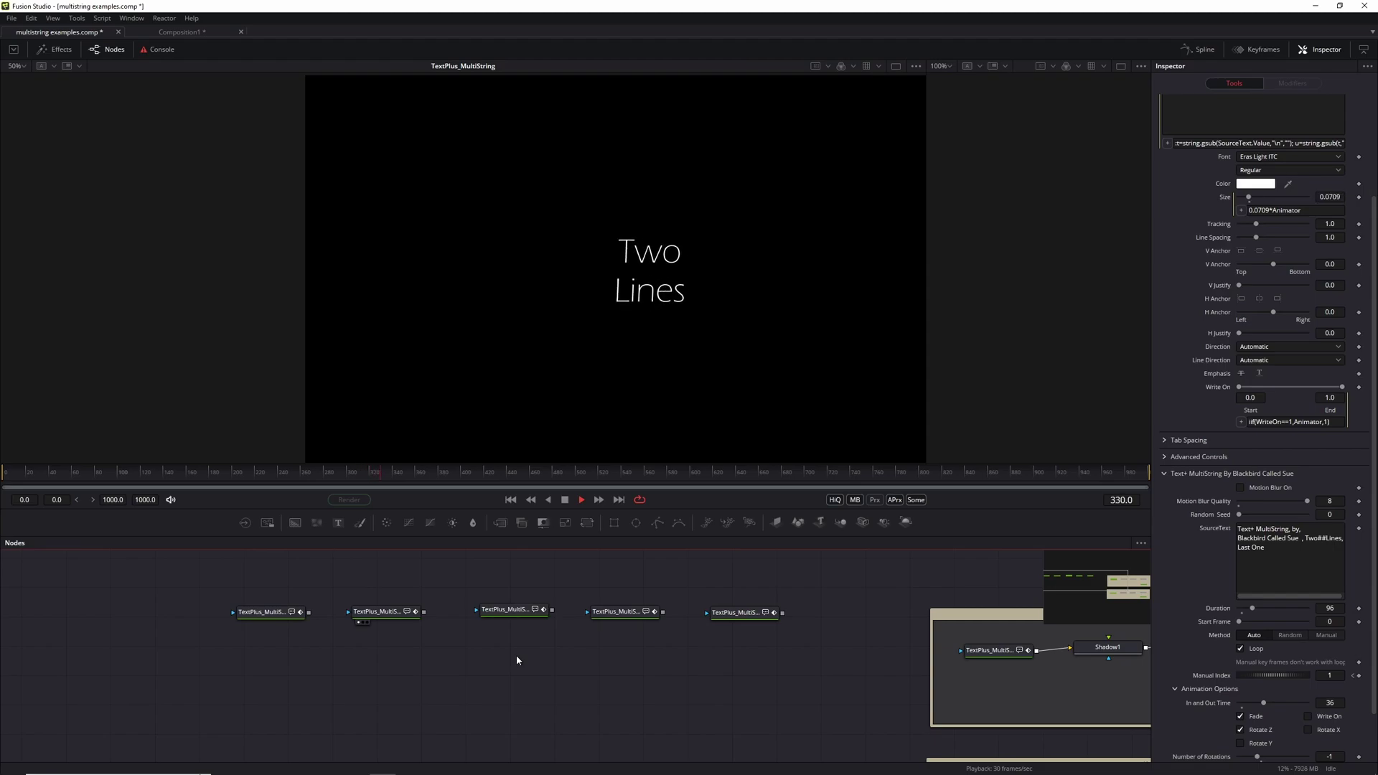
key("space")
Step: Load the third MultiString node in the viewer and play its animation from the first frame
left_click(506, 610)
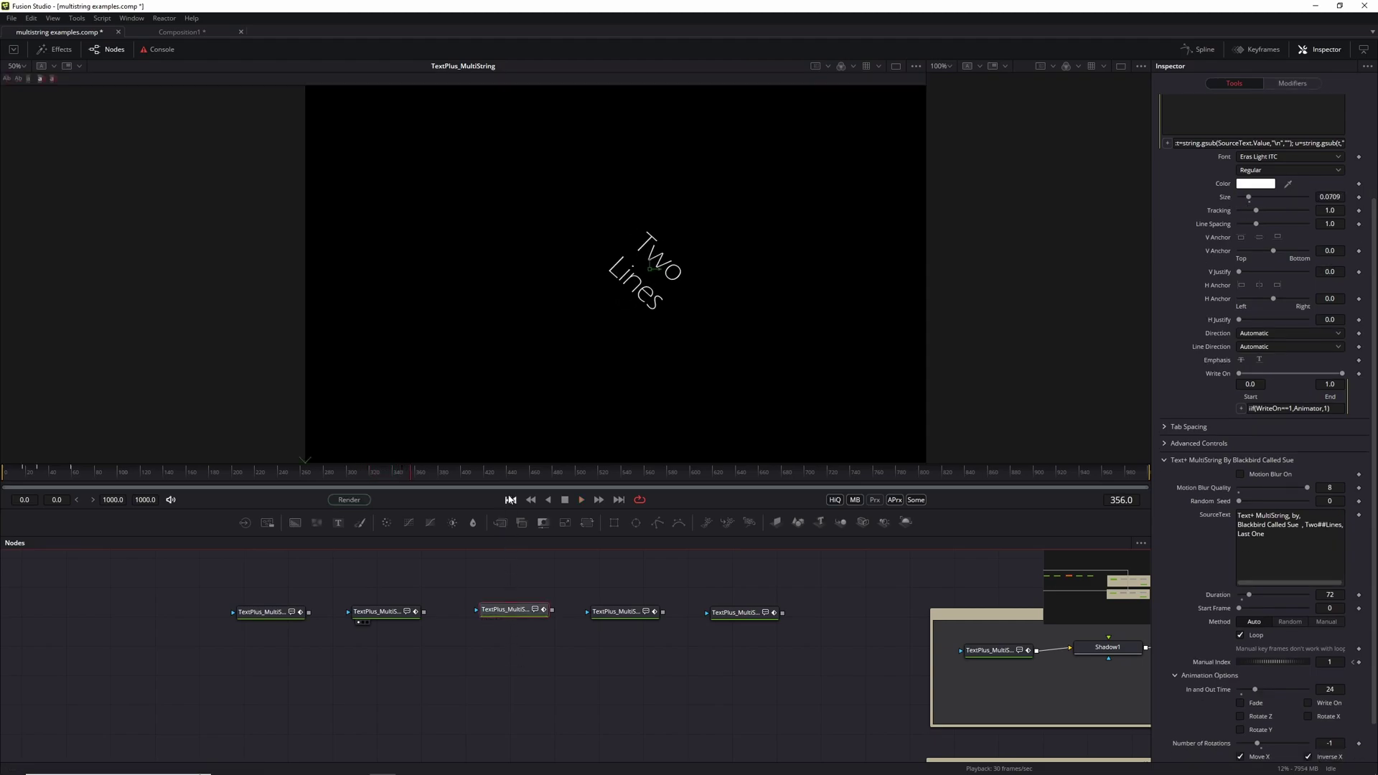
left_click(511, 500)
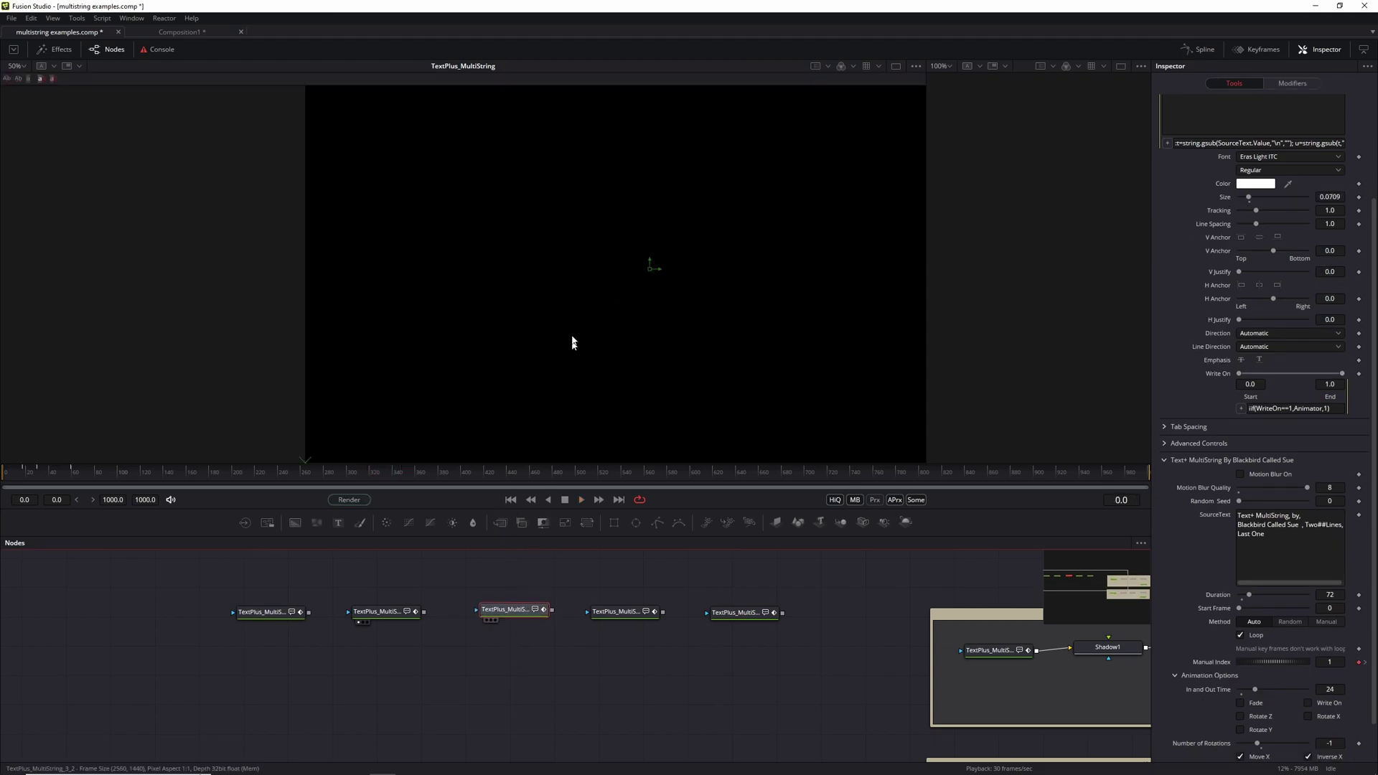
key("space")
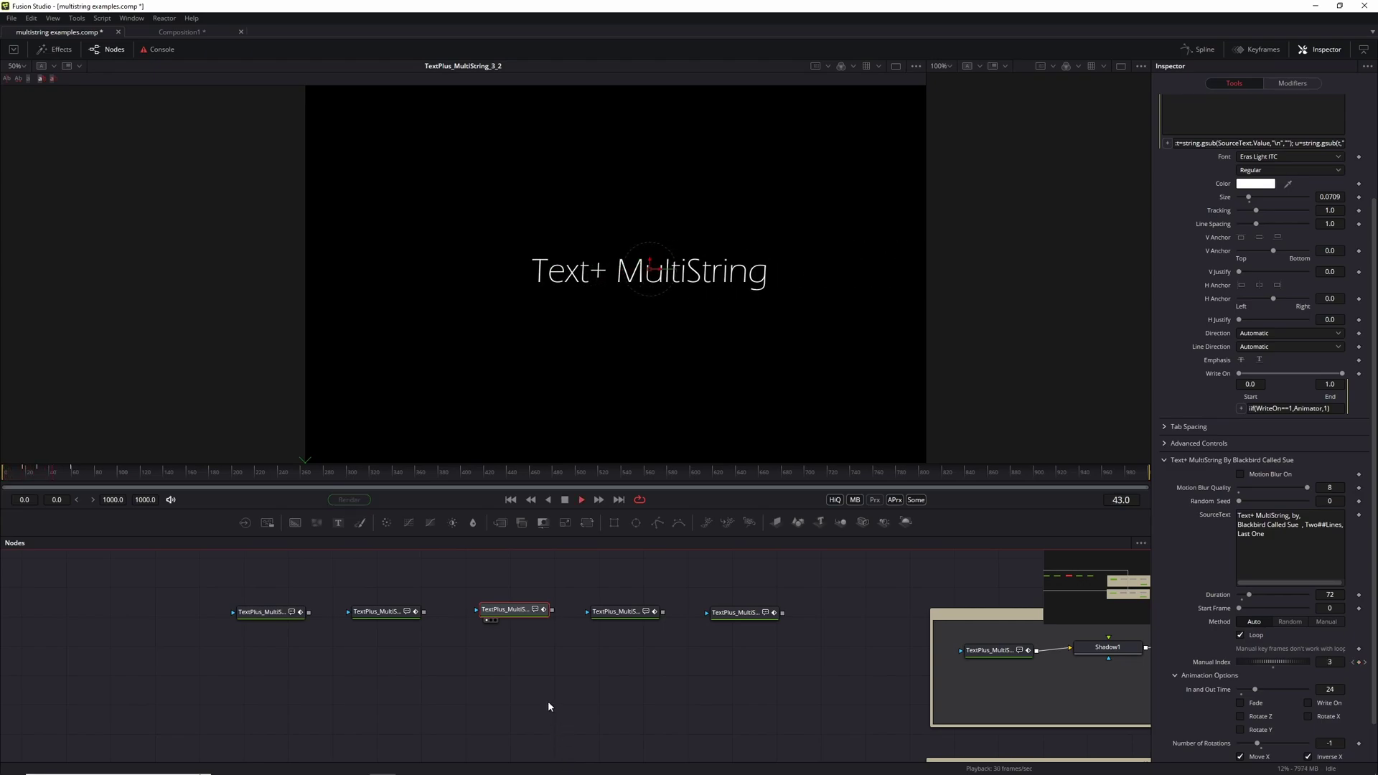
key("space")
Step: Turn off Inverse X for the third MultiString node and replay its animation from the first frame
scroll(1312, 717, "down", 1)
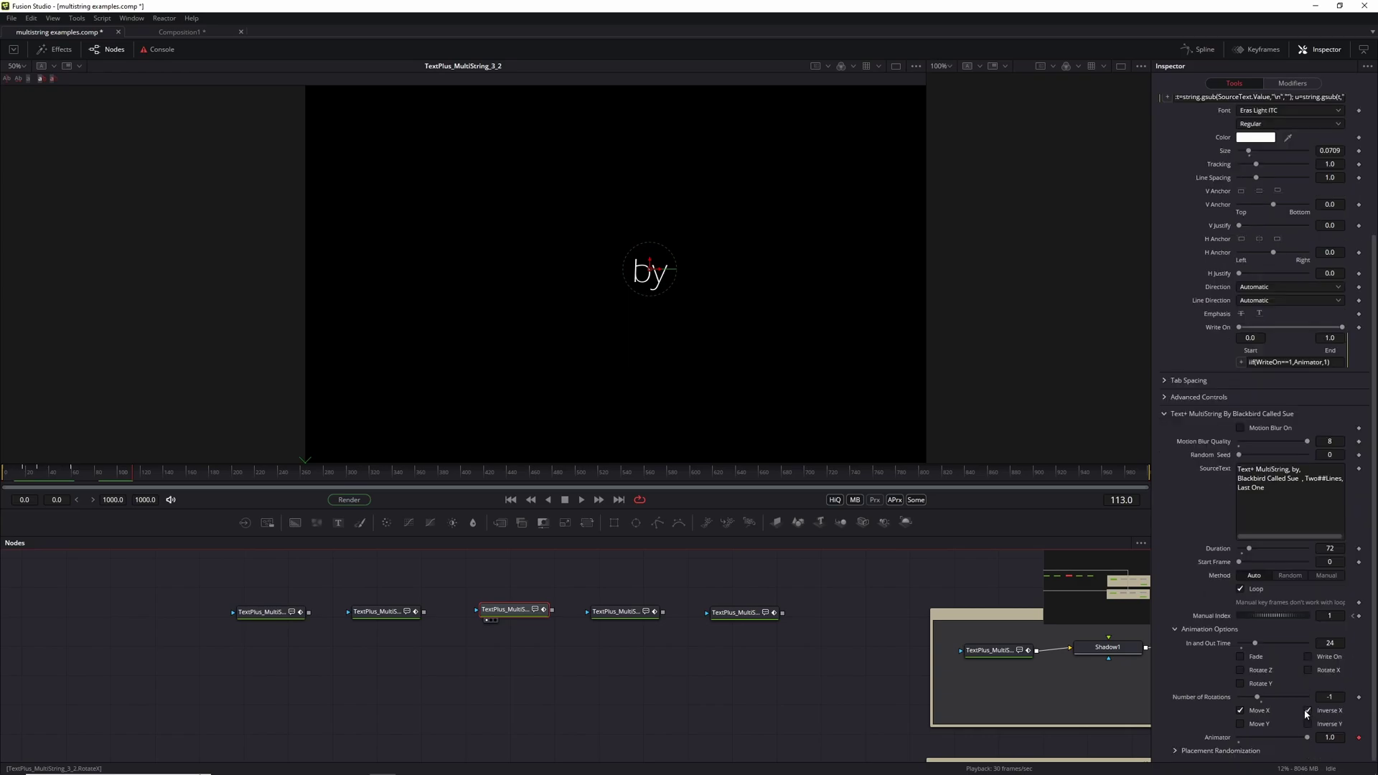
left_click(1309, 711)
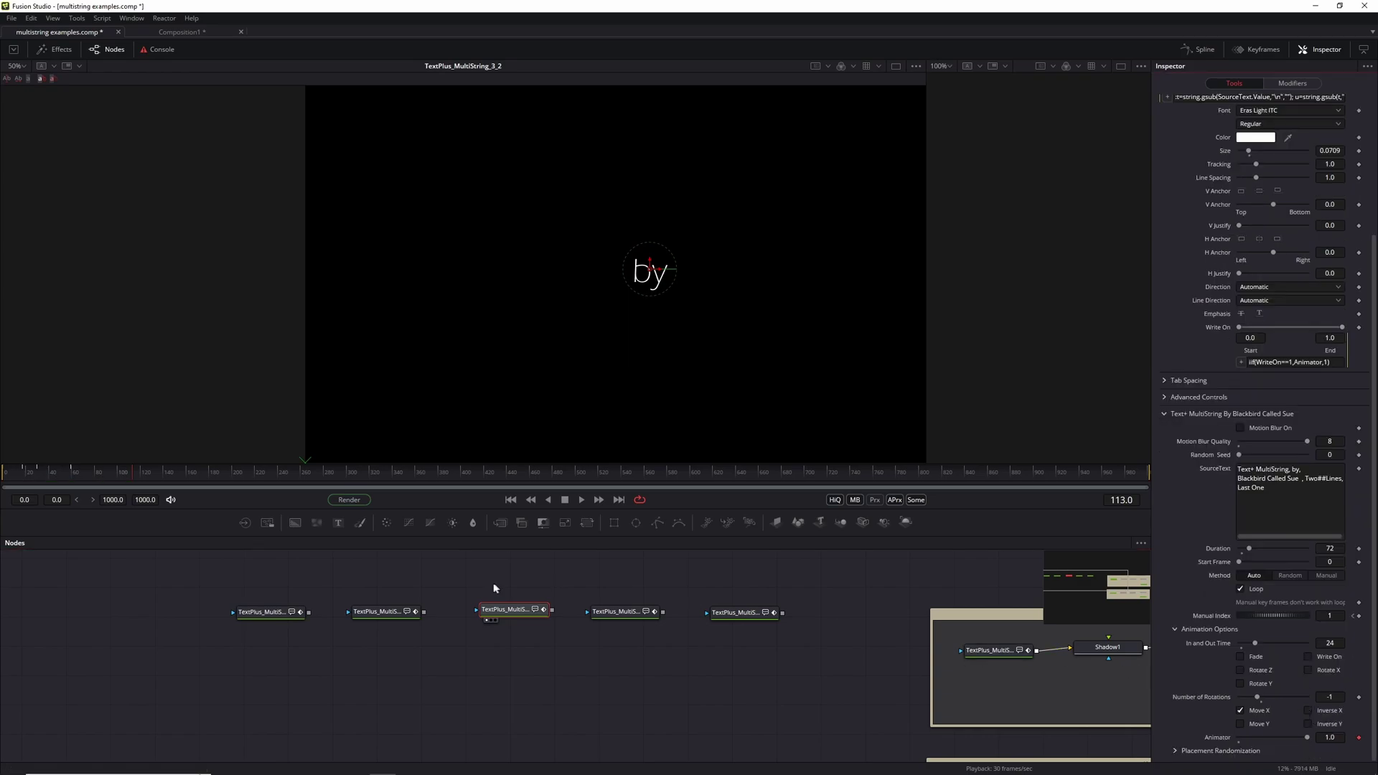
left_click(511, 499)
left_click(582, 500)
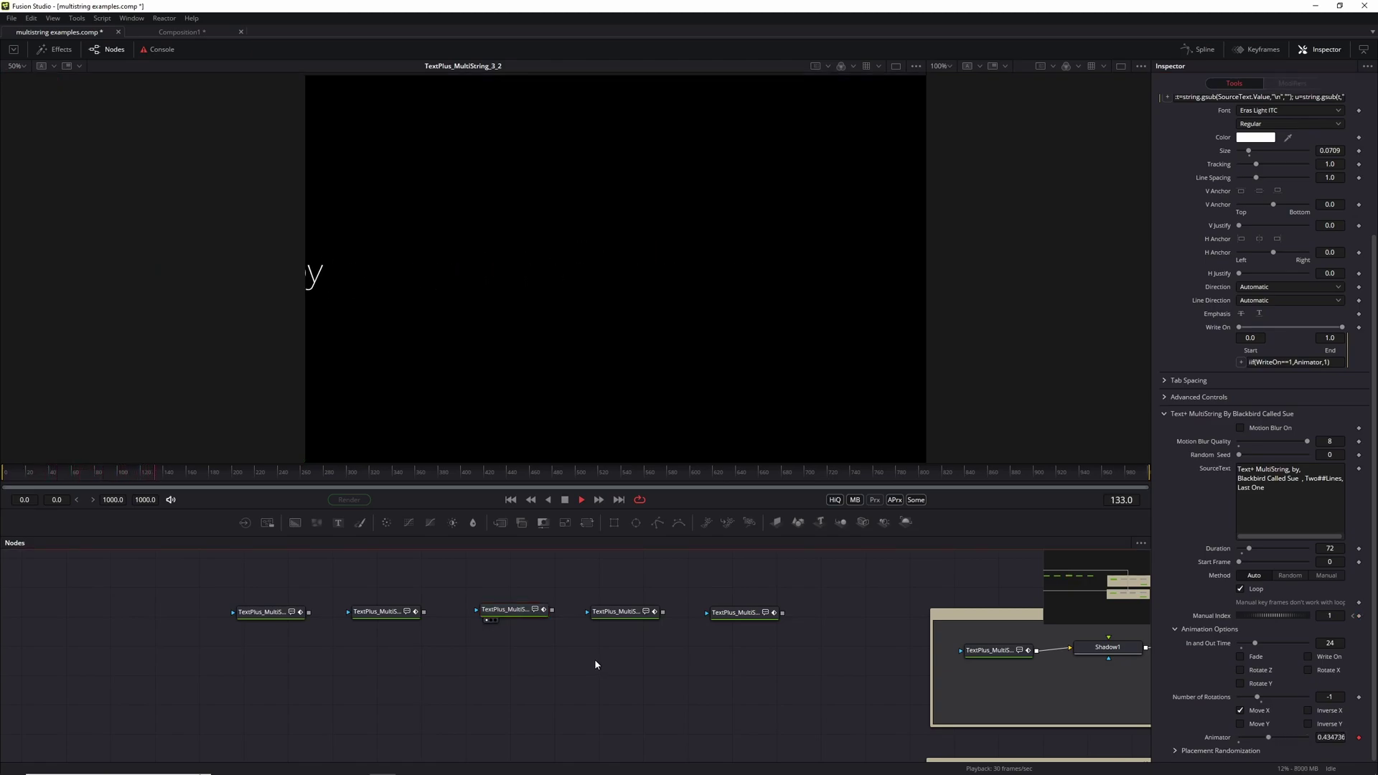
left_click(549, 499)
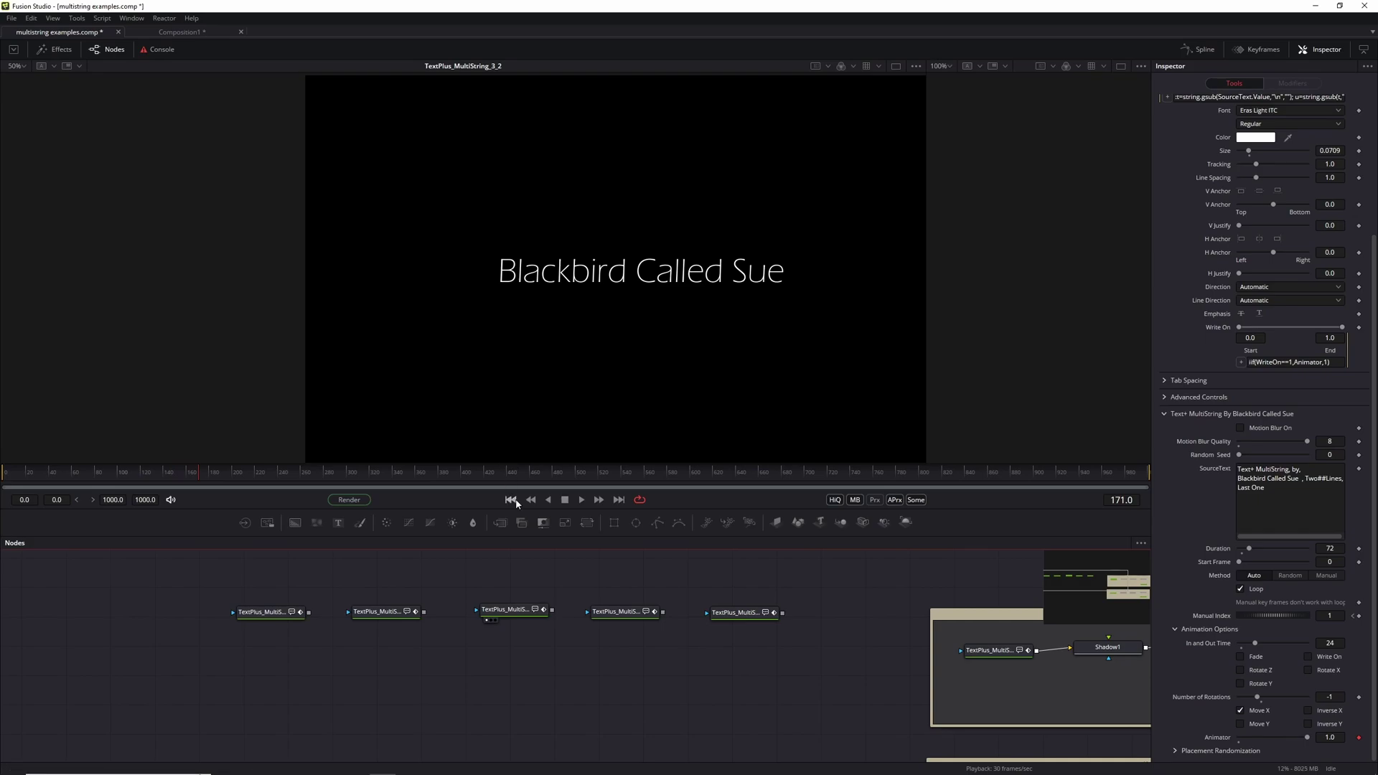
left_click(510, 500)
Step: Preview the fourth and fifth MultiString nodes in the viewer, playing each animation from the first frame
left_click(632, 612)
left_click(573, 630)
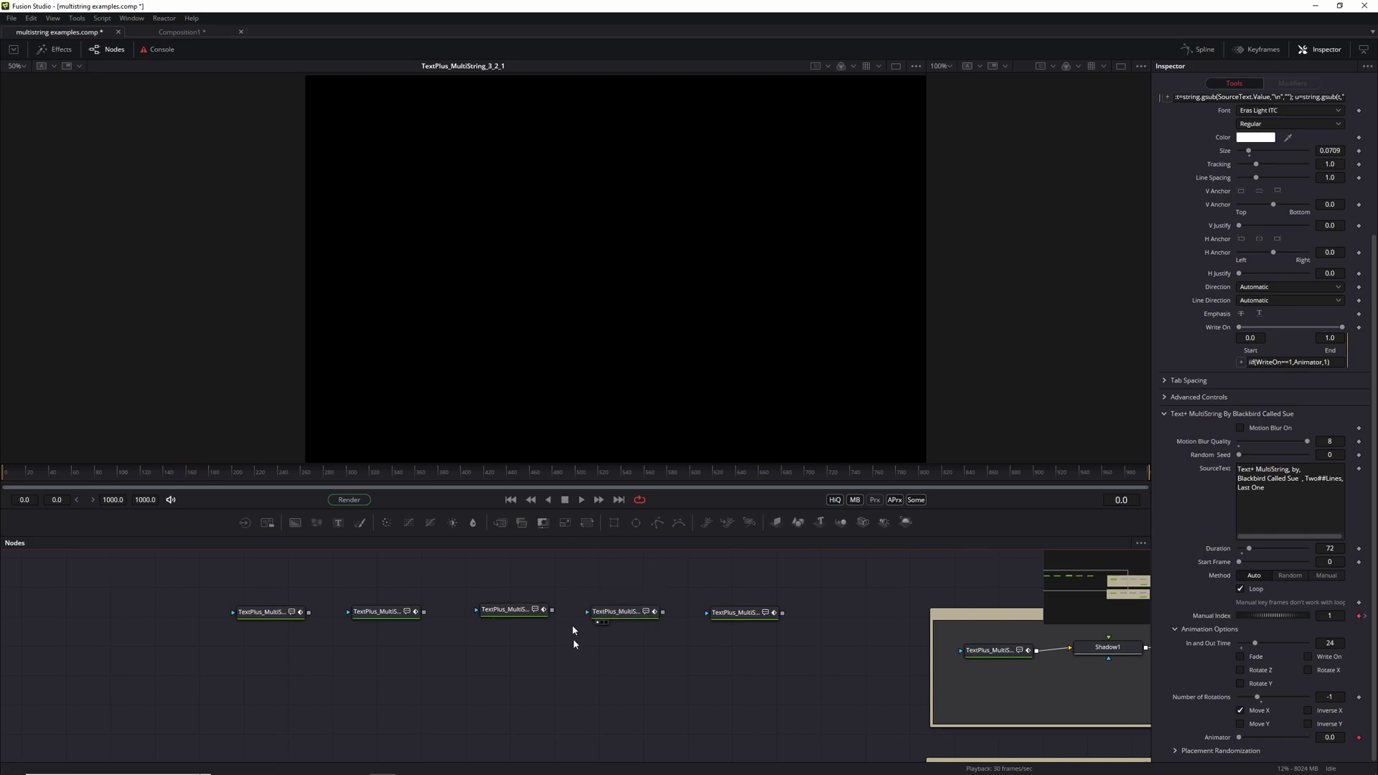
key("space")
left_click(564, 500)
left_click(510, 500)
left_click_drag(745, 621, 646, 347)
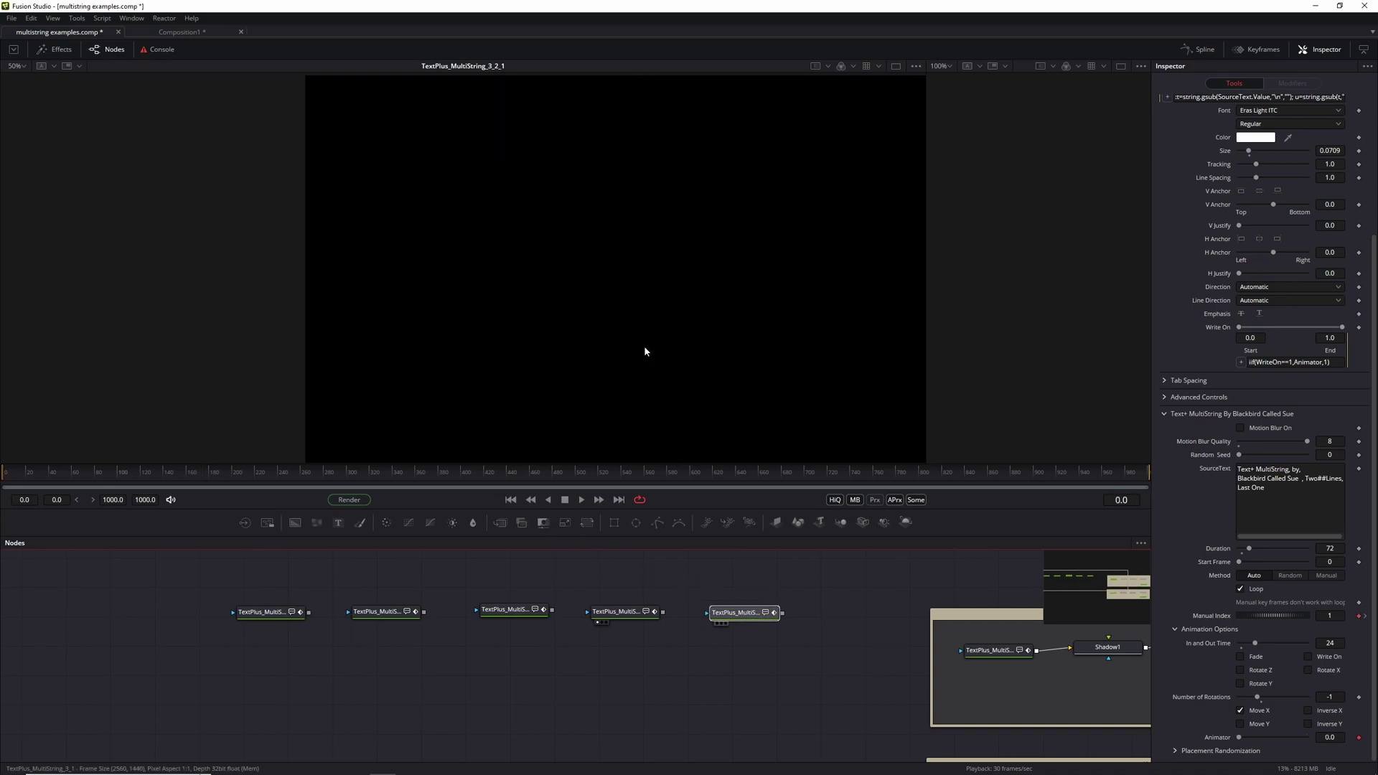
left_click(582, 501)
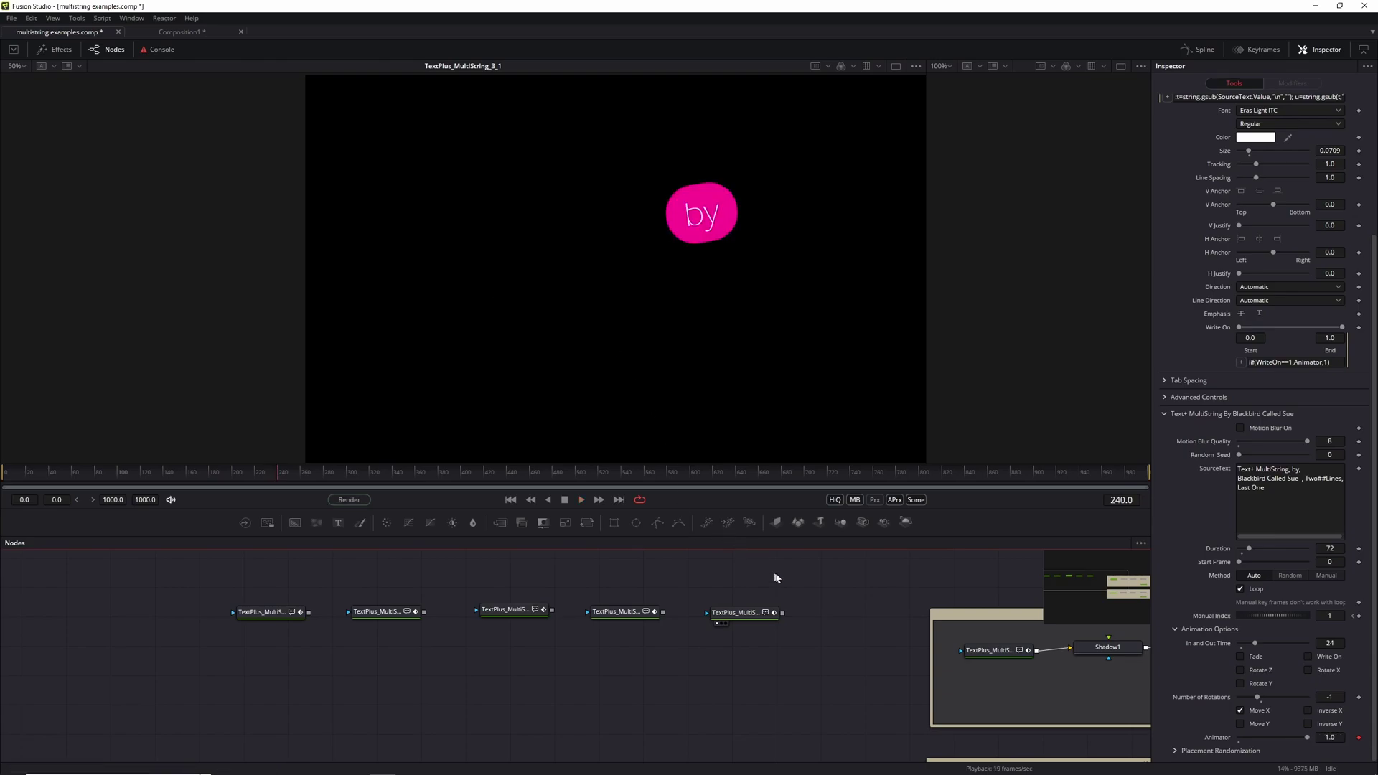
Step: Examine the text, Shadow1 and Trails1 nodes inside the Underlay2 group
left_click_drag(806, 575, 320, 559)
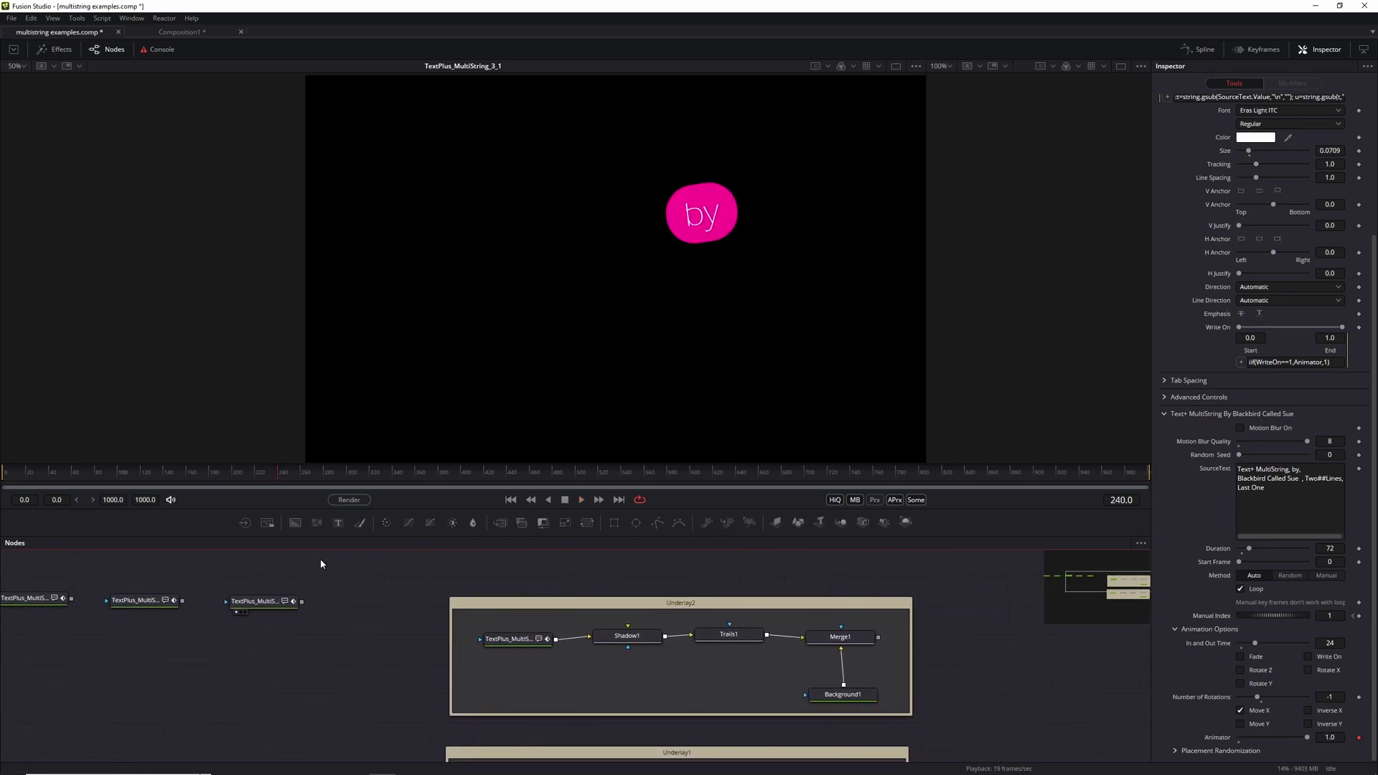
left_click_drag(522, 647, 515, 643)
left_click(646, 636)
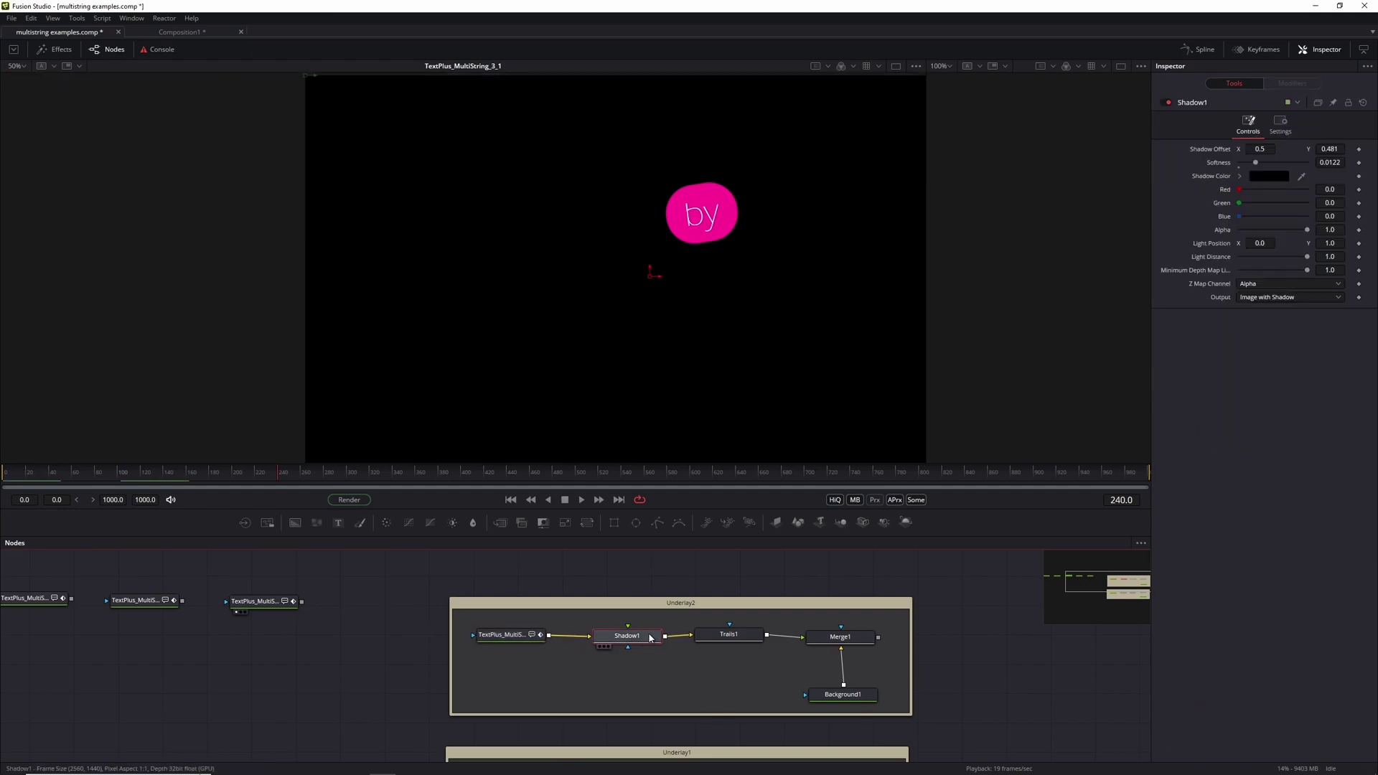
left_click(740, 636)
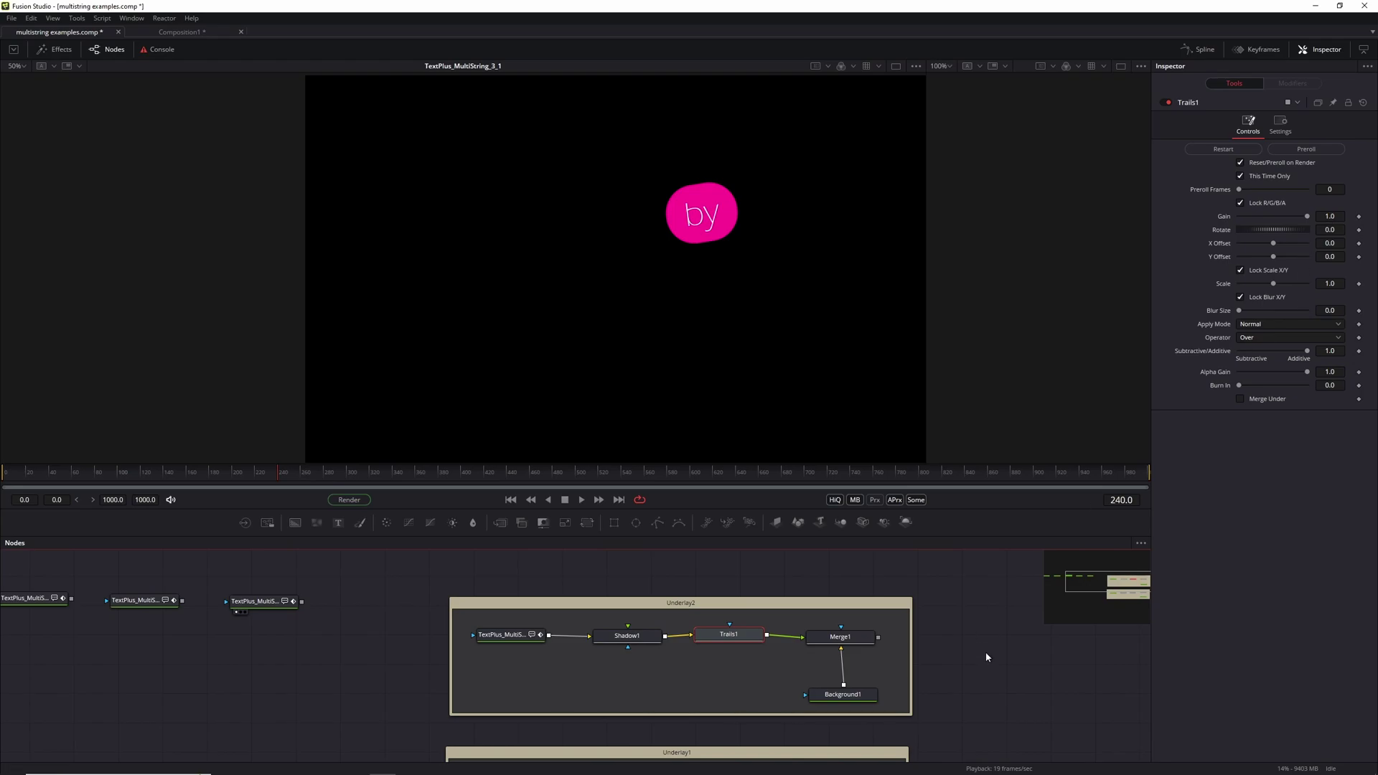
Step: Load Underlay2's Merge1 node in the viewer and play it from the first frame, and also play Underlay1's Merge1_1 result
left_click(841, 636)
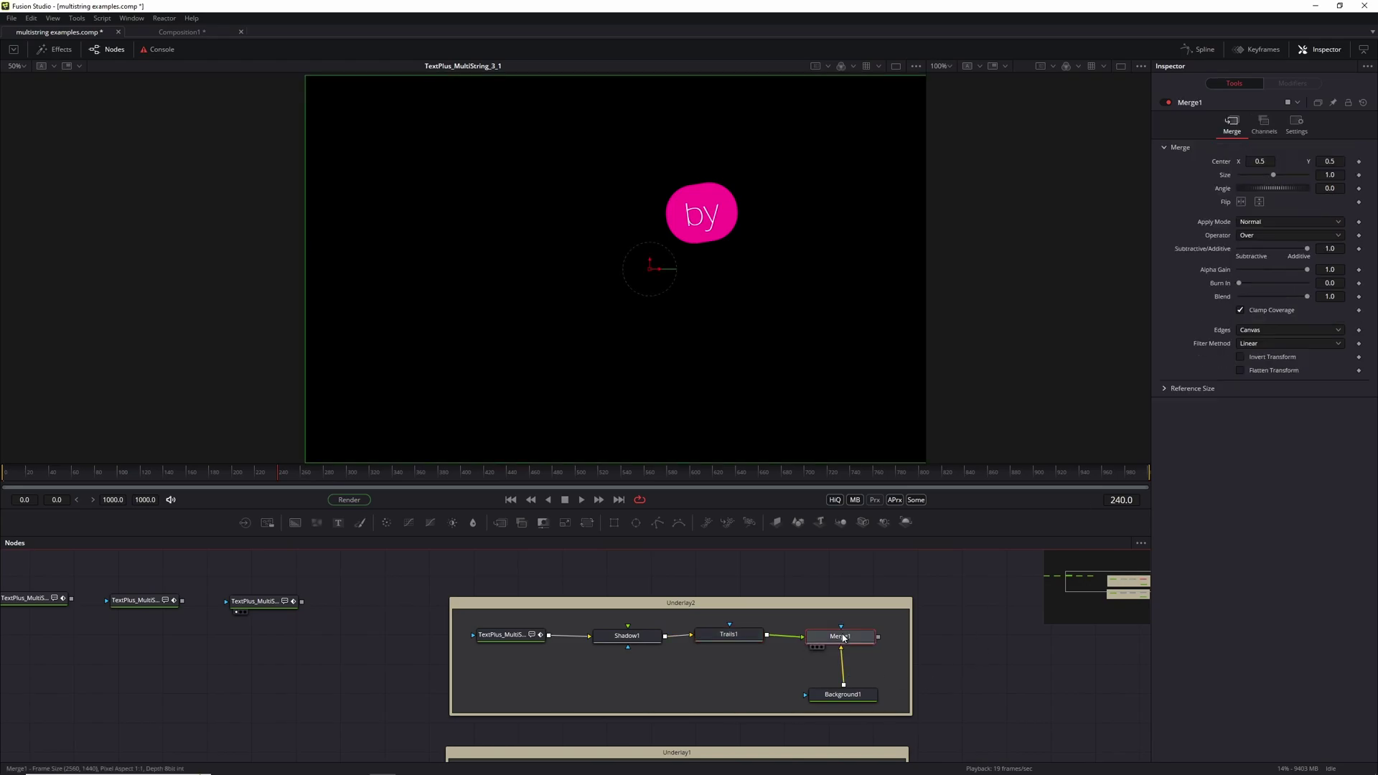
left_click(509, 500)
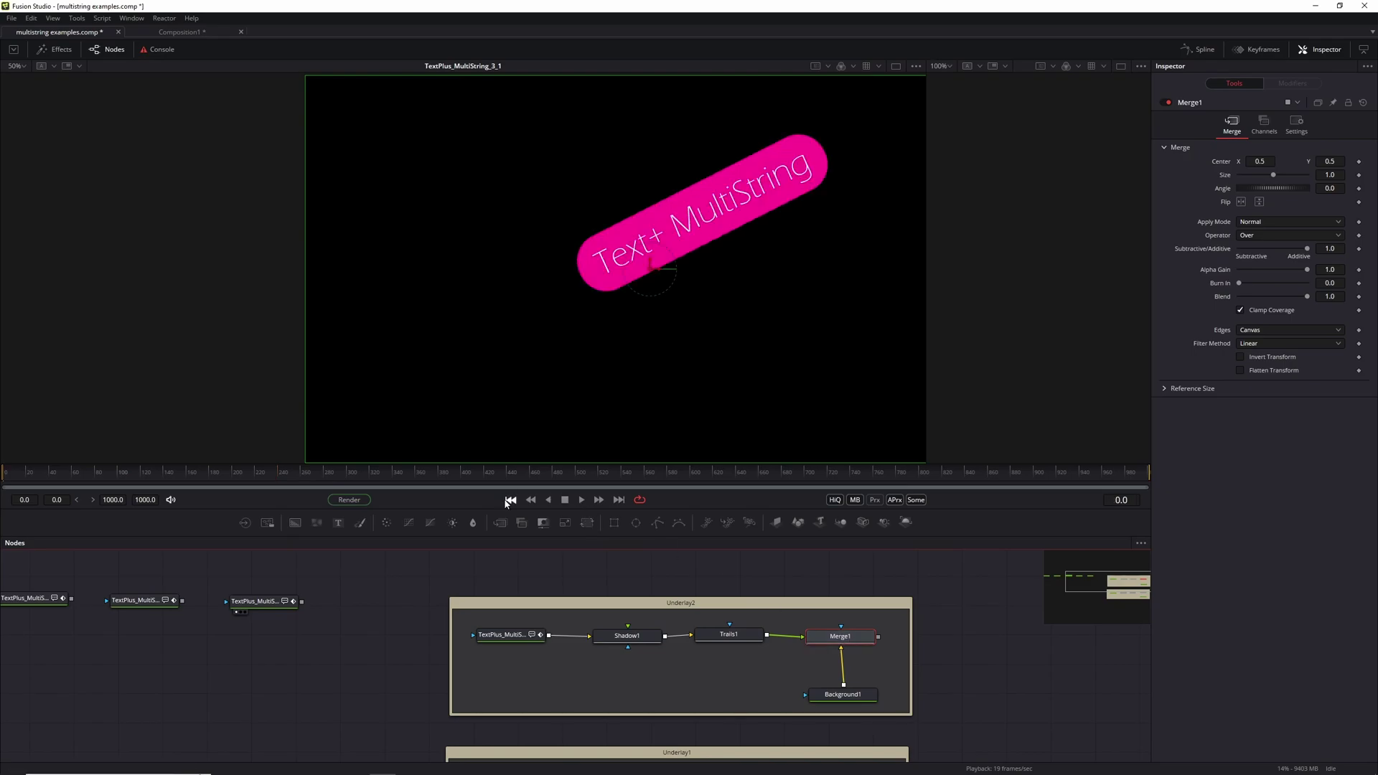
key("1")
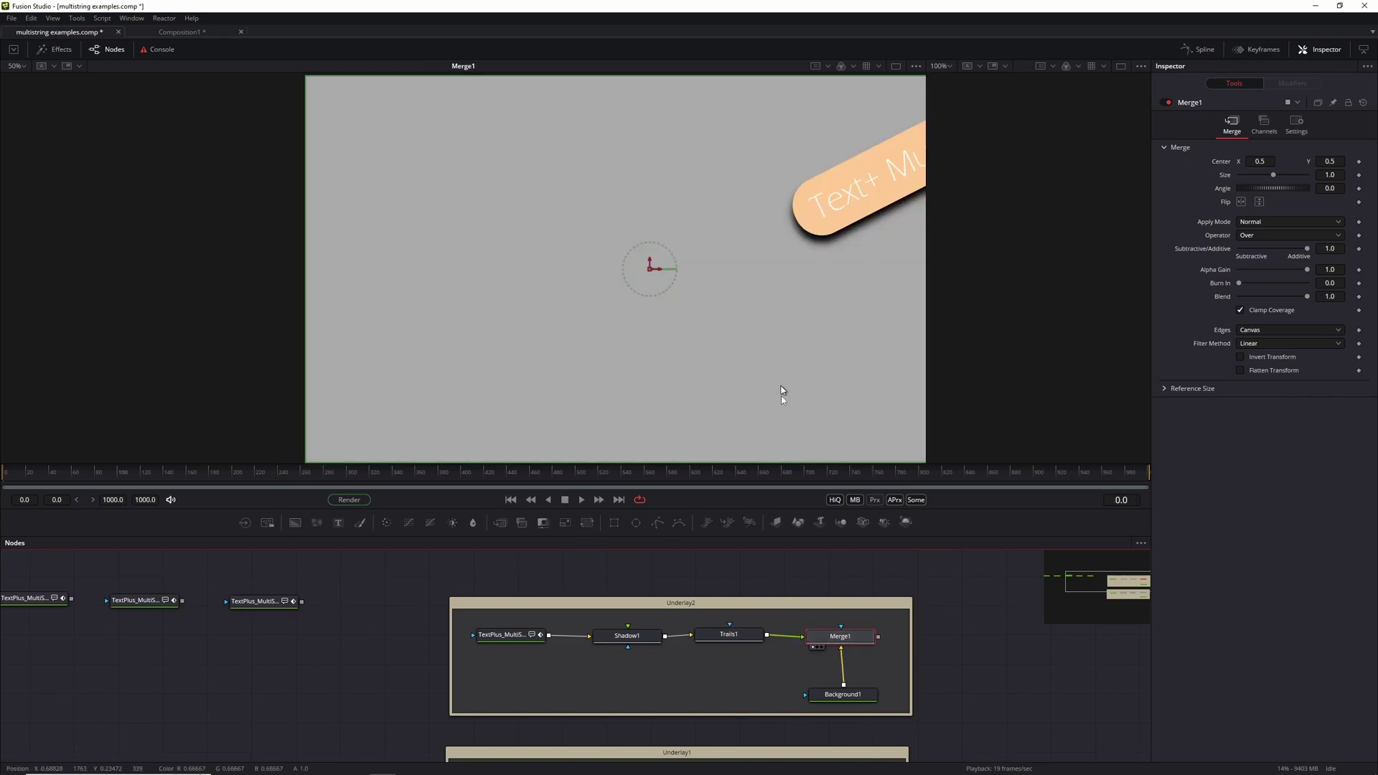
left_click(582, 500)
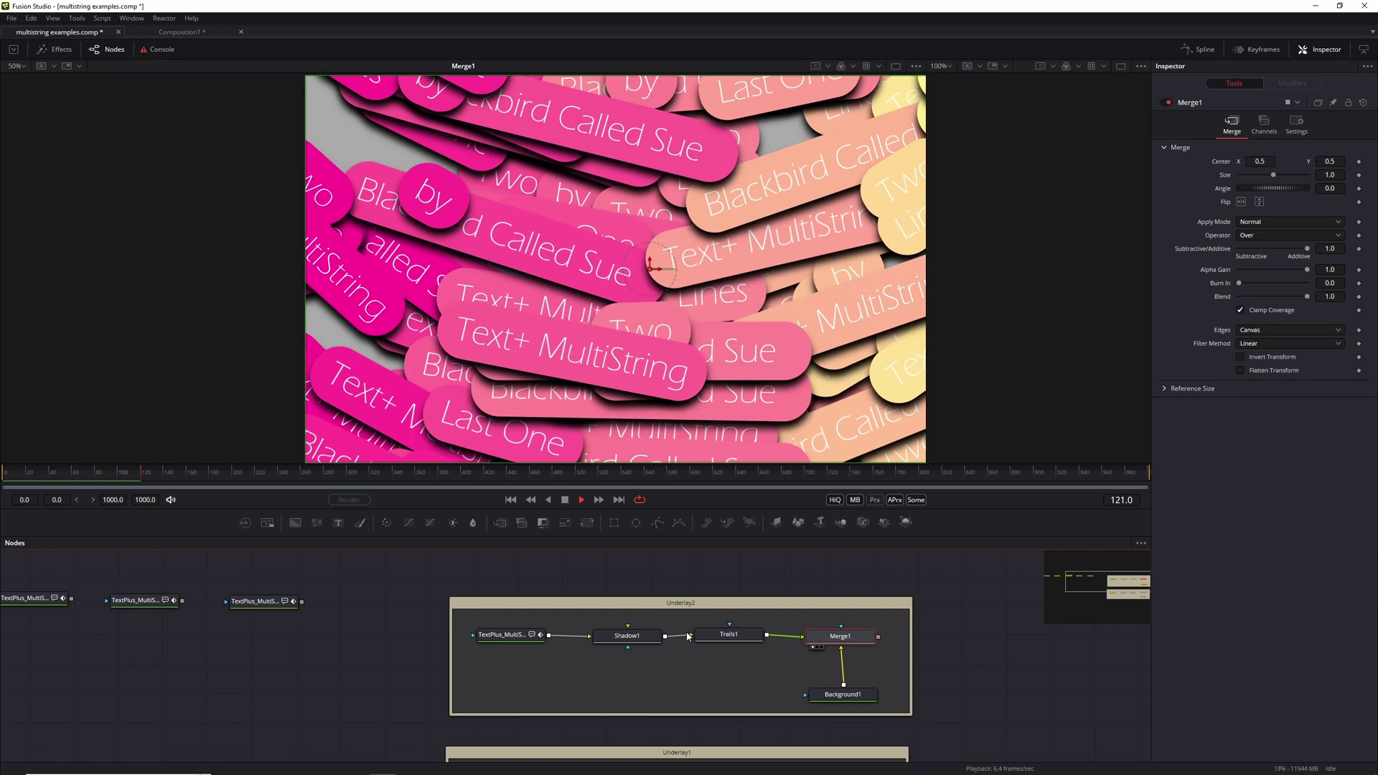
left_click(565, 499)
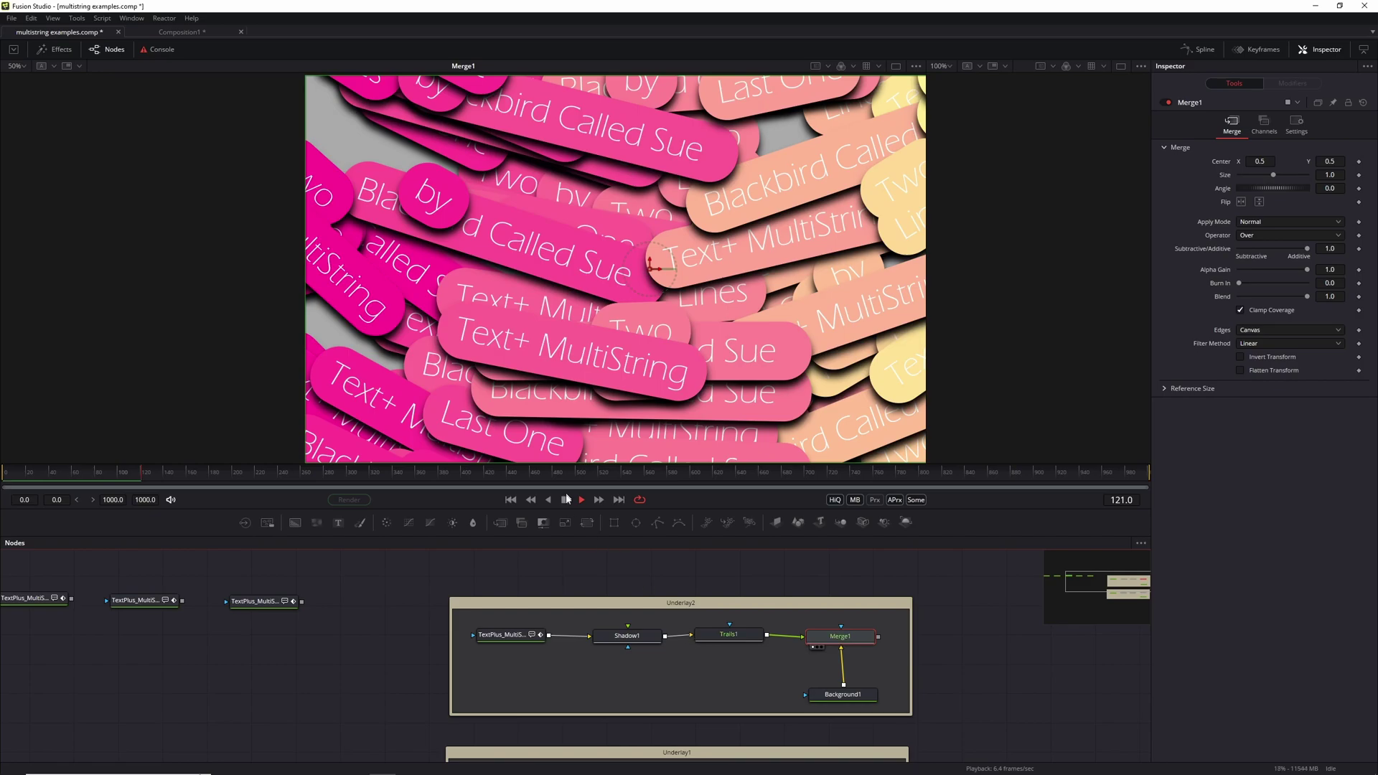
left_click(511, 499)
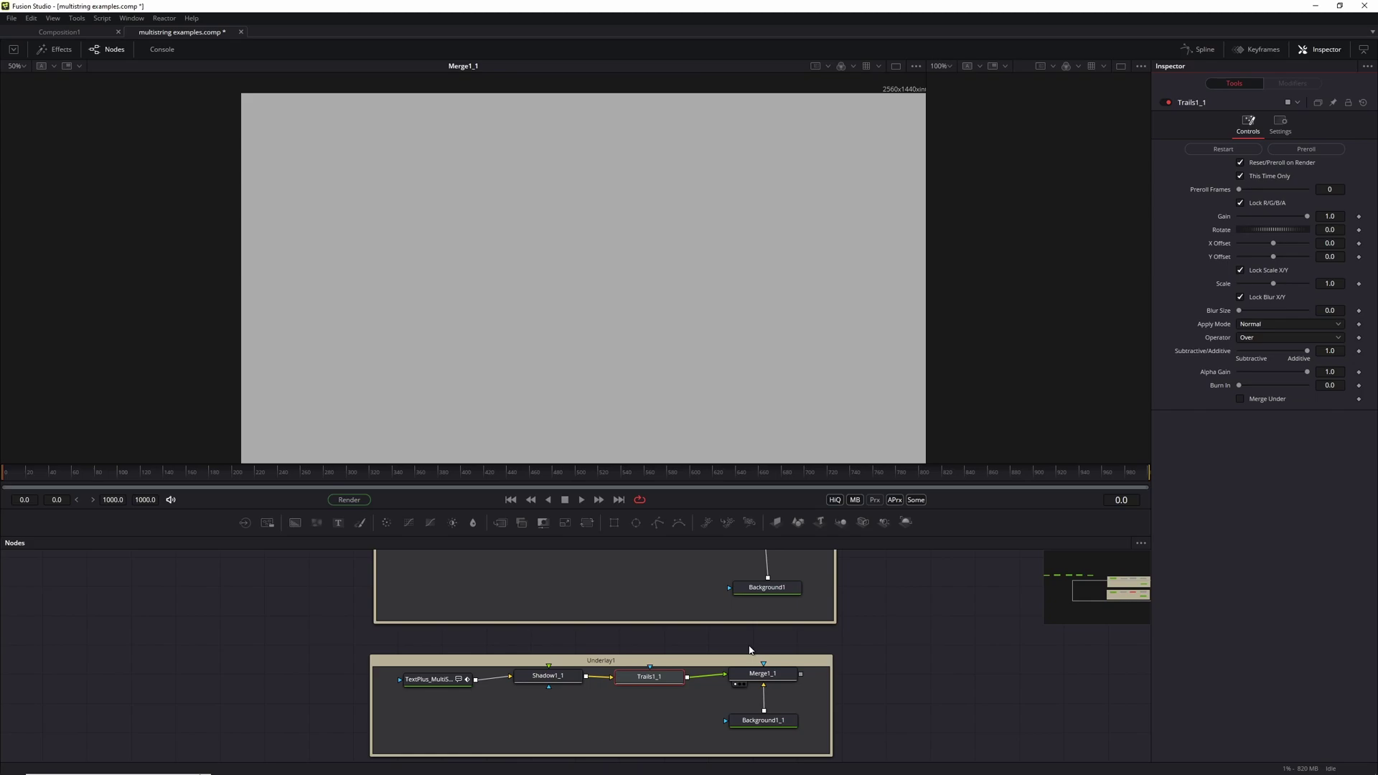
left_click(582, 500)
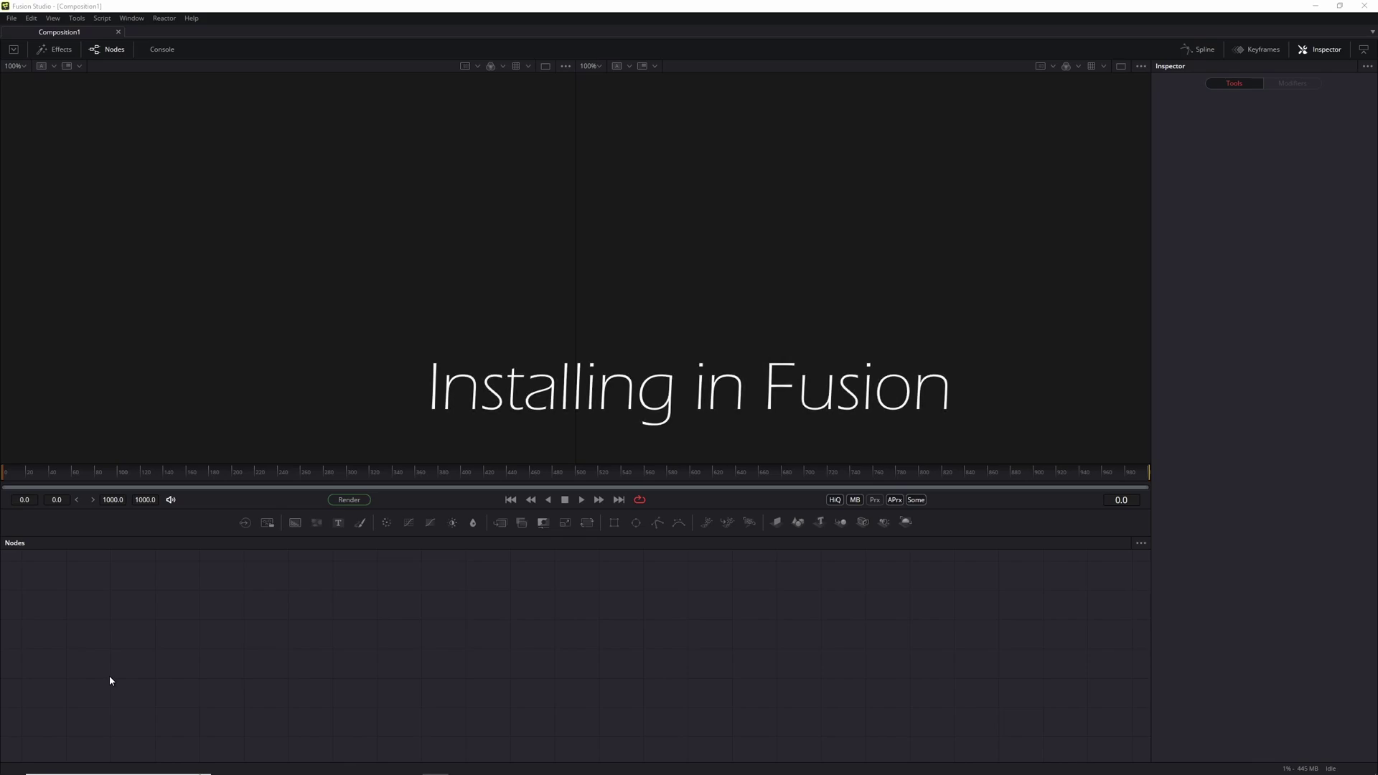
Step: Open the Path Map page of the global preferences
left_click(13, 21)
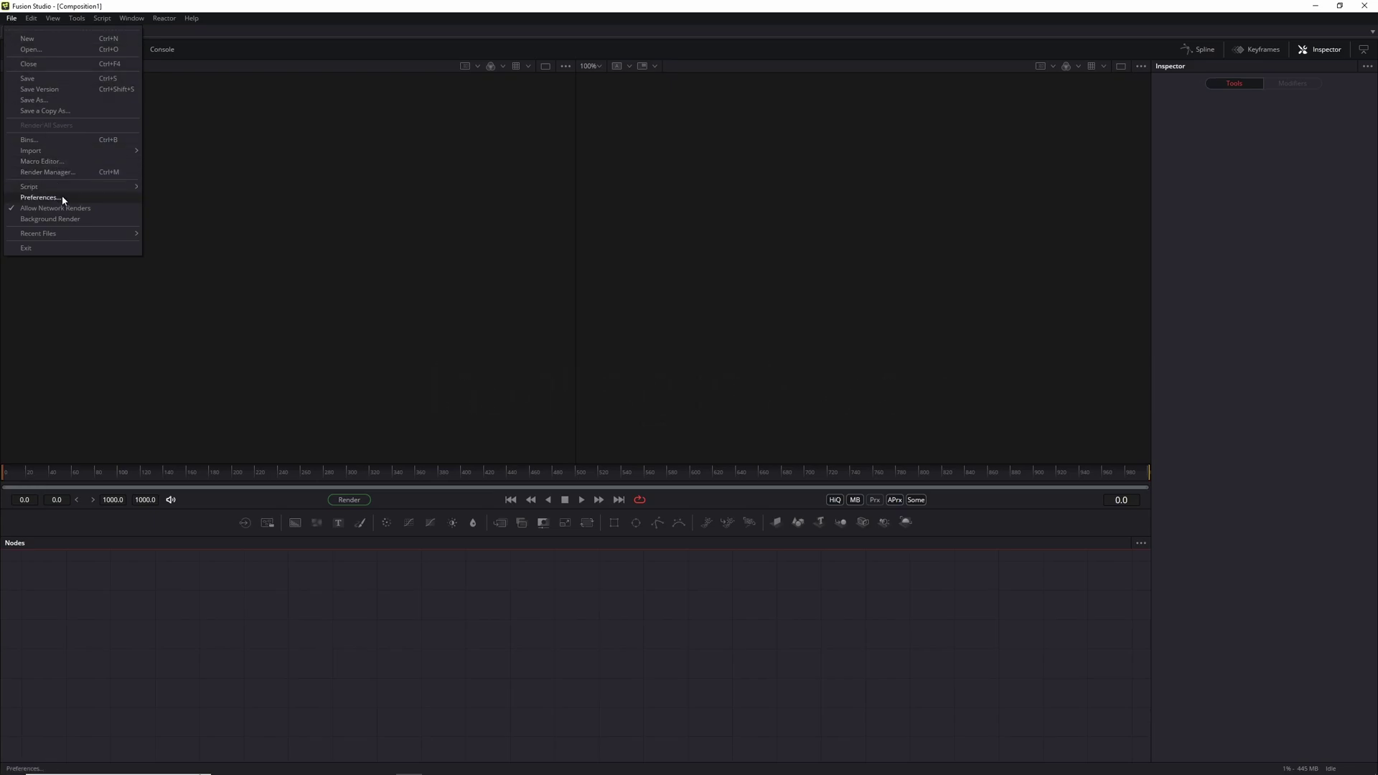
left_click(39, 197)
left_click(525, 240)
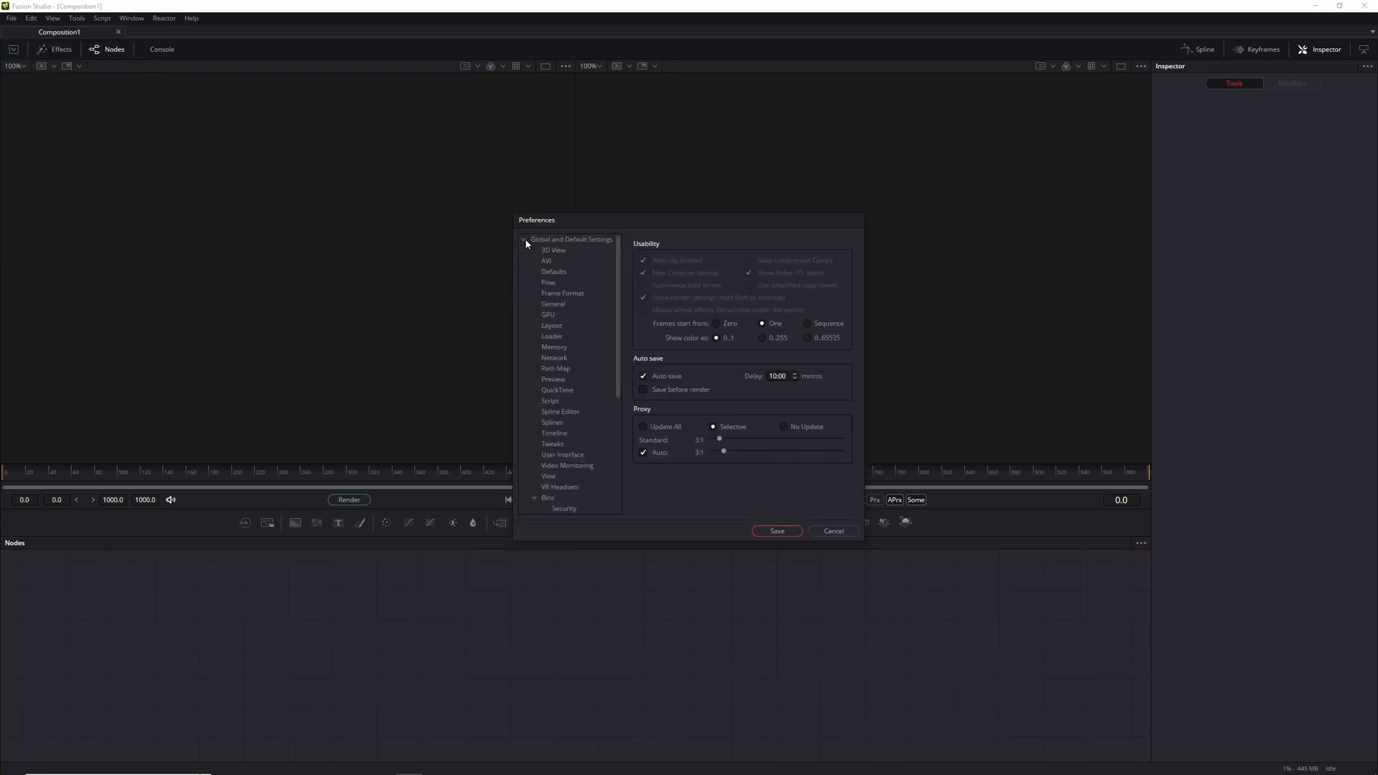
left_click(563, 368)
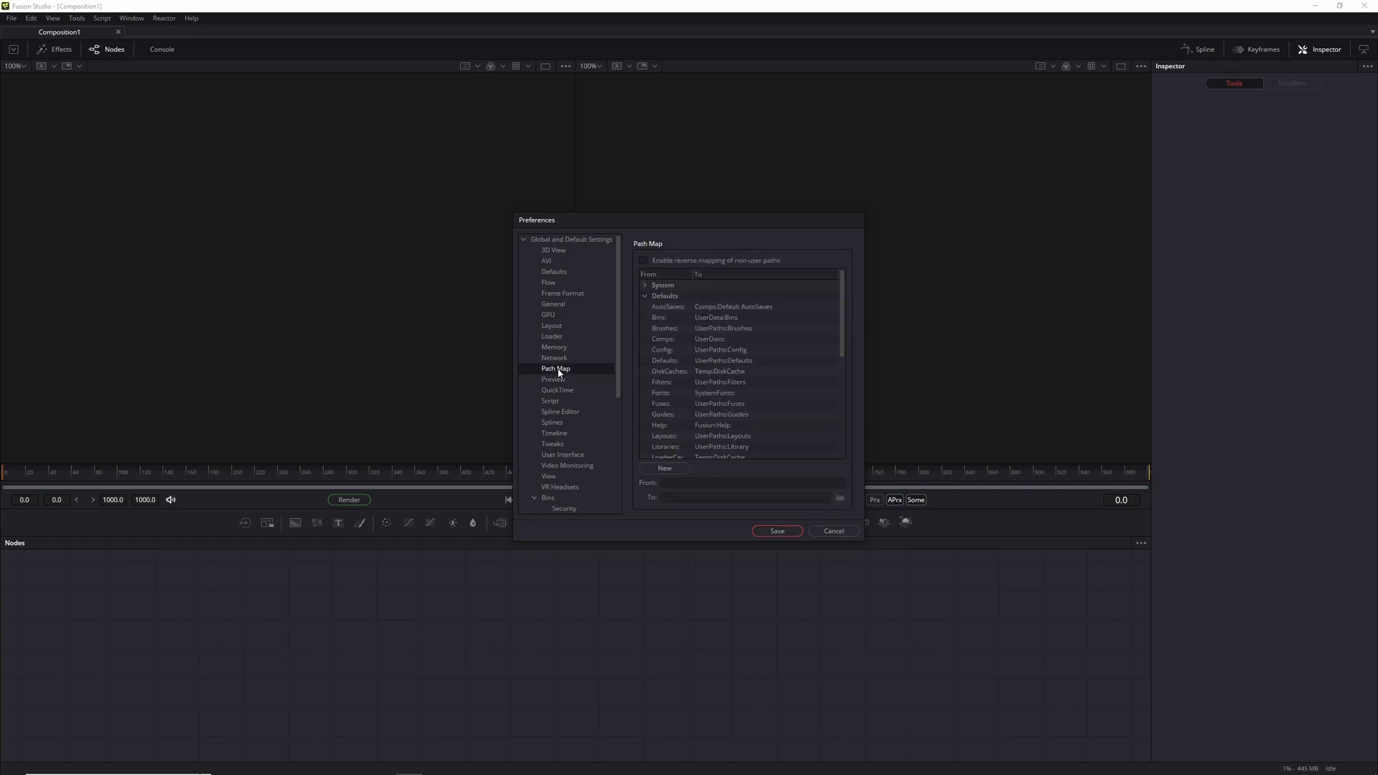
Step: Show the mapped Macros folder under AppData\Roaming\Blackmagic Design\Fusion, and close the folder and the preferences without saving
scroll(720, 389, "down", 3)
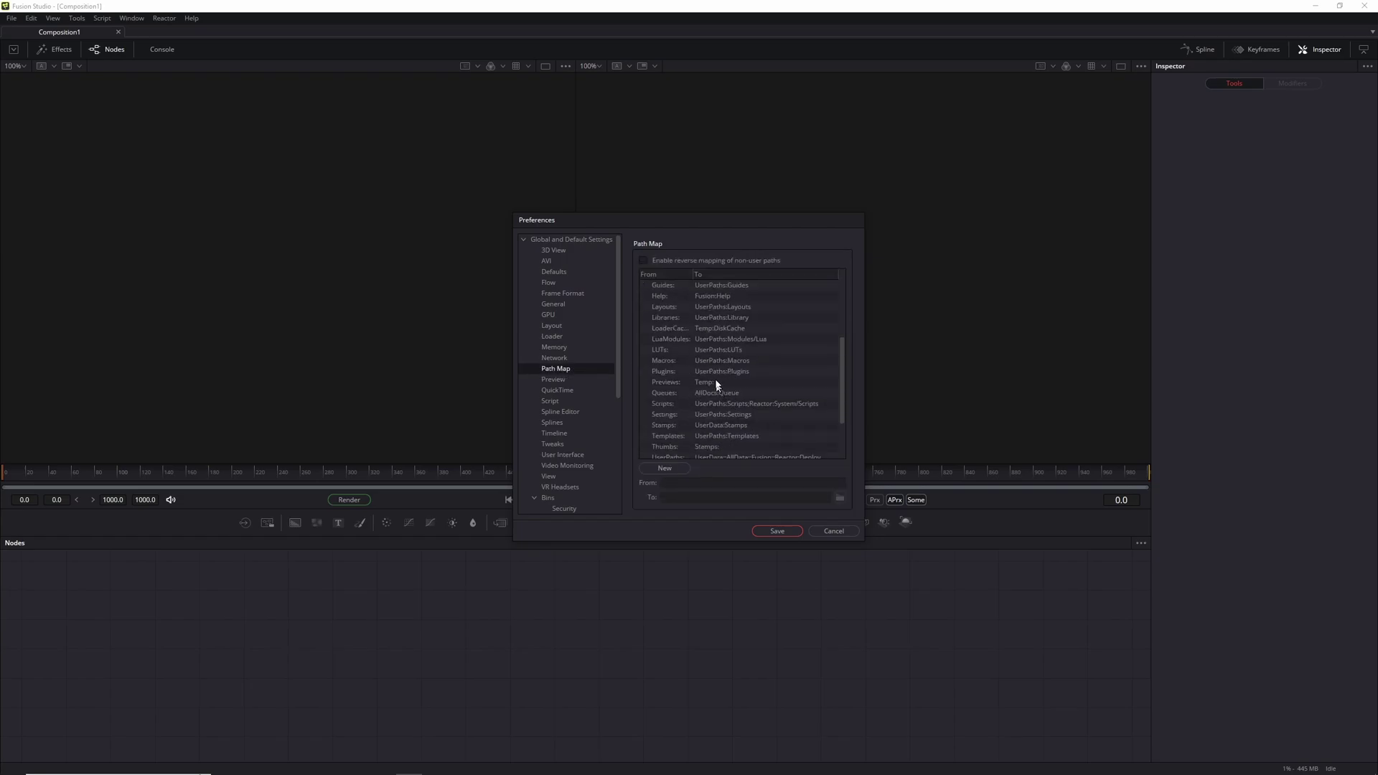
left_click(703, 365)
right_click(703, 364)
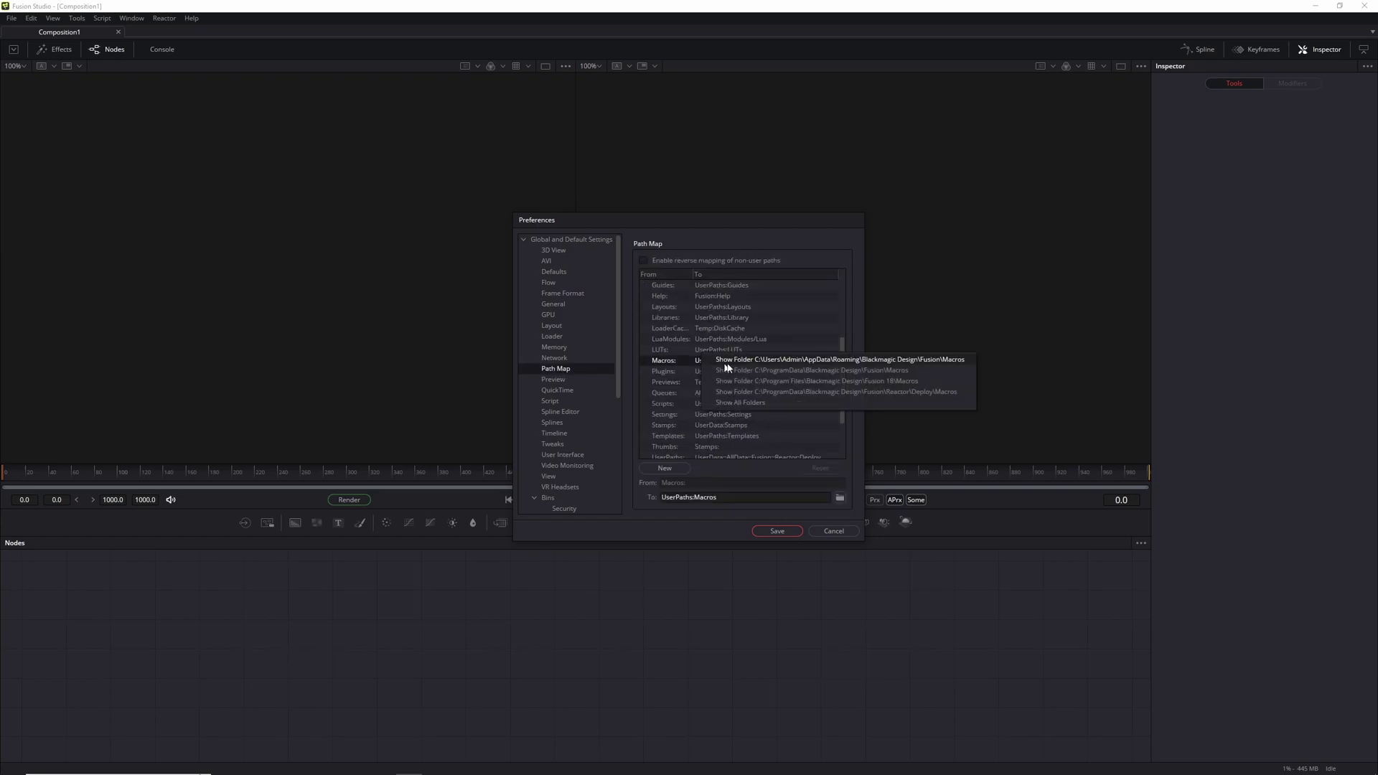
left_click(765, 361)
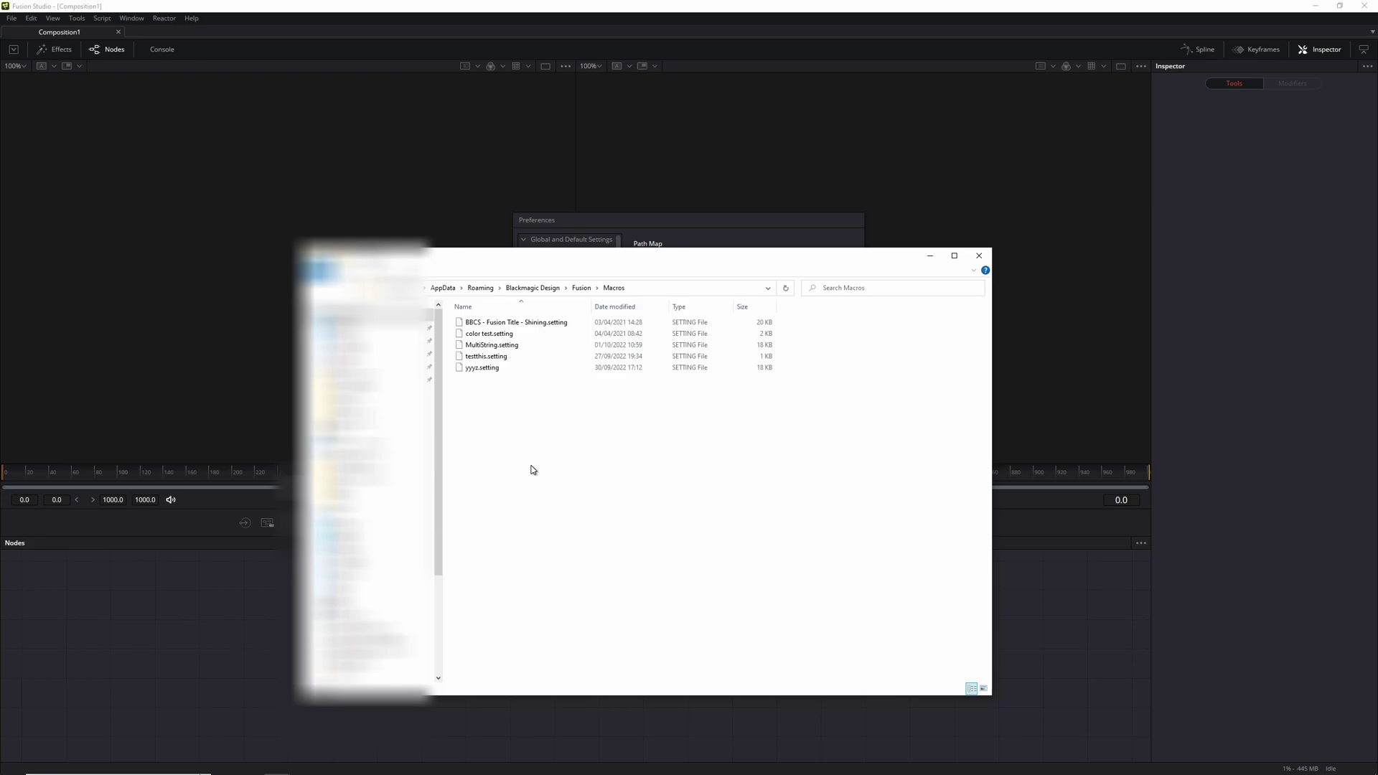
left_click(979, 255)
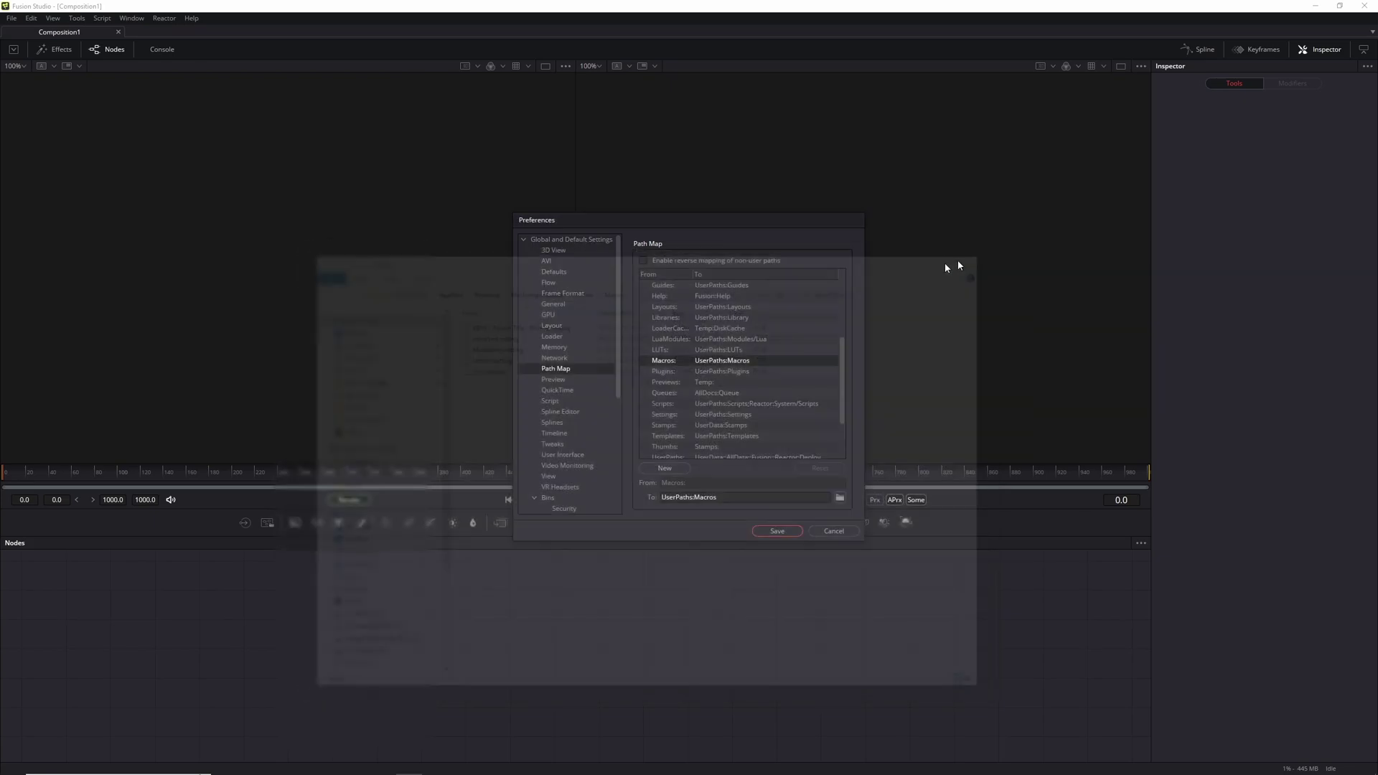
left_click(822, 534)
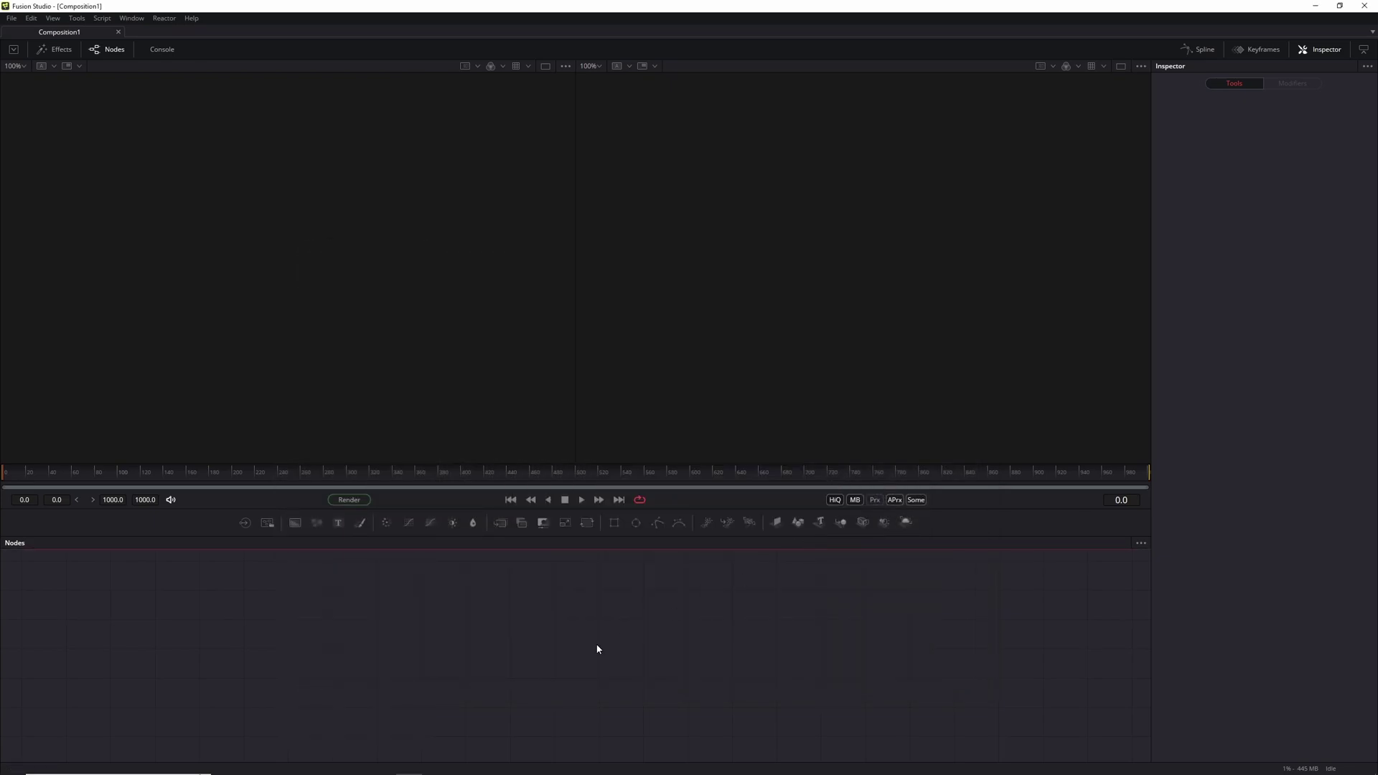
Step: Search the tool list for "MULT" and add the MultiString macro to the empty composition
key("shift+space")
type("MULT")
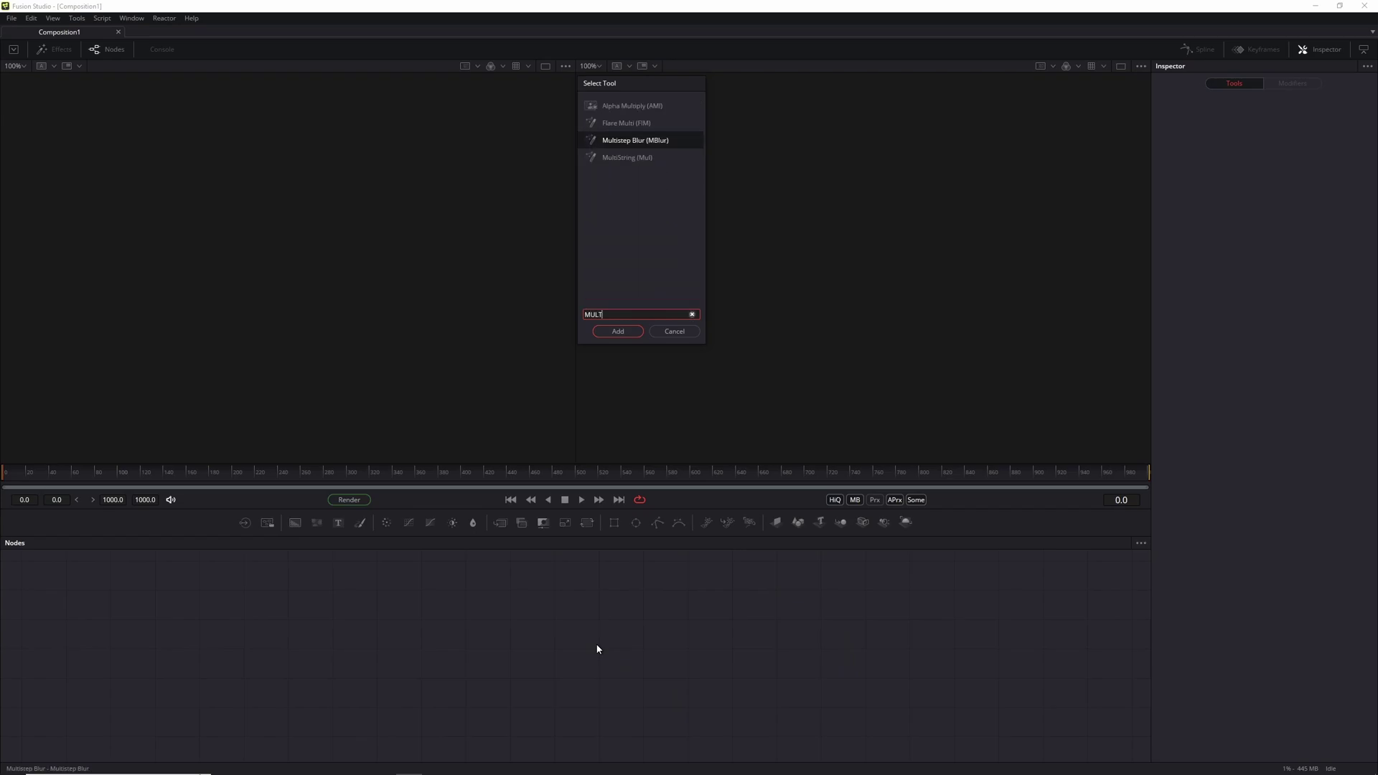
left_click(621, 158)
left_click(618, 332)
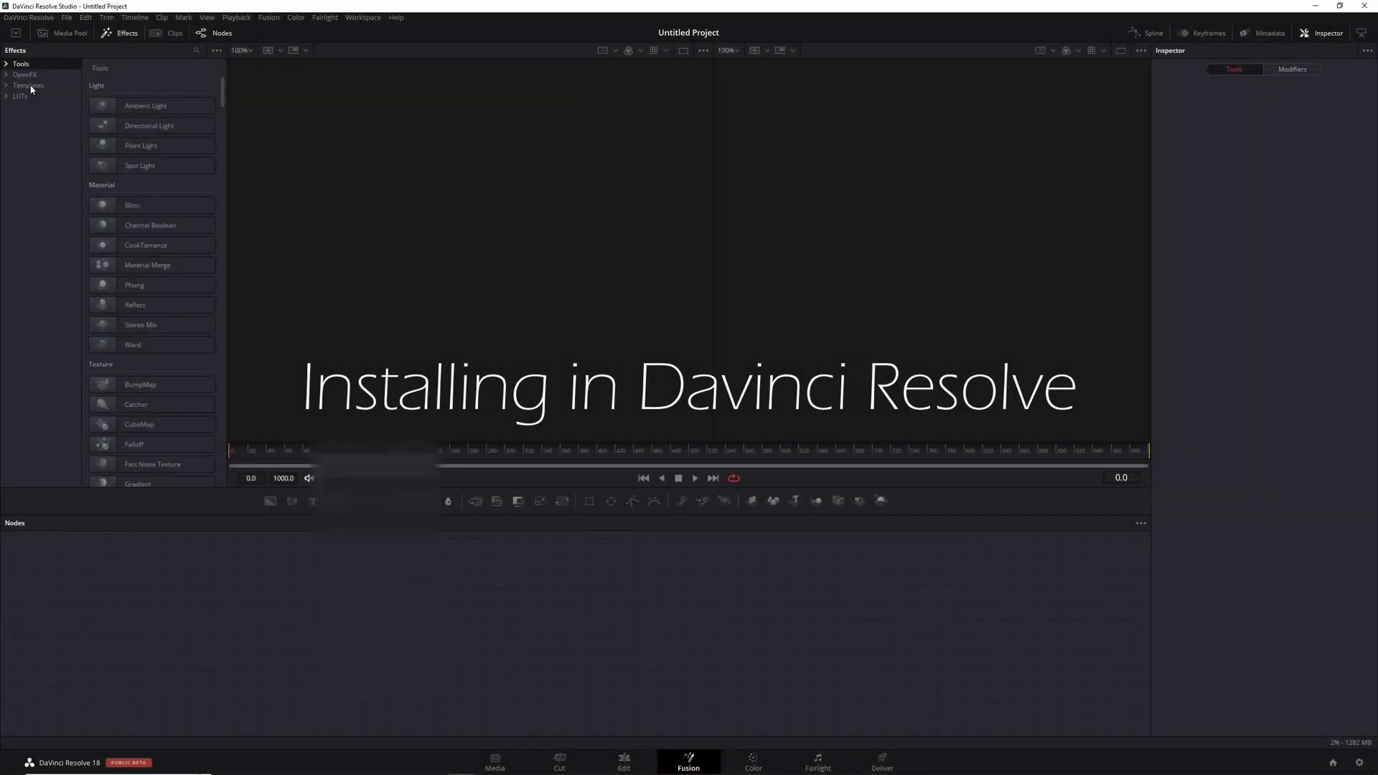
Step: Switch to DaVinci Resolve, open the folder behind its effects Templates, and go to the Macros folder under Support\Fusion
left_click(31, 87)
left_click(62, 93)
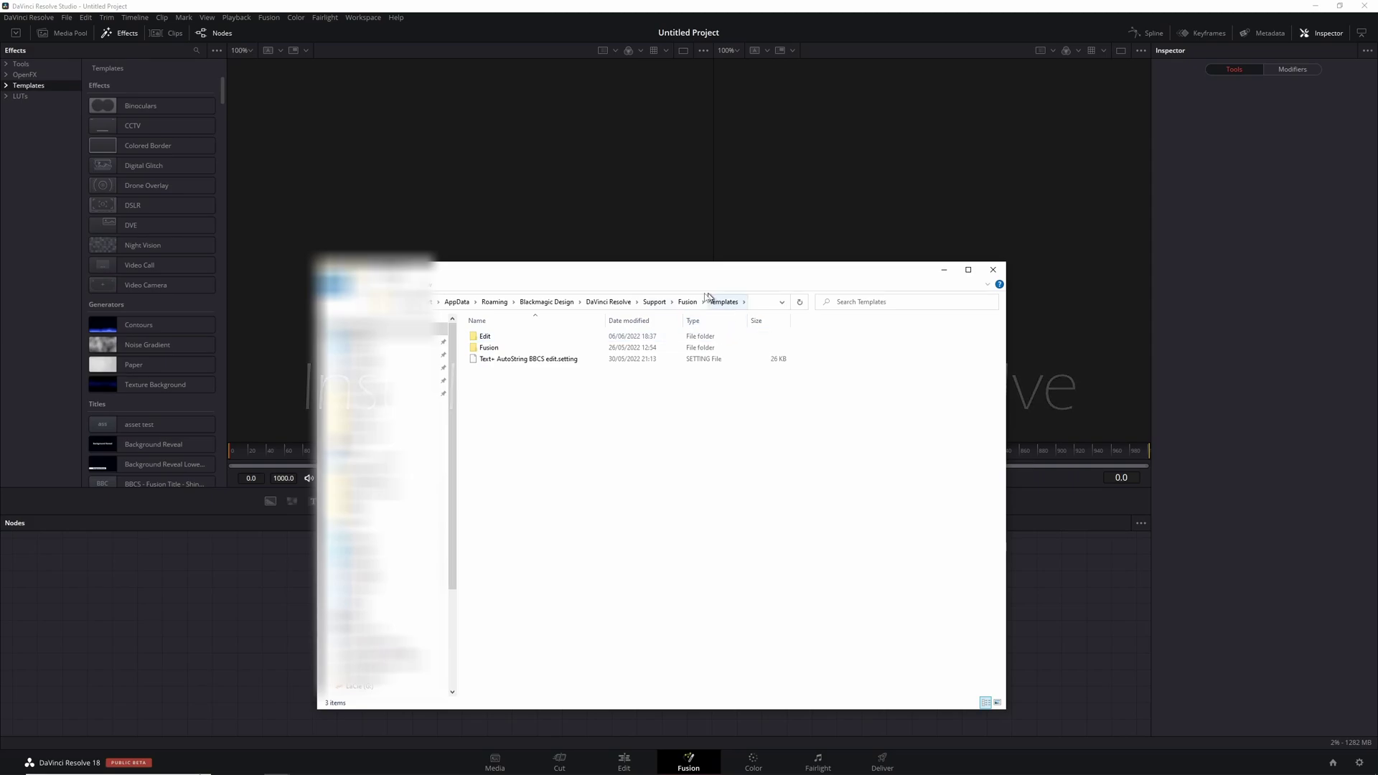
left_click(688, 303)
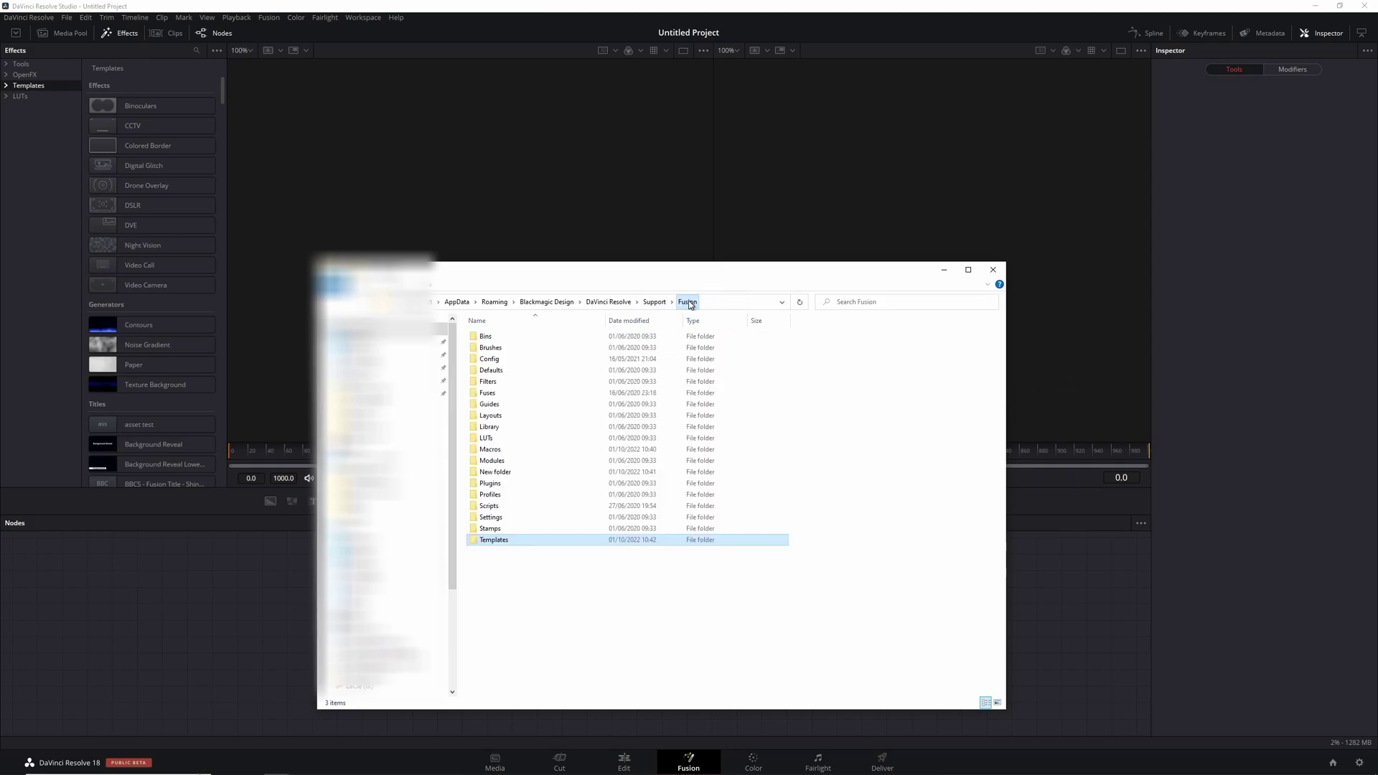
double_click(503, 450)
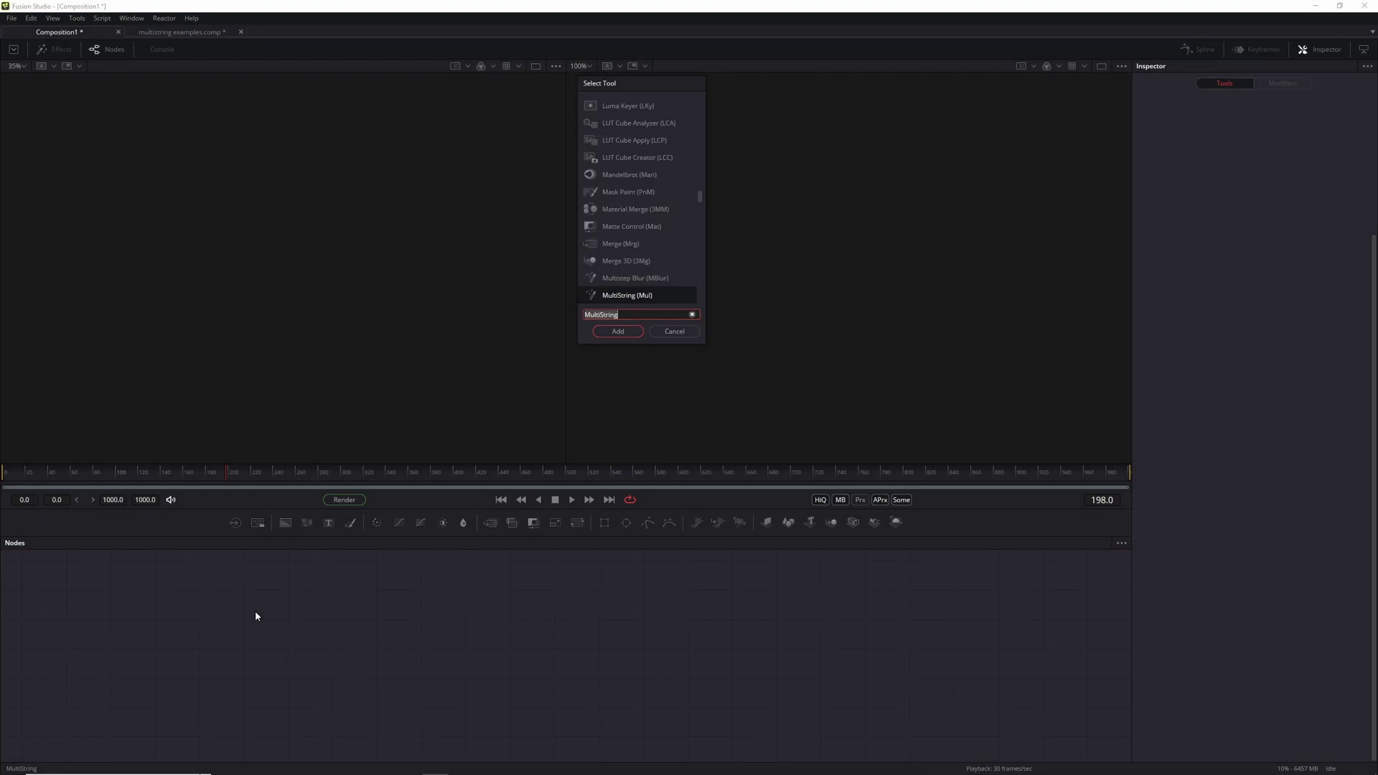
Step: Switch to Fusion Studio and add a MultiString node to Composition1
type("multi")
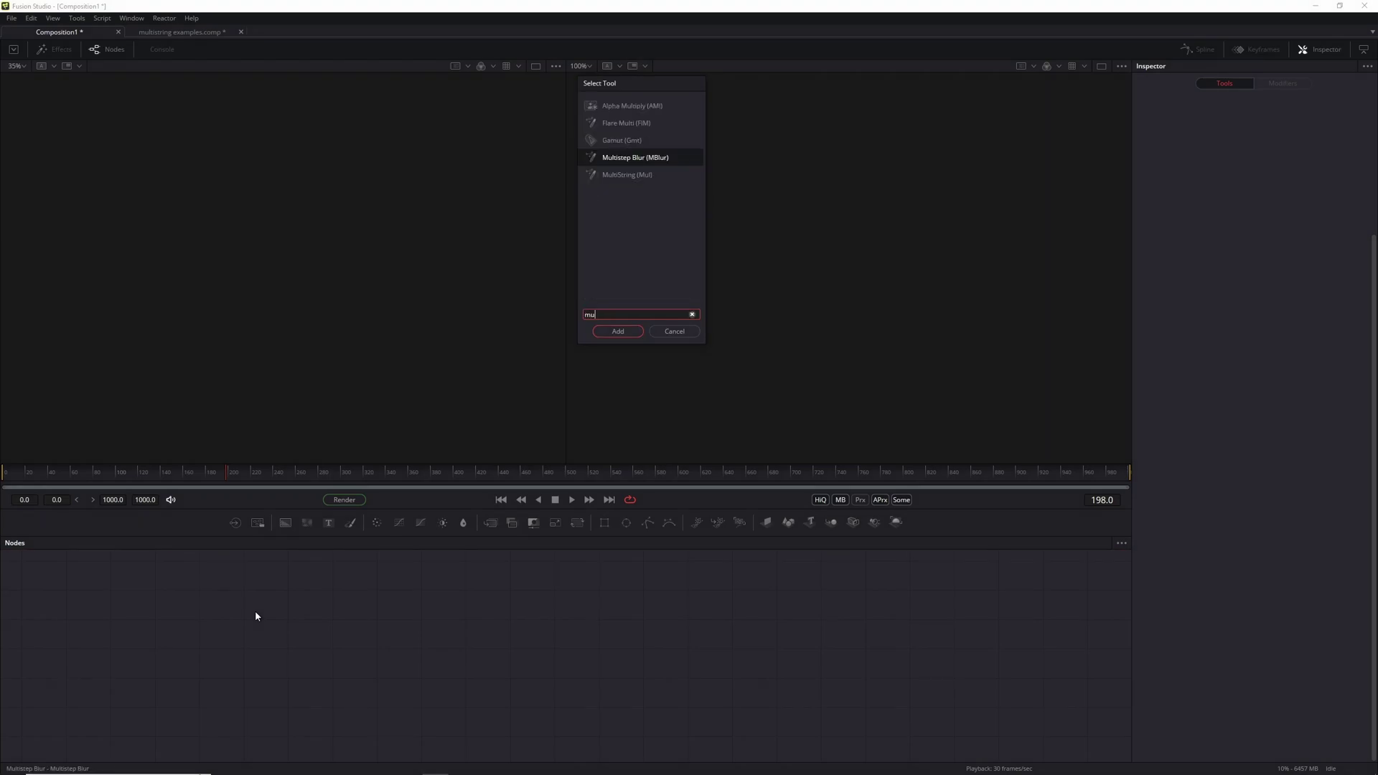
left_click(647, 157)
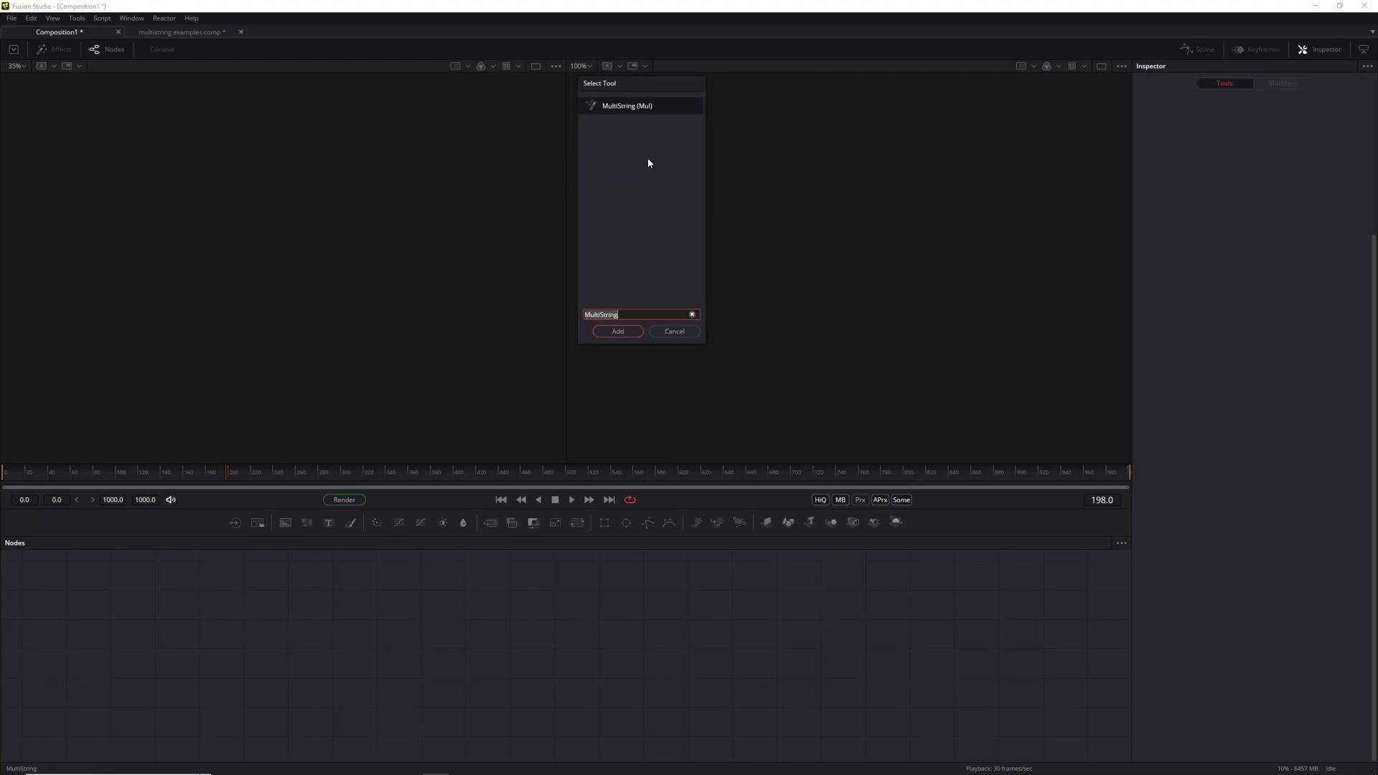
left_click(618, 331)
left_click(584, 618)
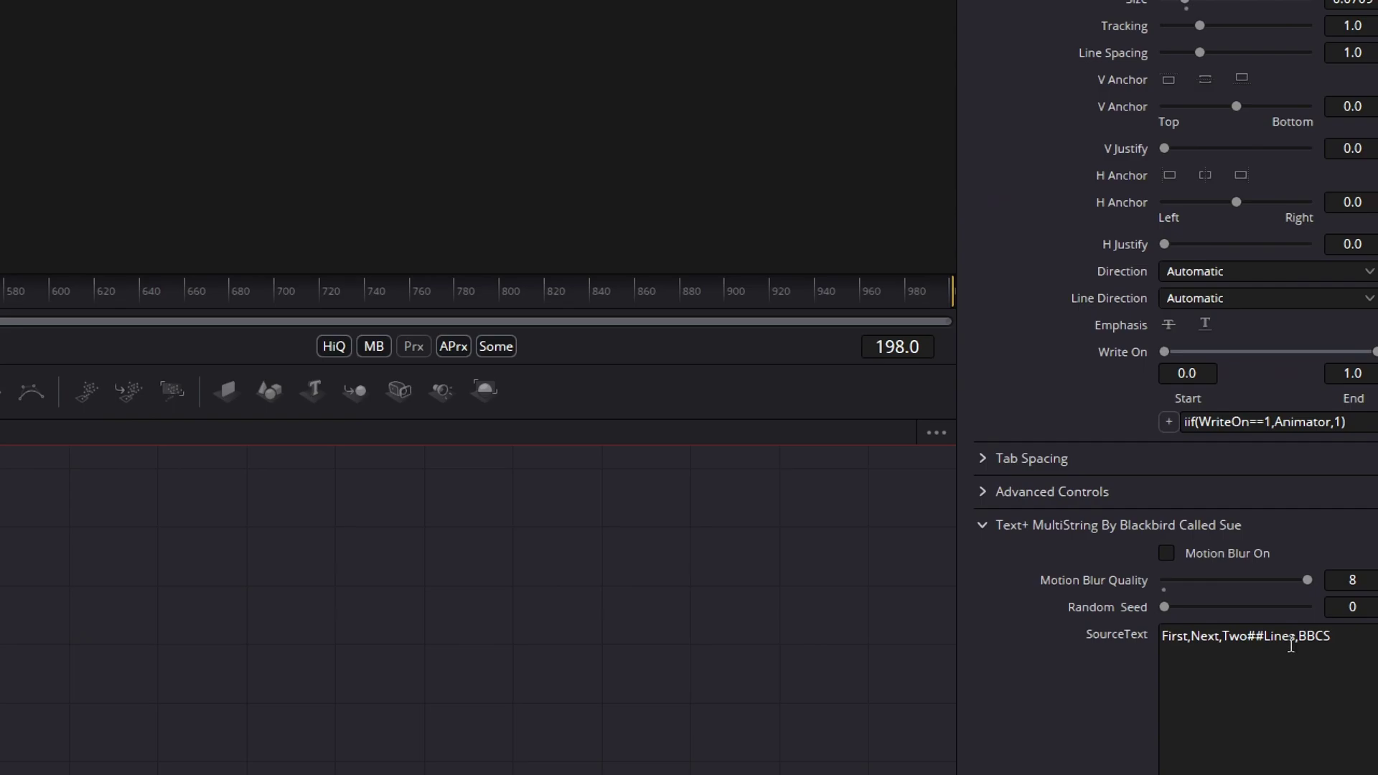
Step: Examine the MultiString node's source text and Shading settings, and play its fade animation
left_click(1190, 644)
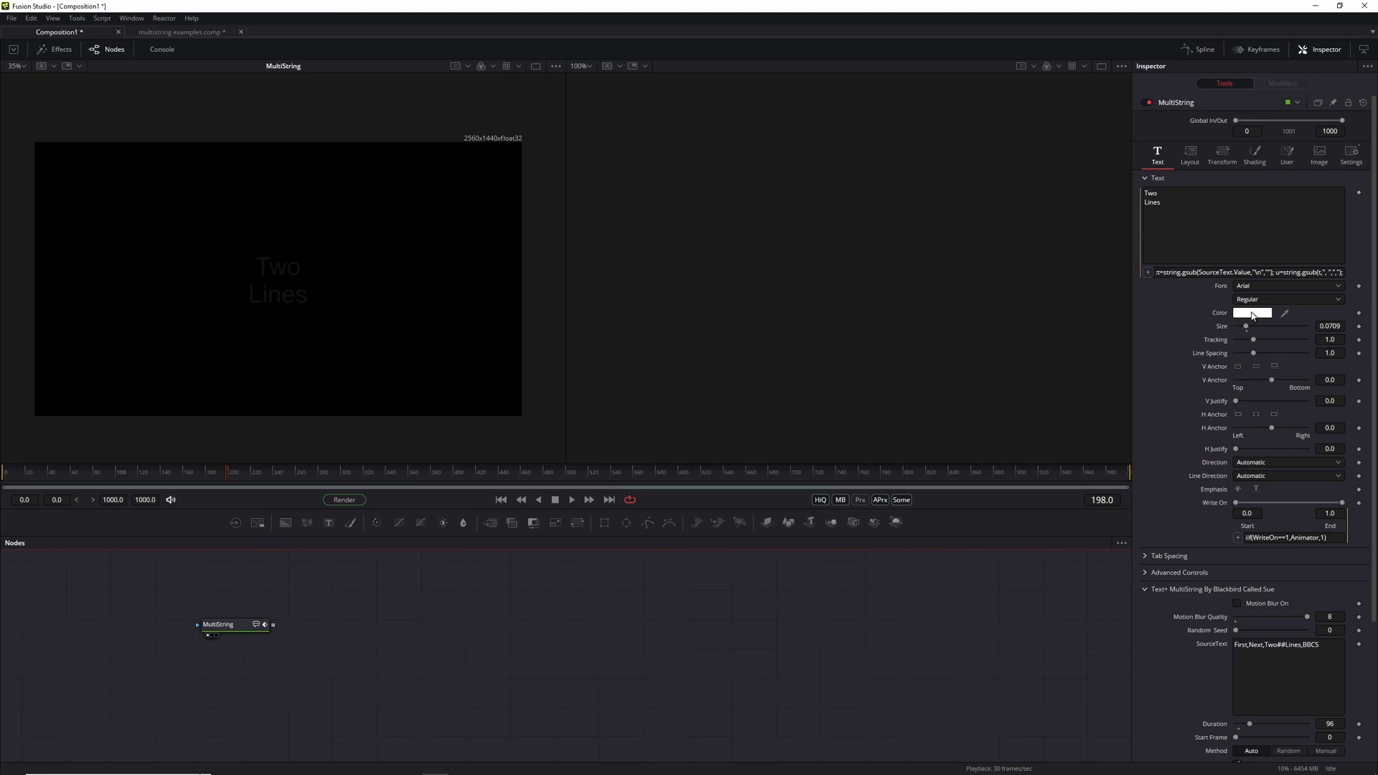
left_click(1258, 153)
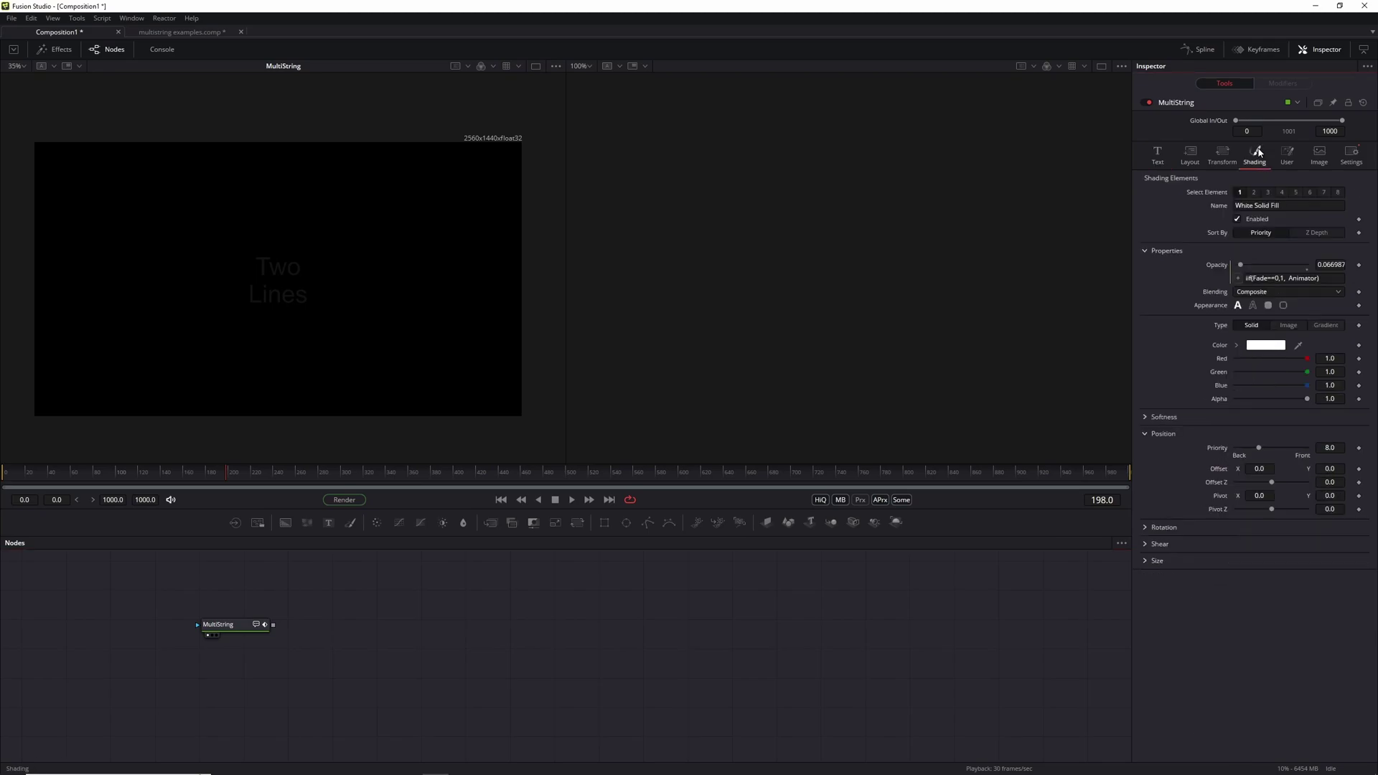
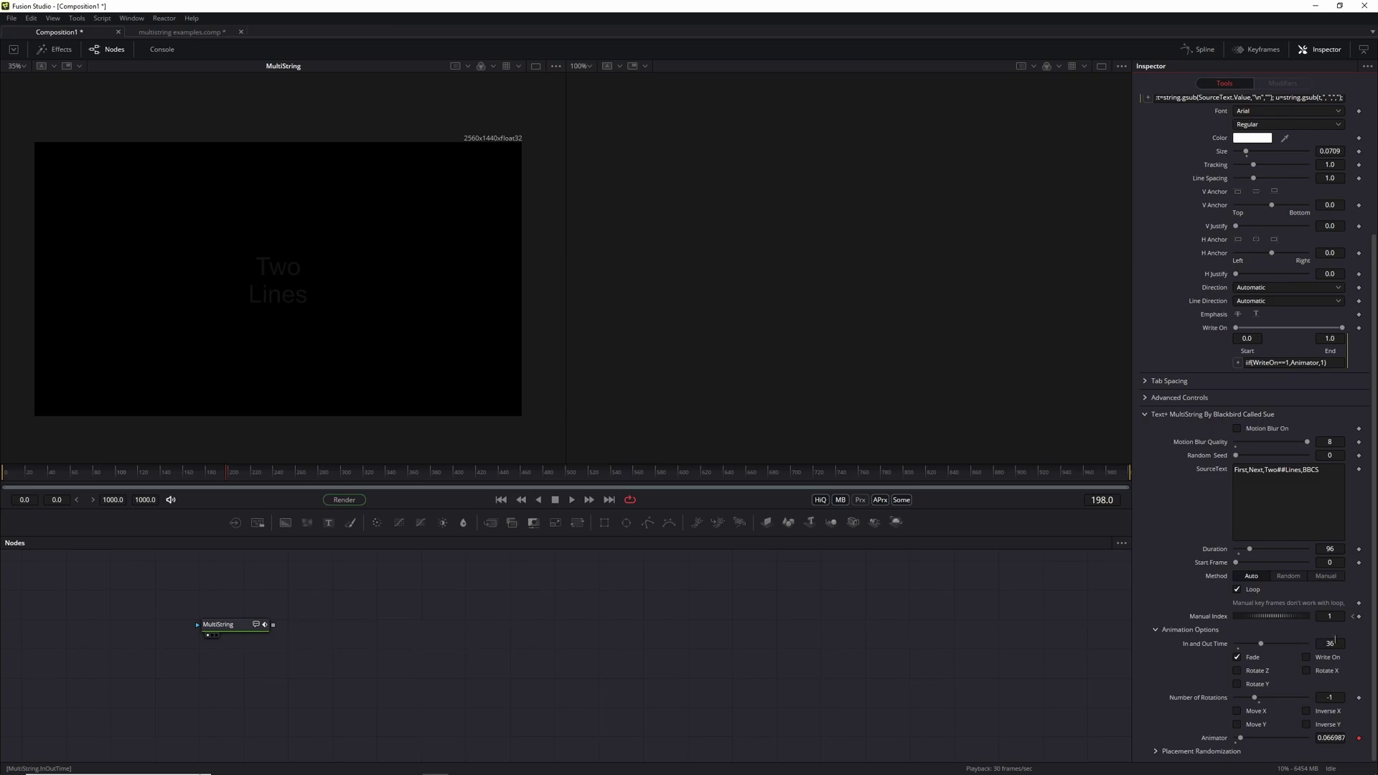
key("space")
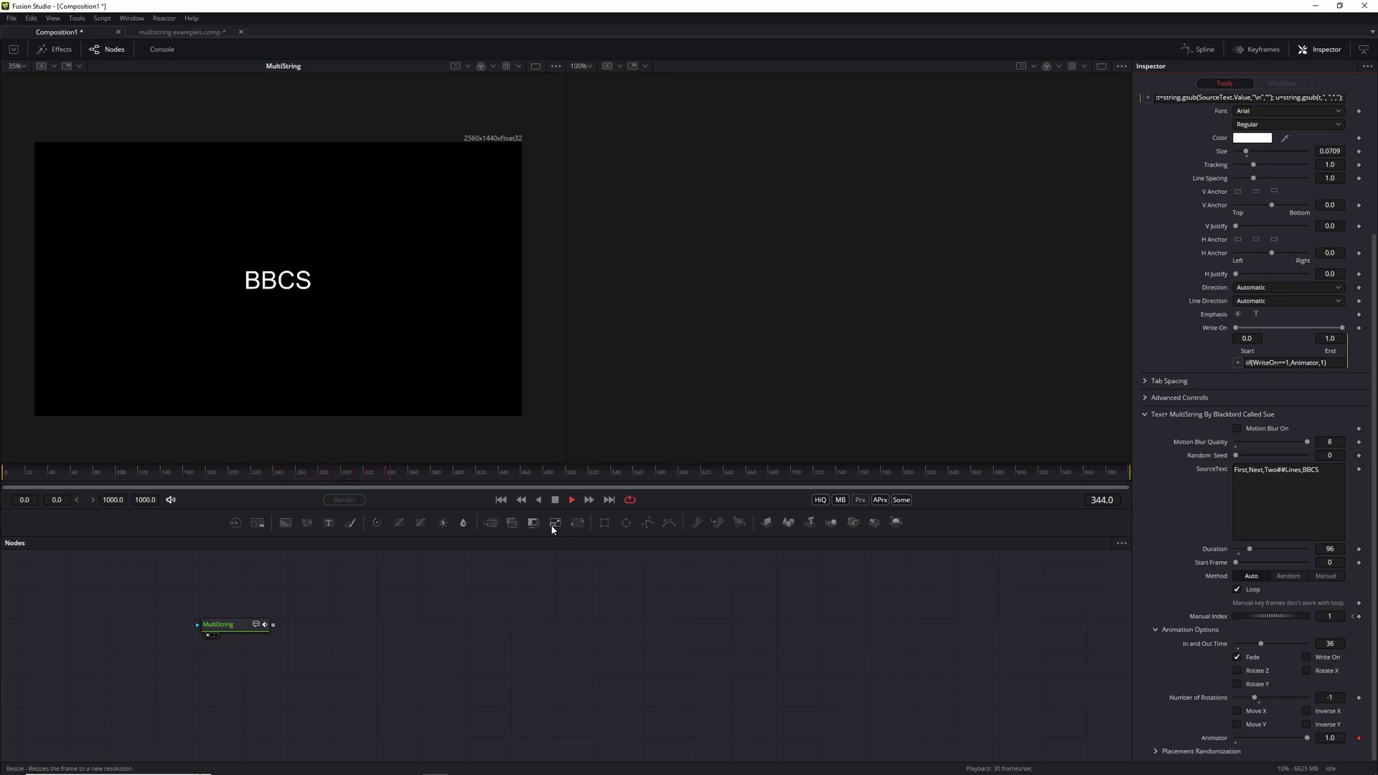
key("space")
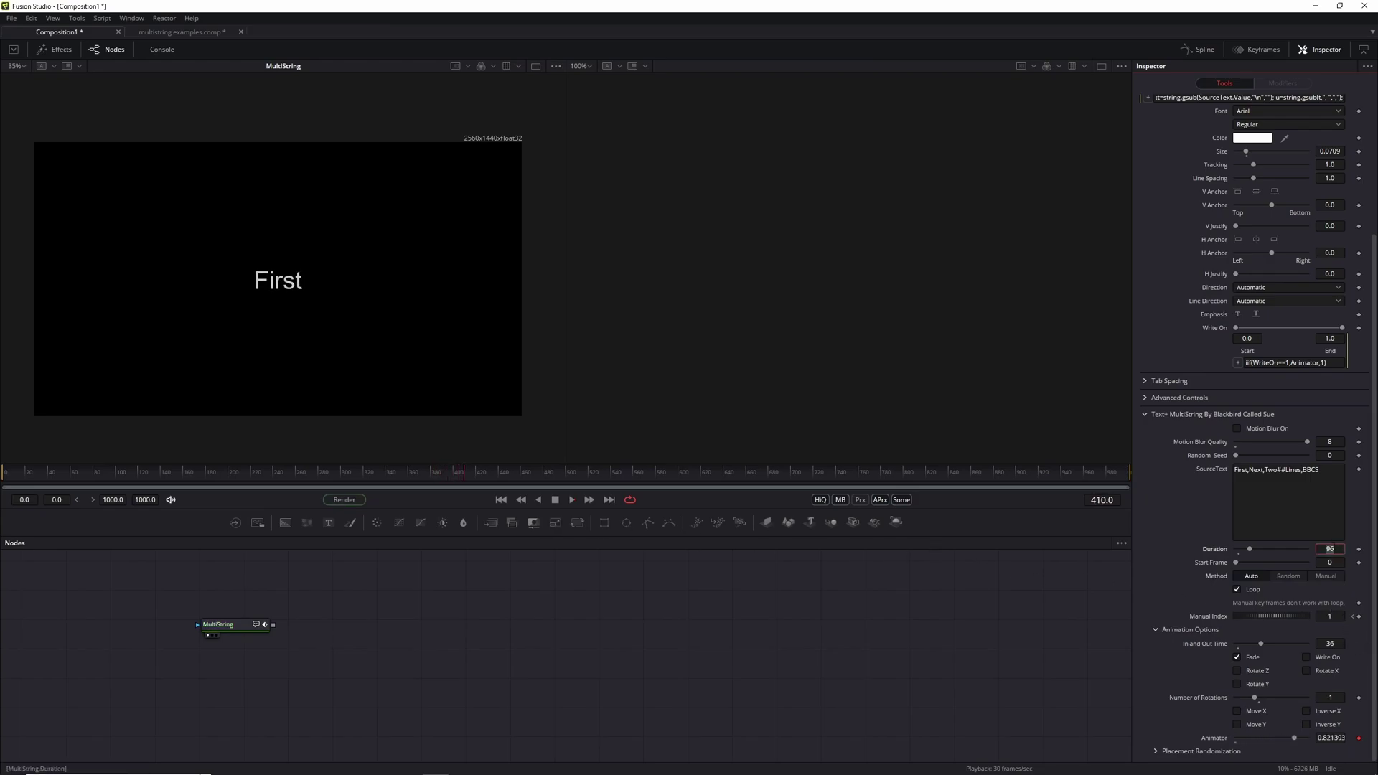
Step: Set the MultiString duration to 48 frames and play the animation from the first frame
type("48")
left_click(908, 650)
left_click(501, 500)
key("space")
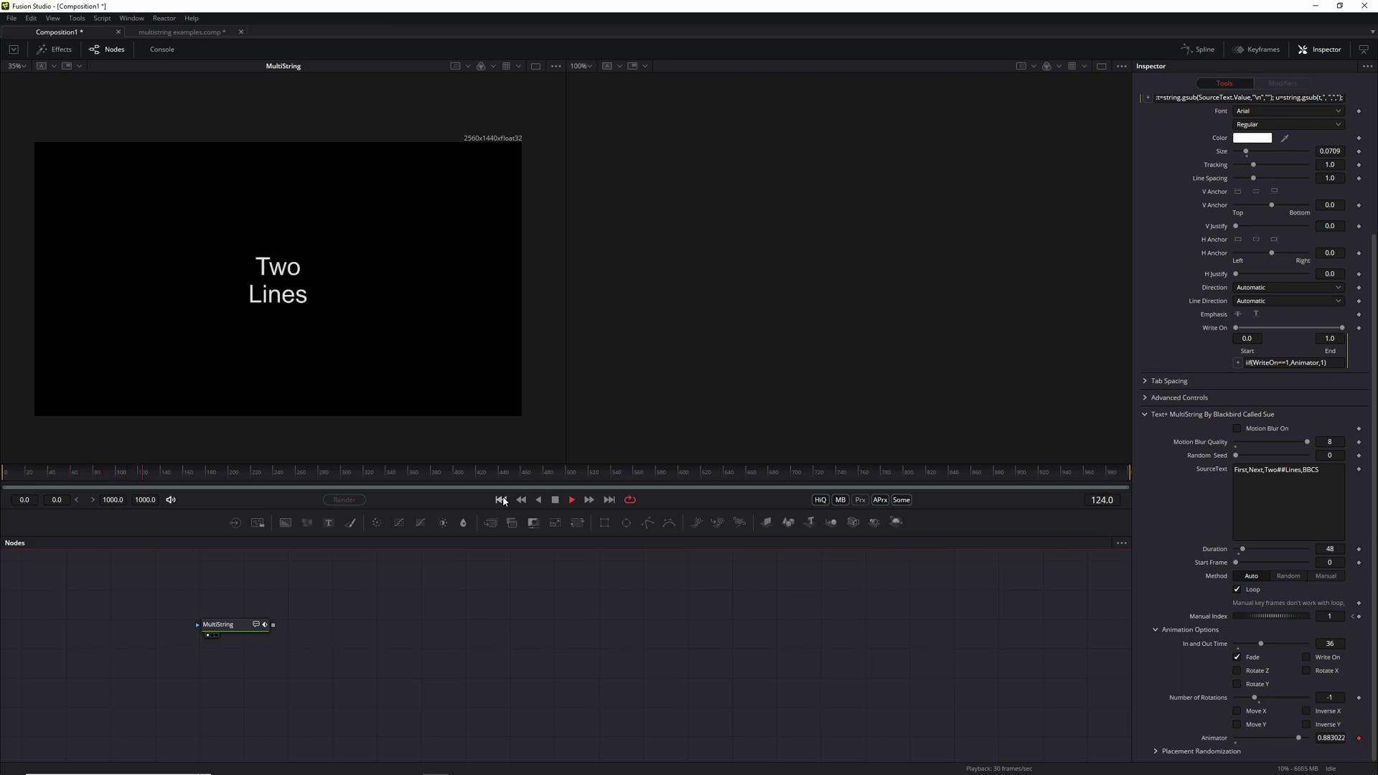
key("space")
Step: Return to the first frame, set the In and Out Time to 12, and play the faster fades
left_click(502, 501)
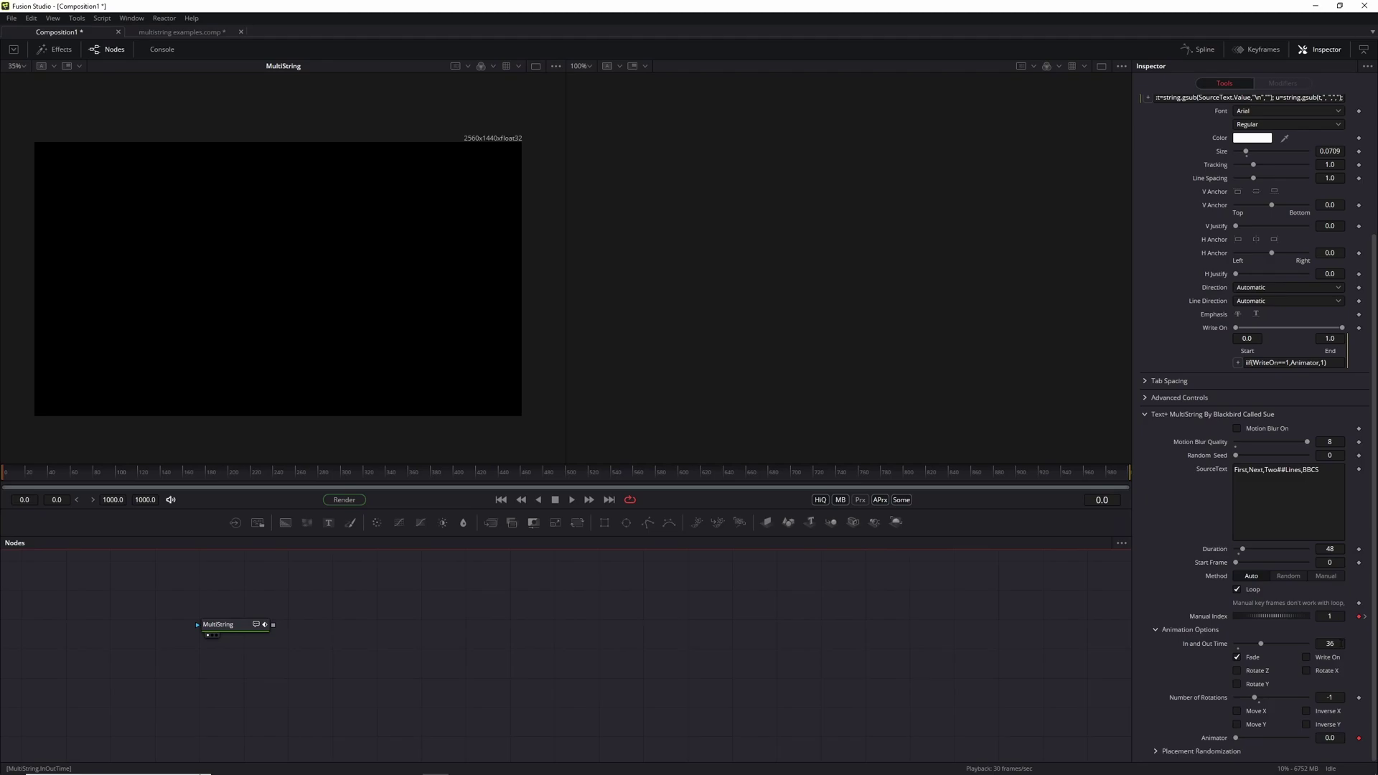
left_click(1330, 643)
type("12")
key("Return")
key("space")
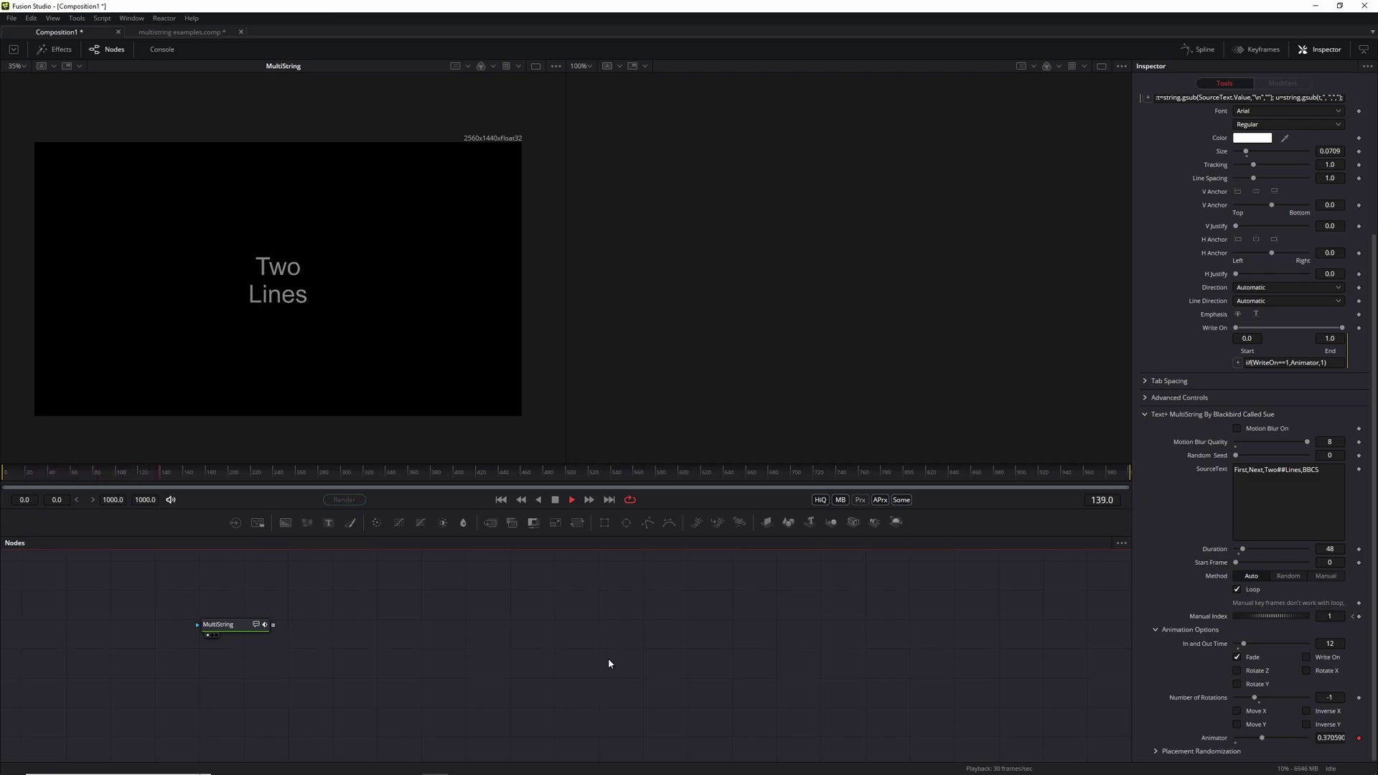
key("space")
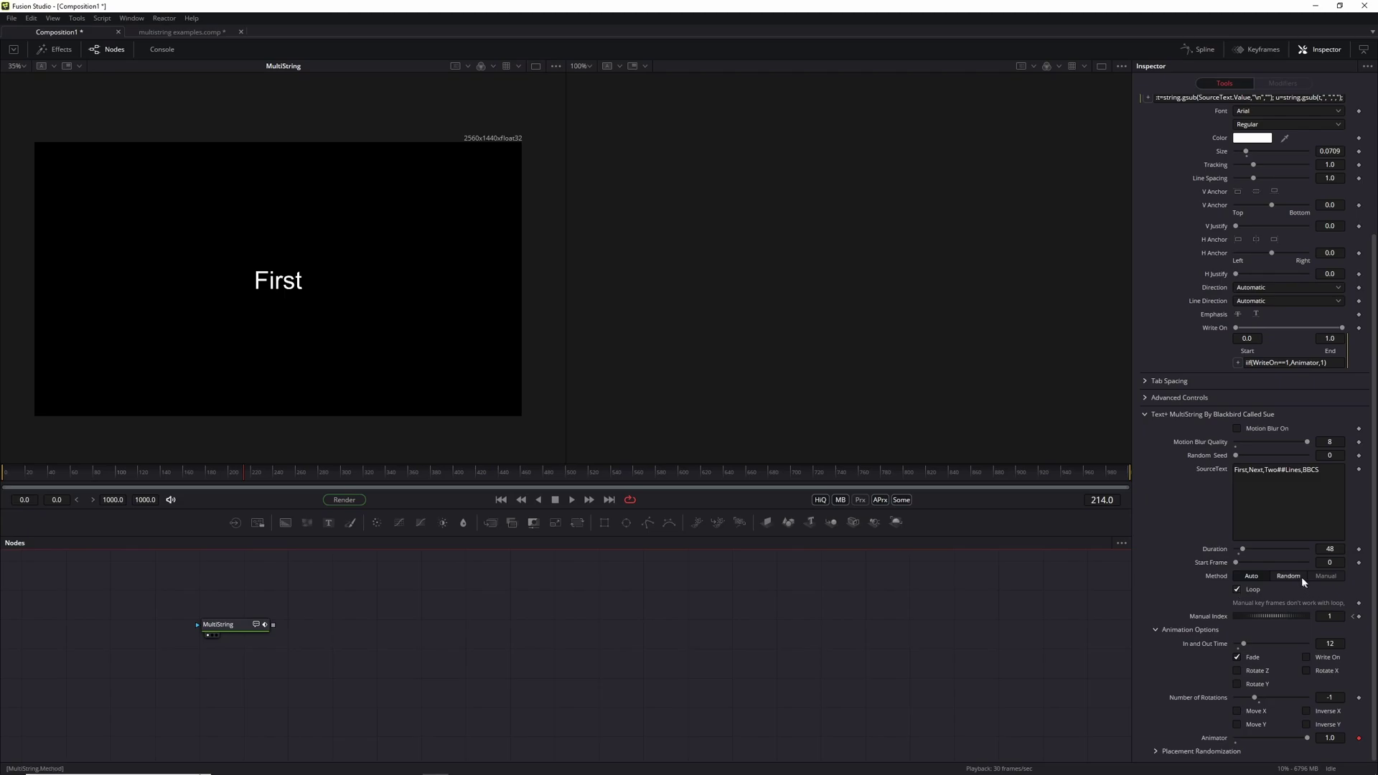
Step: Set the string selection method to Random and play the animation from the first frame
left_click(1278, 578)
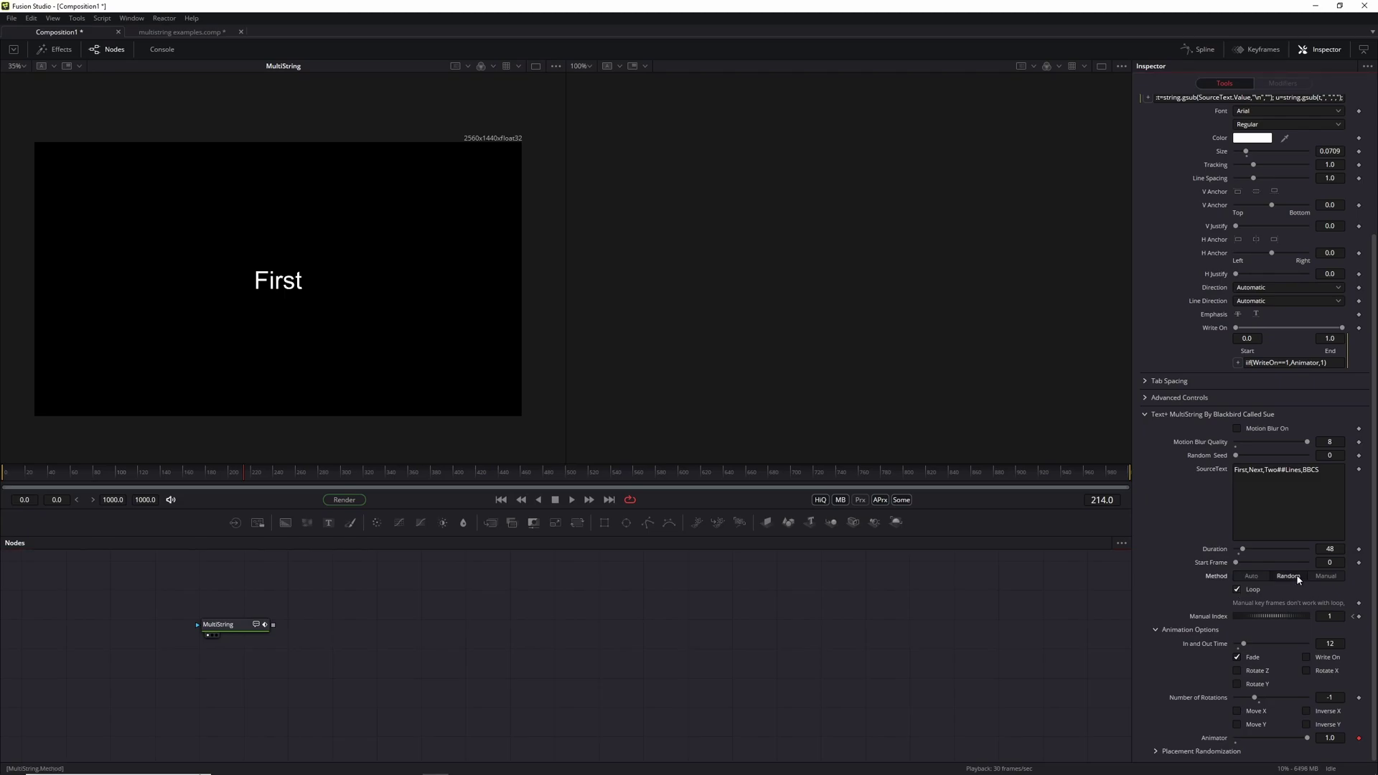
left_click(501, 500)
left_click(574, 501)
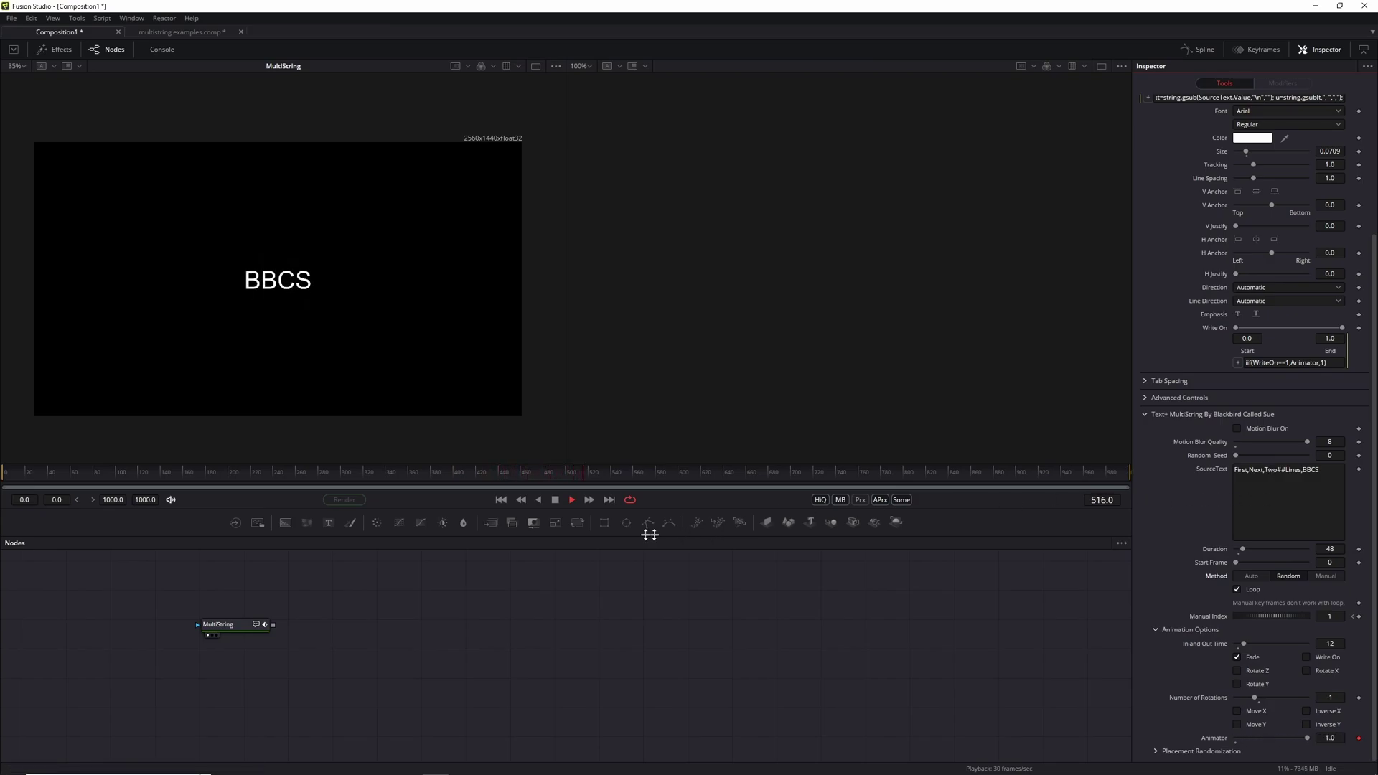
left_click(555, 500)
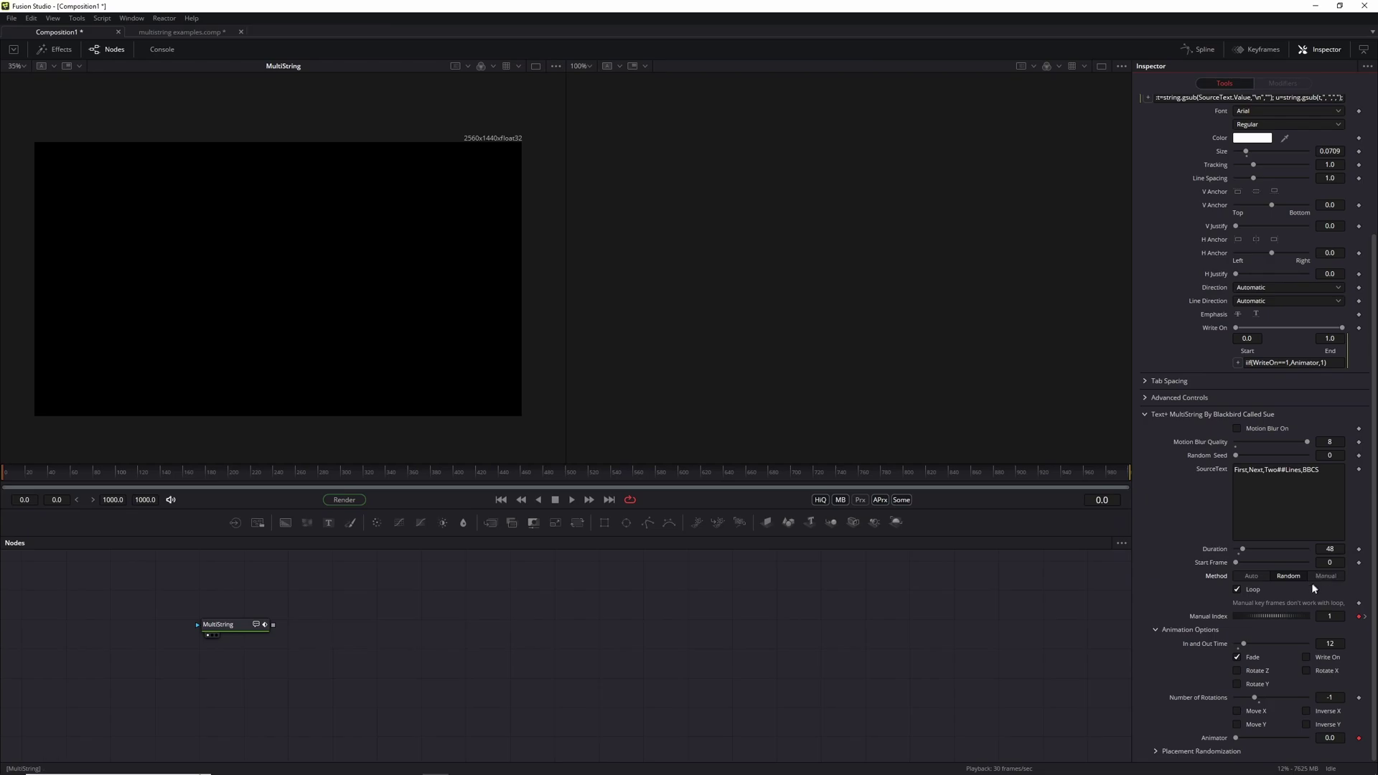
Step: Turn off Loop, set the method to Manual, play the manually keyed strings, and return to the first frame
left_click(1238, 590)
left_click(1335, 581)
key("space")
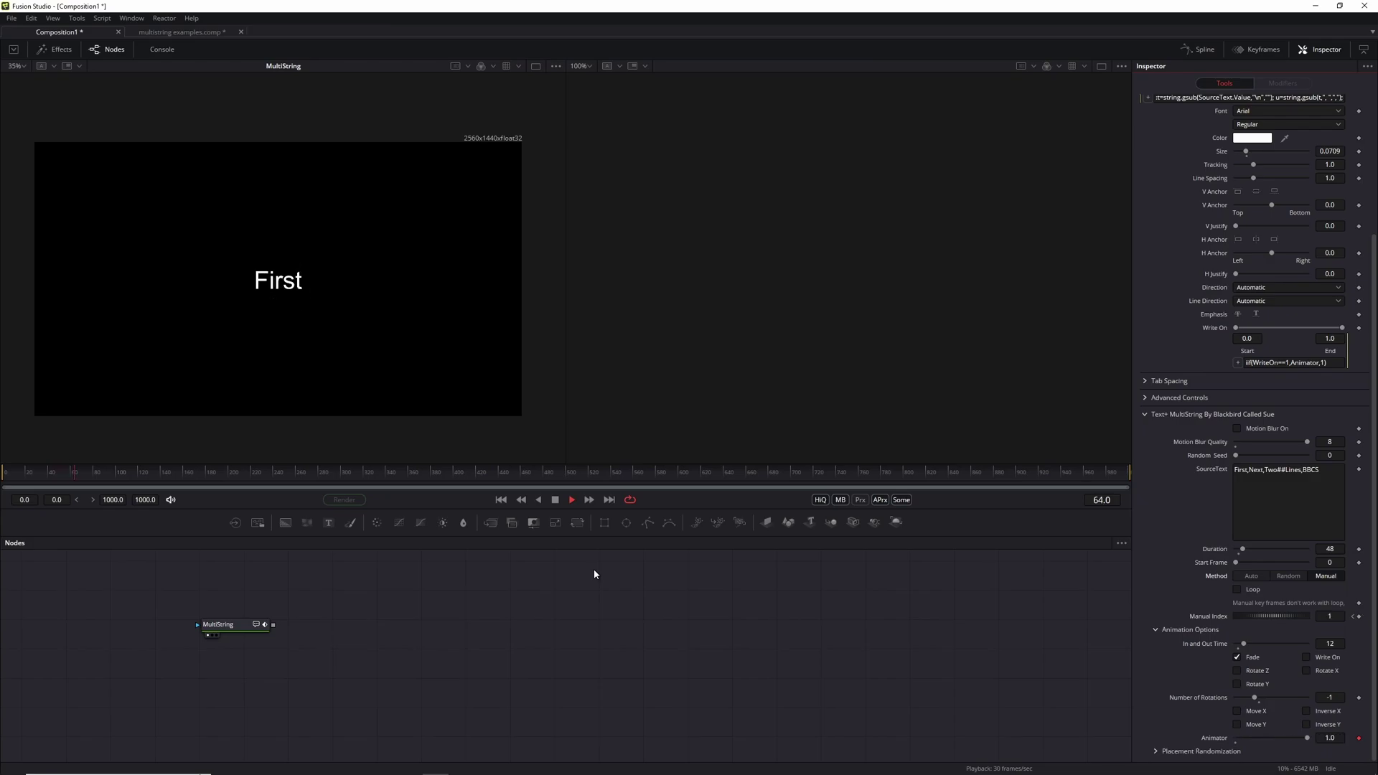
left_click(571, 499)
left_click(501, 499)
Step: Examine the Manual Index keyframe curve fitted in the Spline editor, and close the editor
left_click(1191, 49)
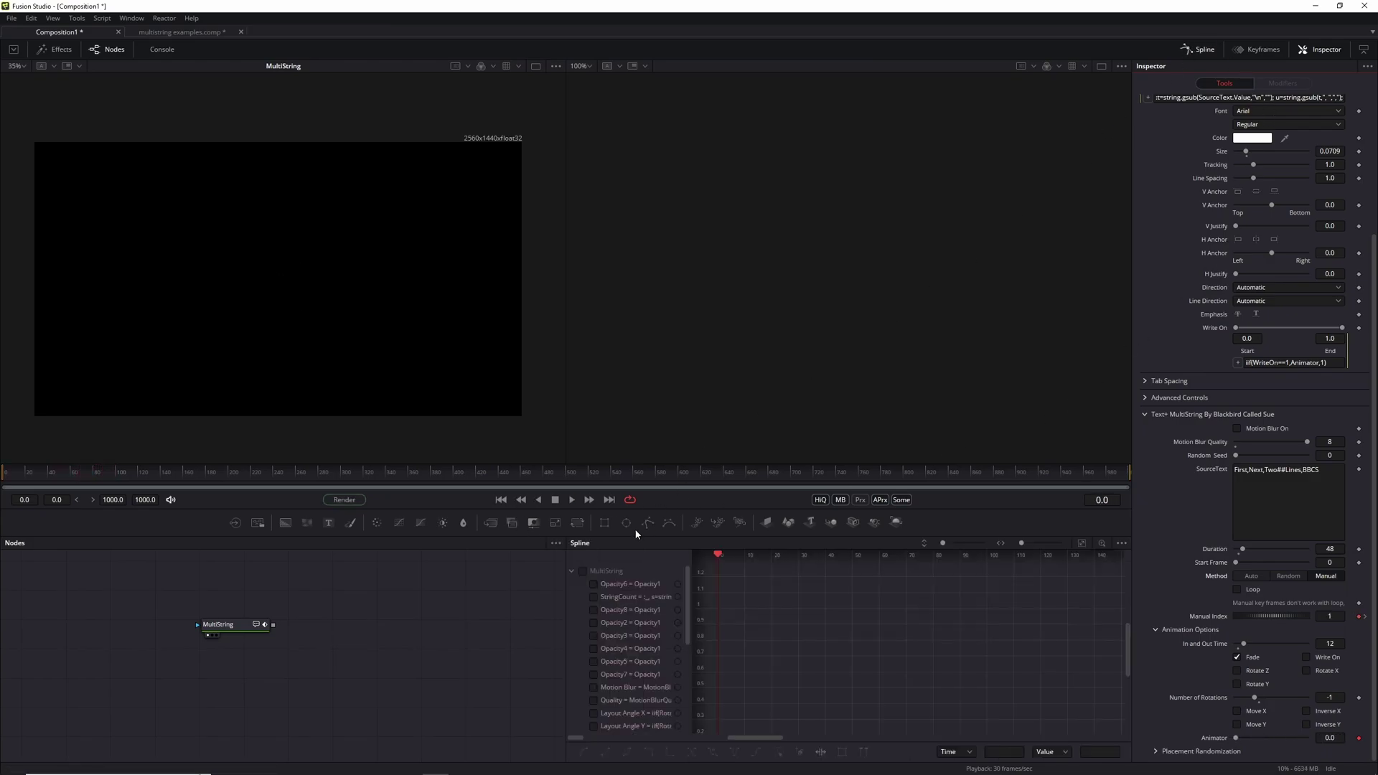
scroll(595, 584, "down", 4)
left_click(593, 648)
left_click(1087, 541)
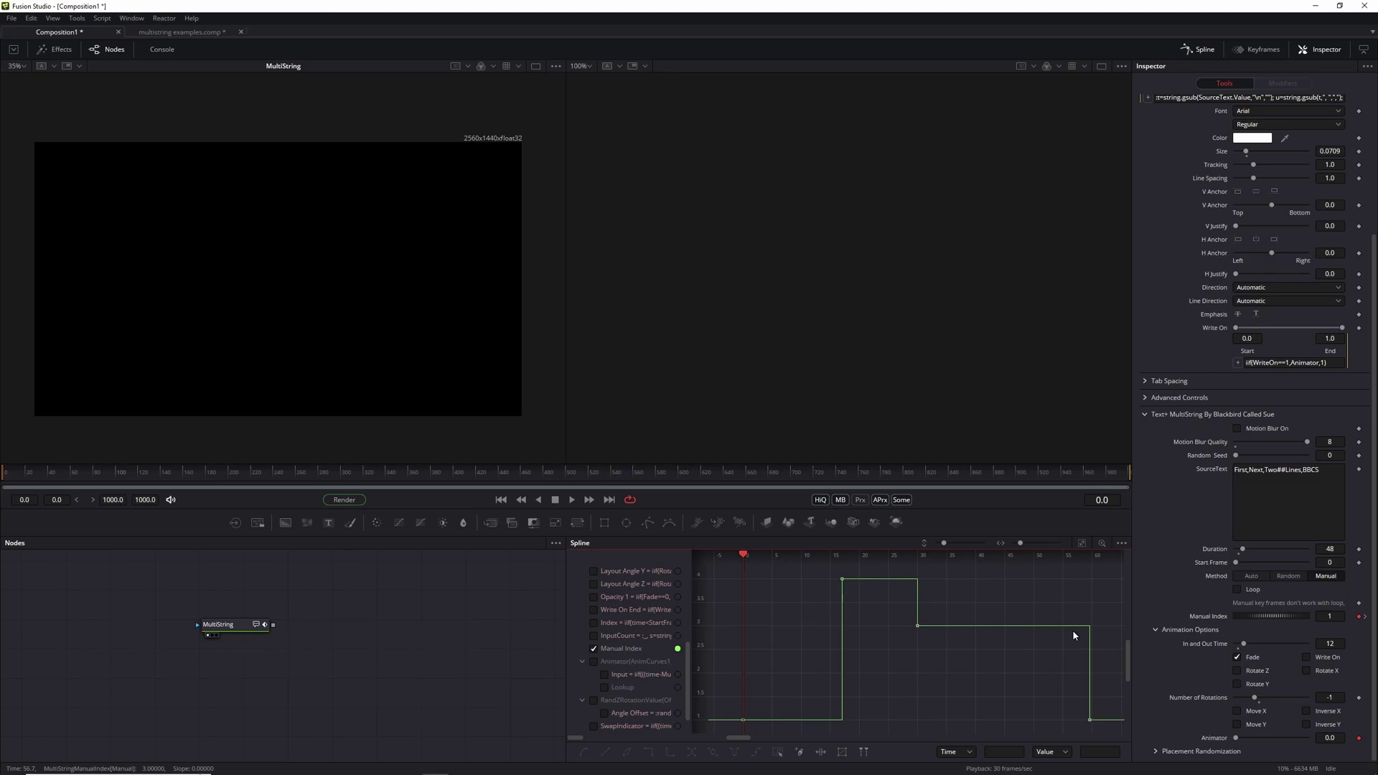
left_click(1203, 47)
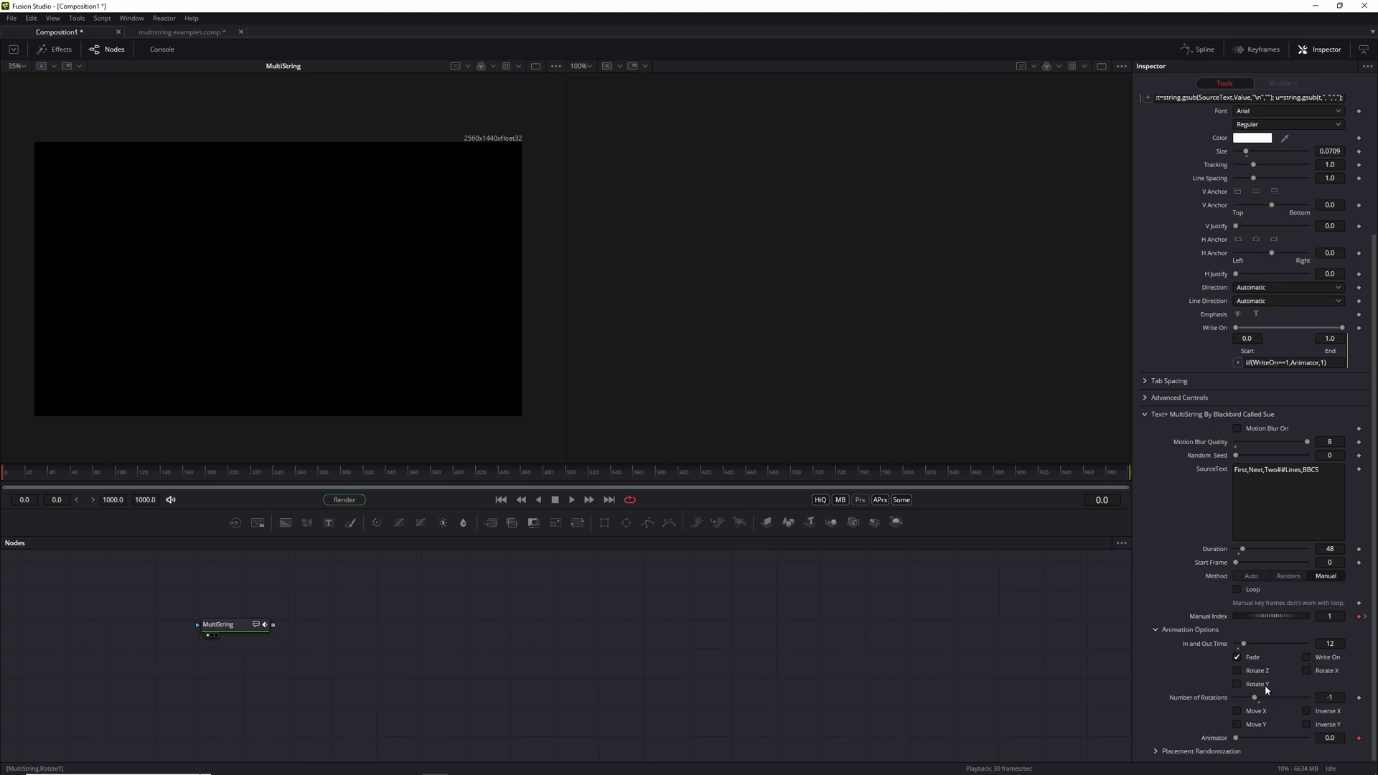
Step: Enable Rotate Z in the animation options and play the rotating text
left_click(1245, 673)
left_click(574, 499)
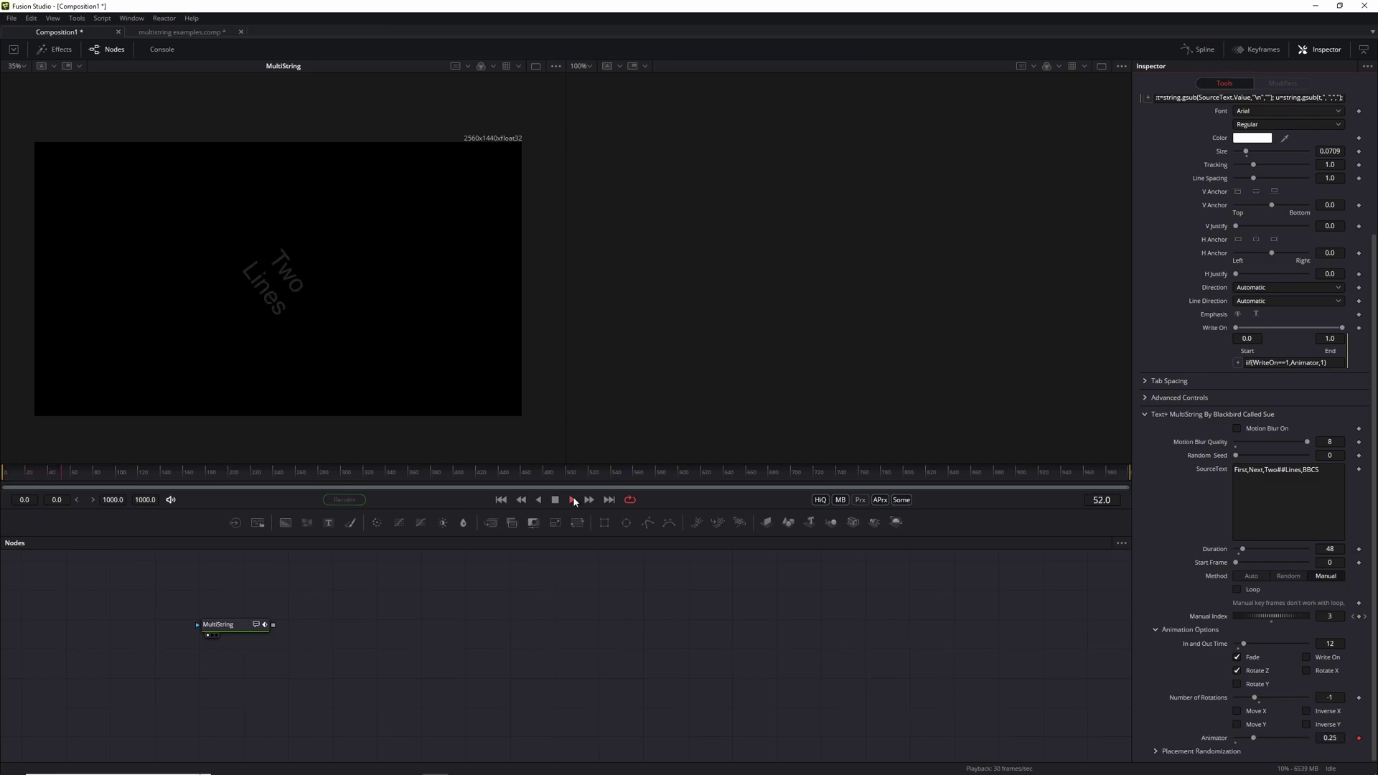
left_click(574, 499)
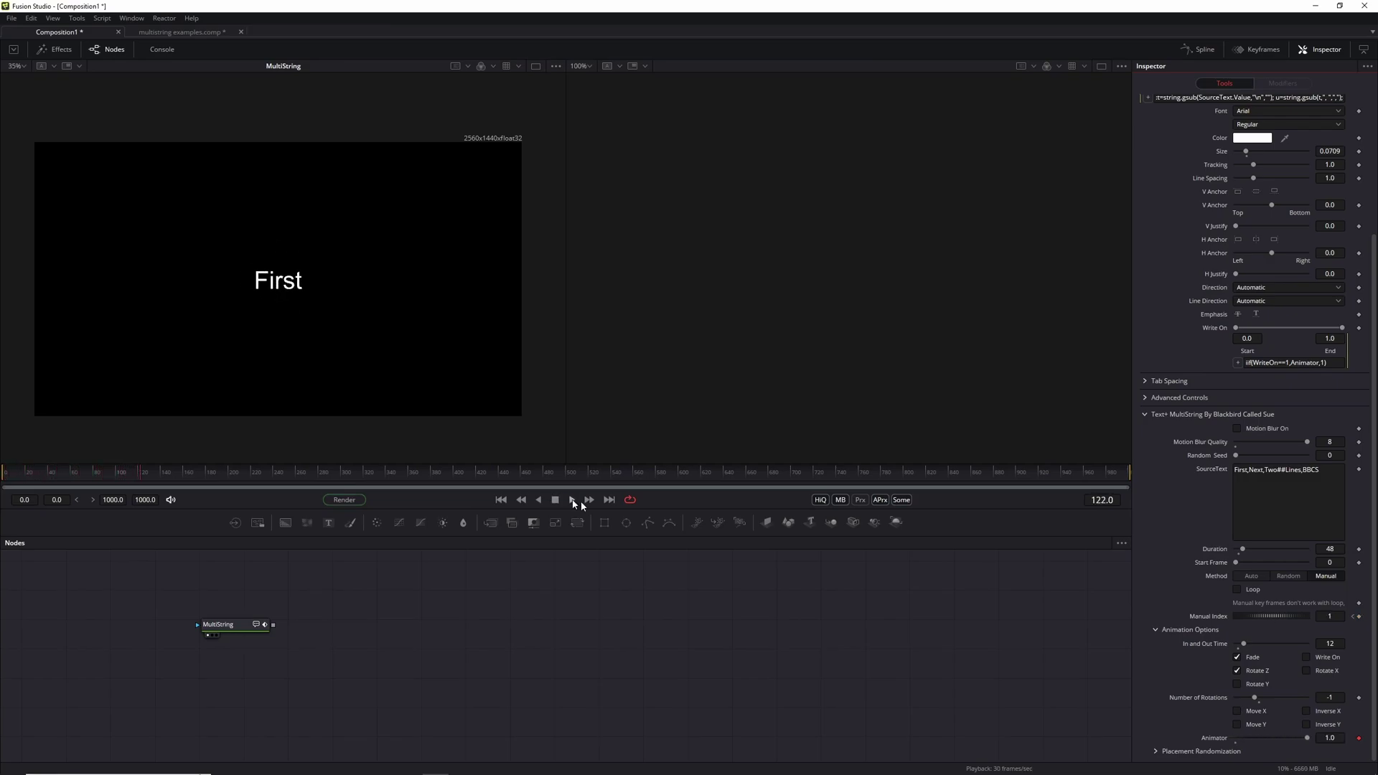
Step: Set the method back to Auto with Loop on, and play the animation from the first frame
left_click(1256, 576)
left_click(501, 500)
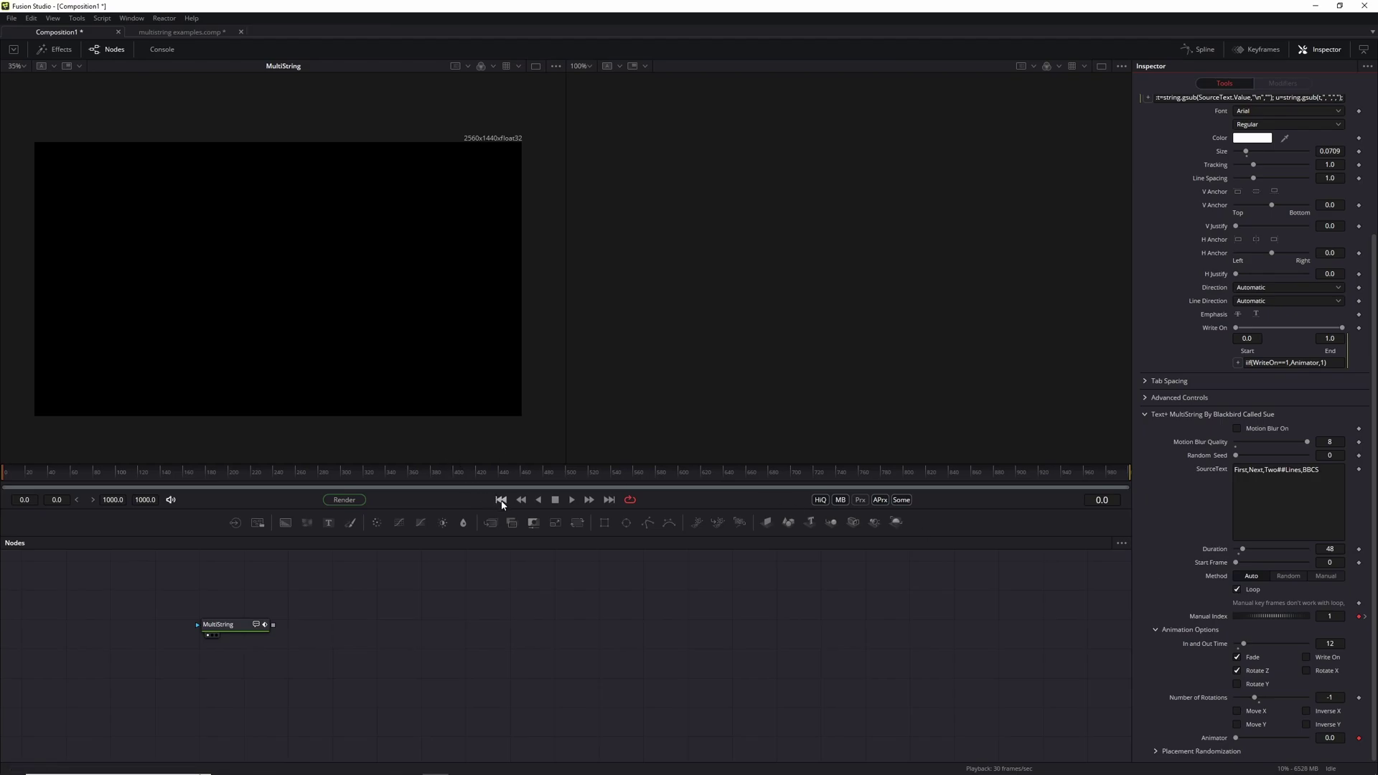
left_click(572, 500)
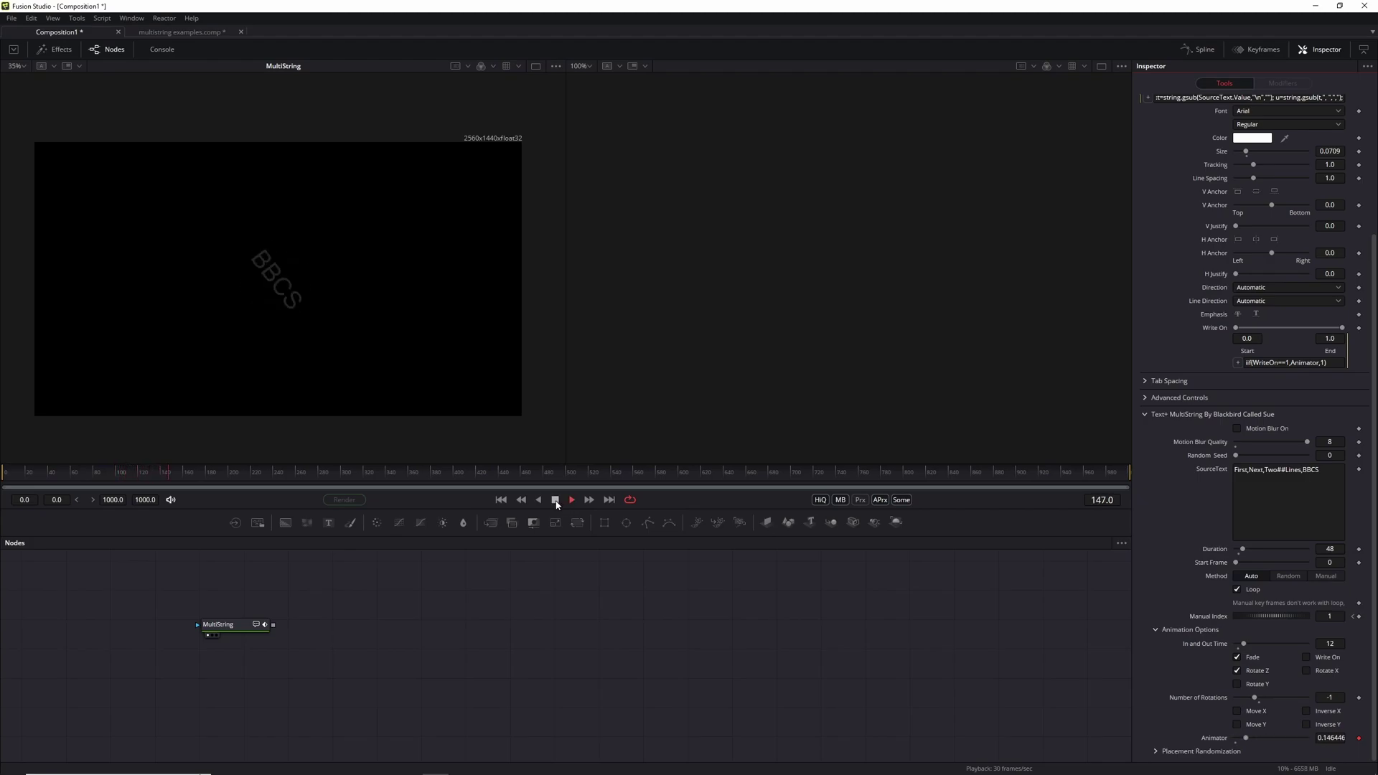
left_click(555, 500)
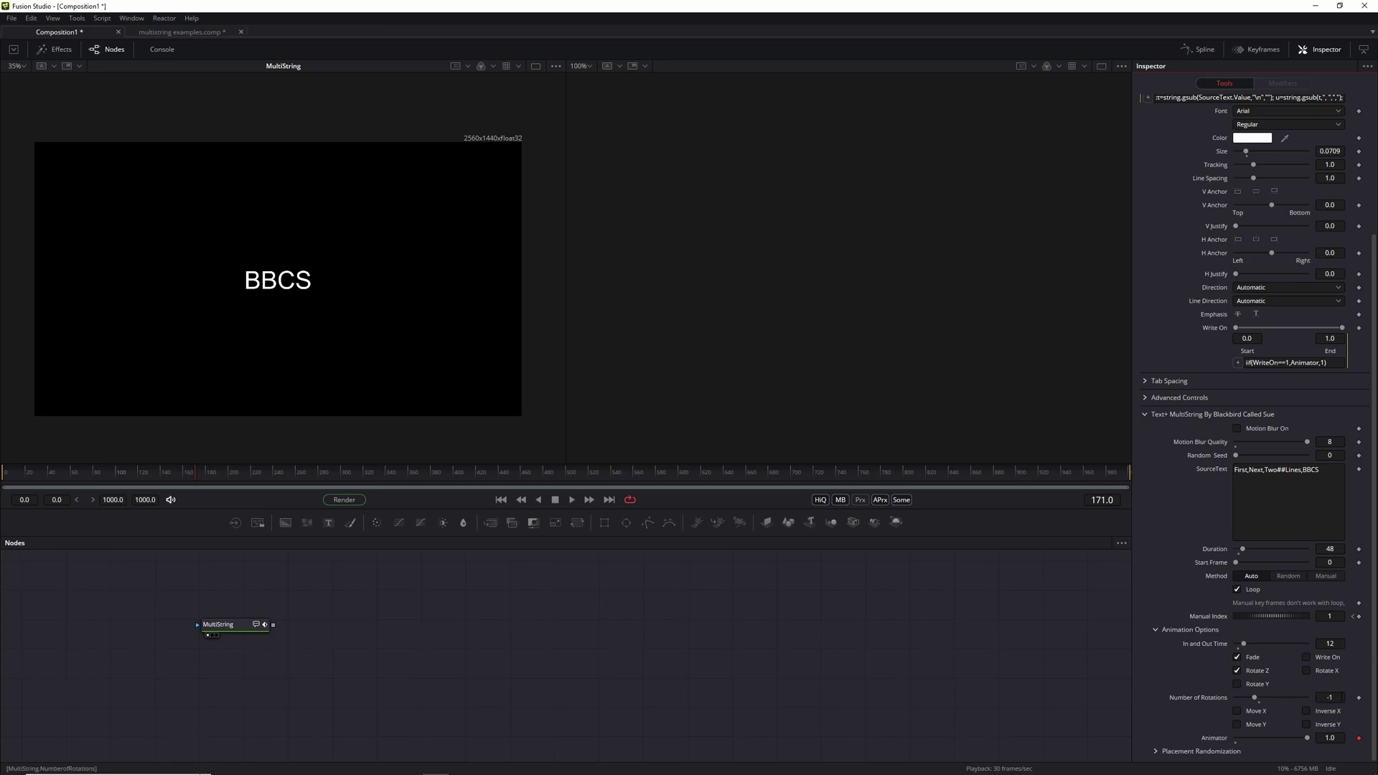
Step: Set the Number of Rotations to 1 and play the animation to preview the rotation direction
left_click(1338, 698)
type("1")
left_click(879, 659)
left_click(572, 500)
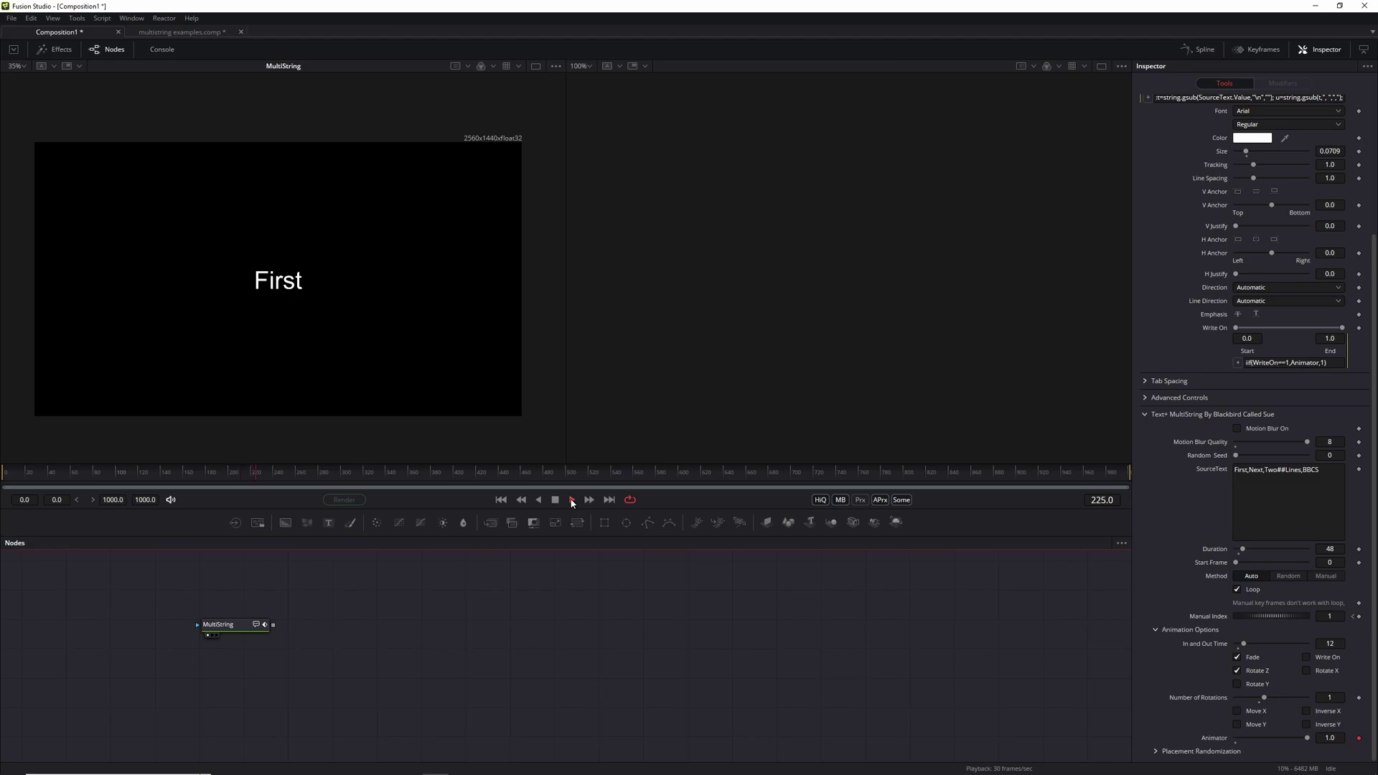
left_click(556, 500)
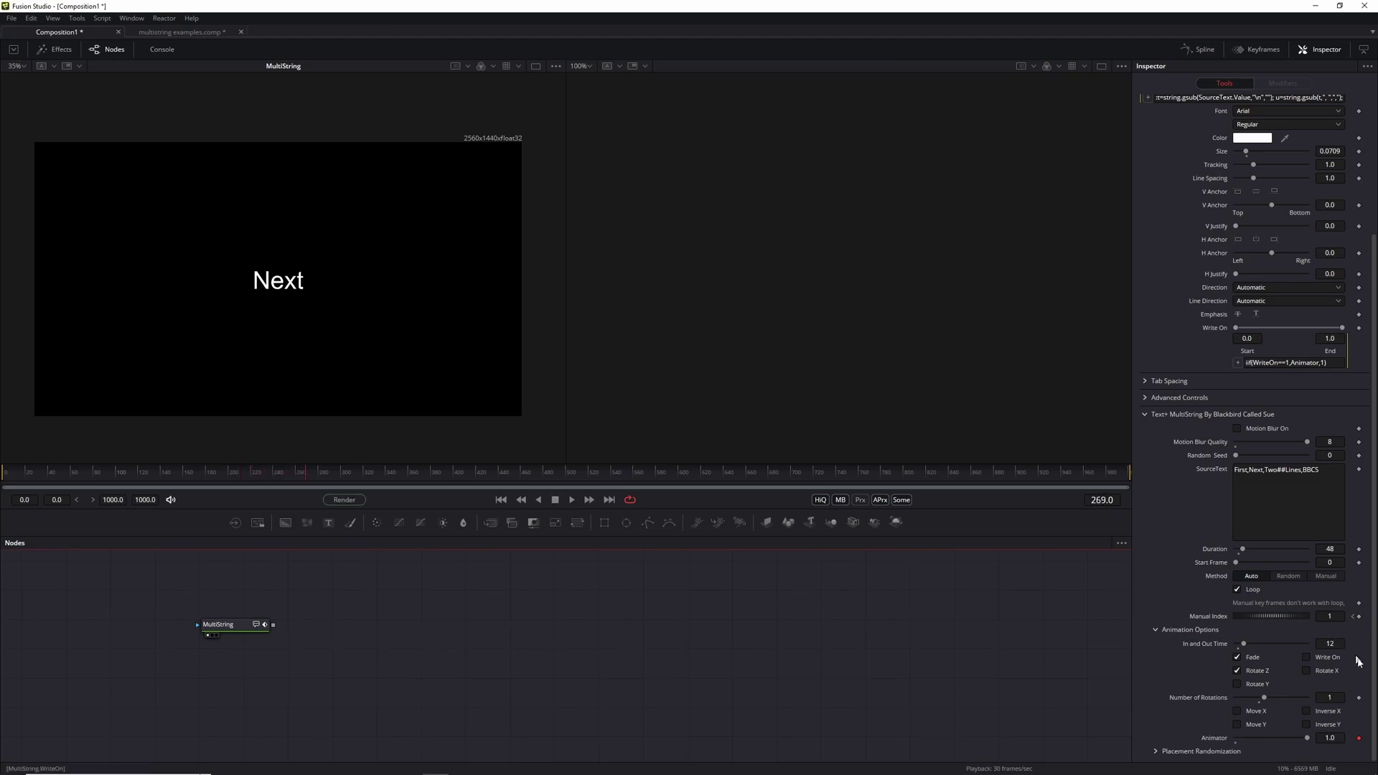
Step: Set the Number of Rotations to 3 and play the animation from the first frame
left_click(1335, 697)
type("0")
key("Return")
type("1")
key("Return")
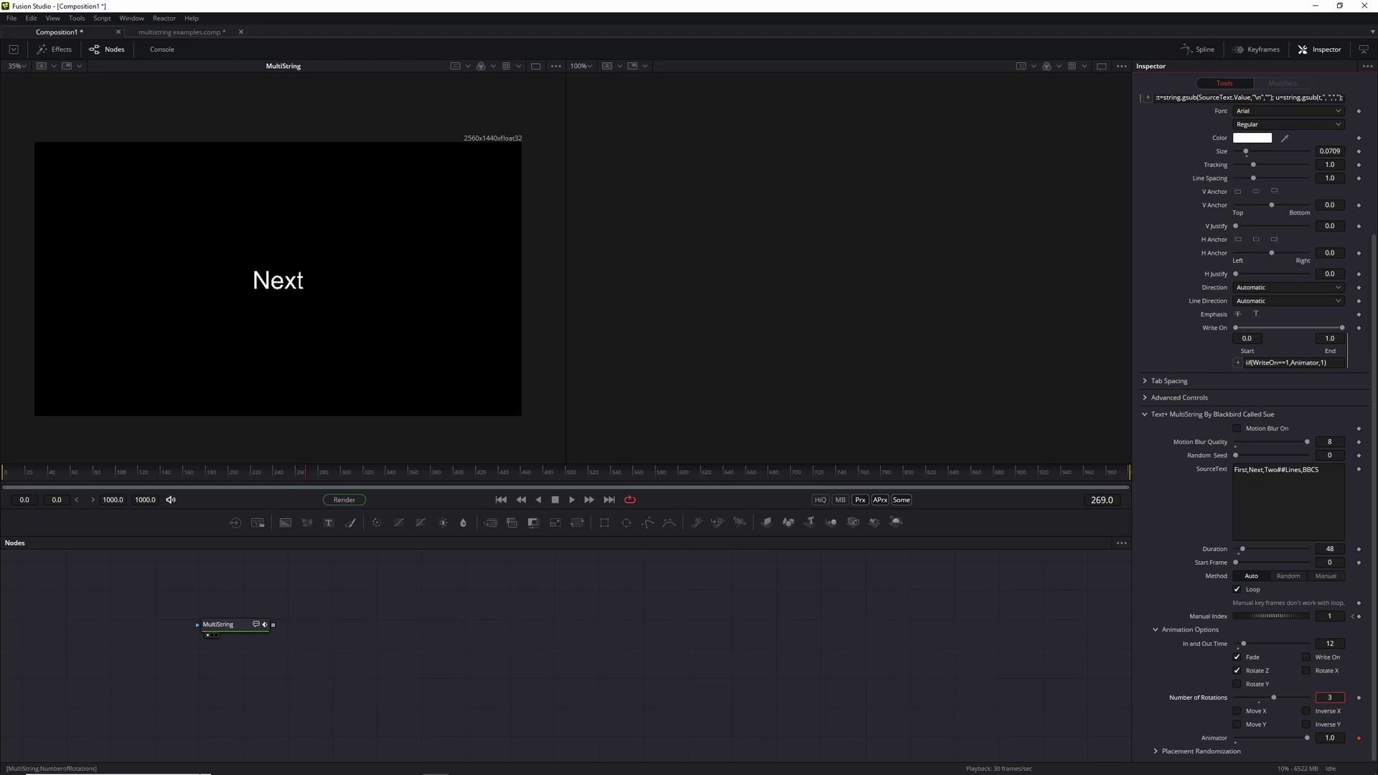
left_click(501, 499)
key("space")
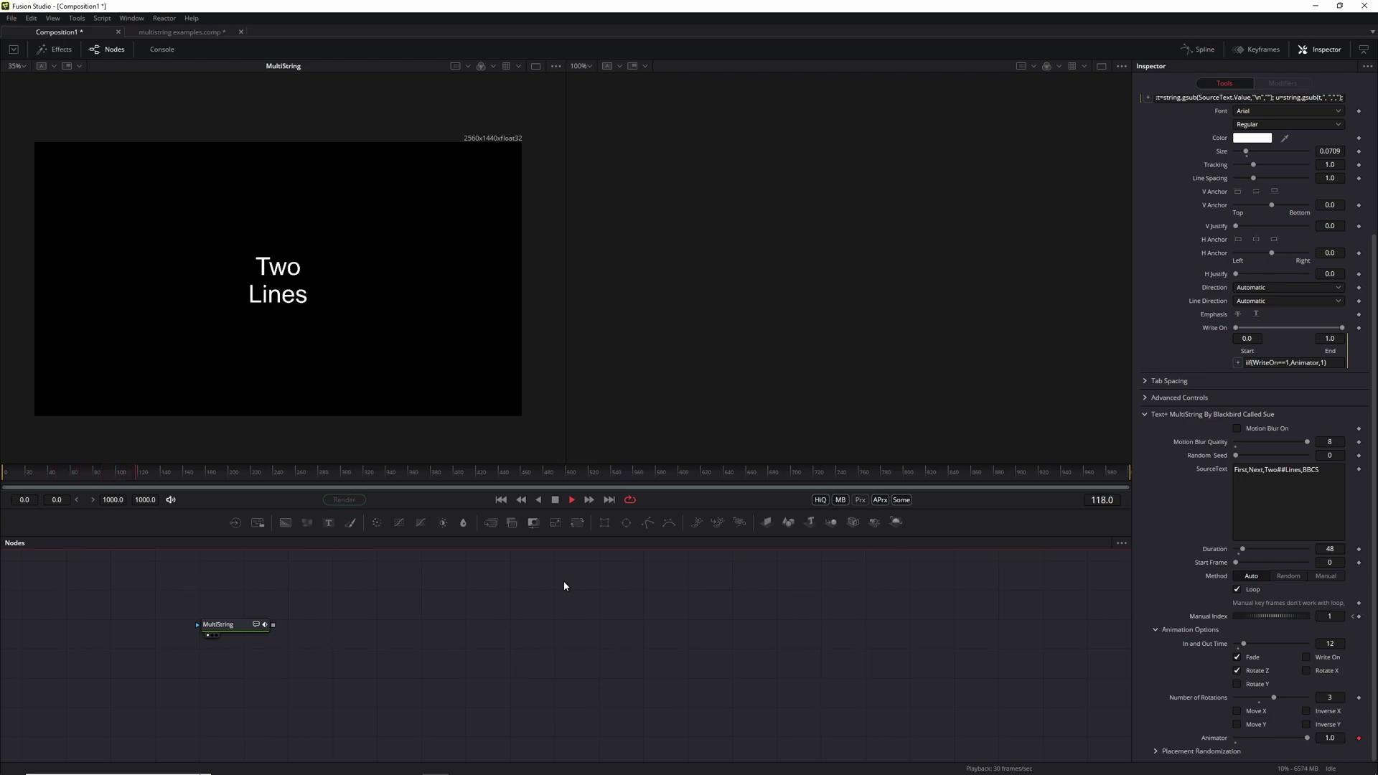
key("space")
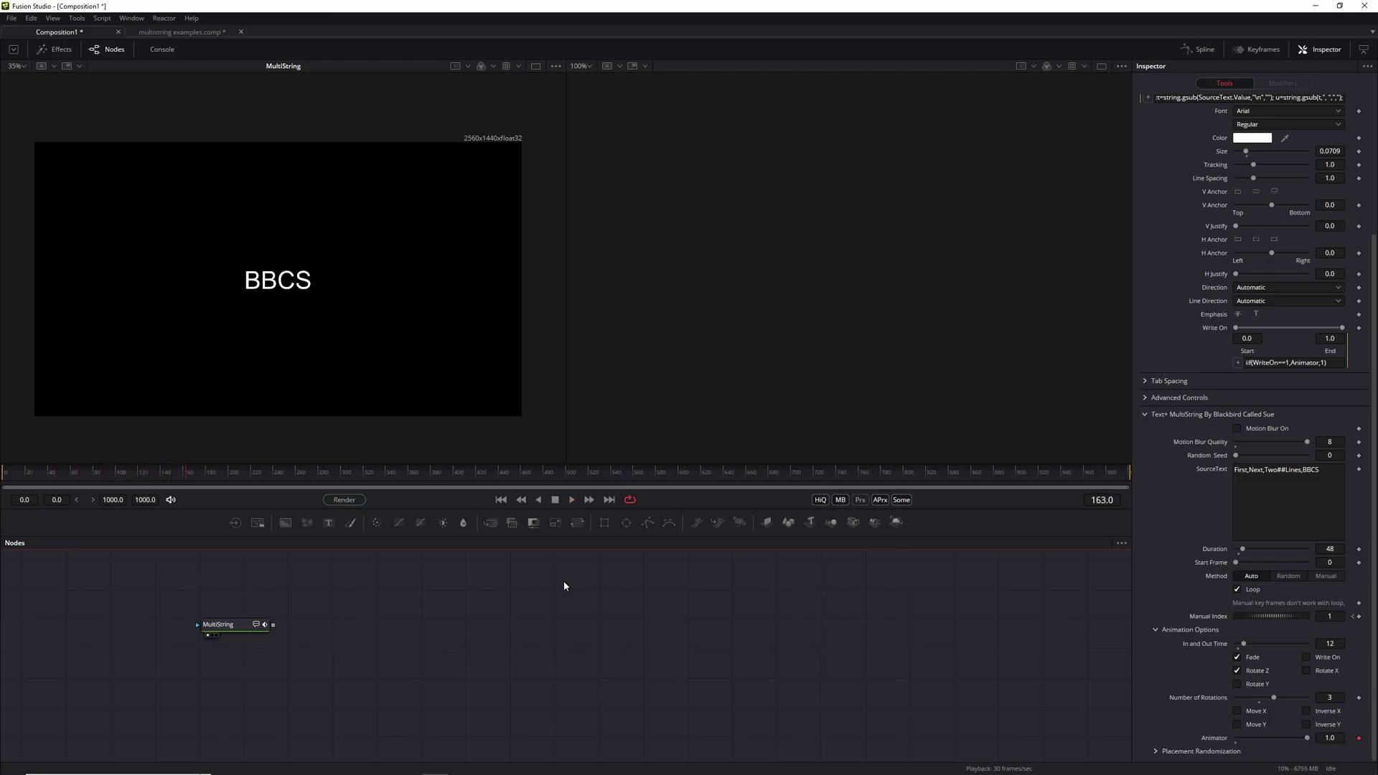
Step: Turn off Rotate Z, enable Move X with Number of Rotations at 1, and play the animation from the first frame
left_click(1238, 672)
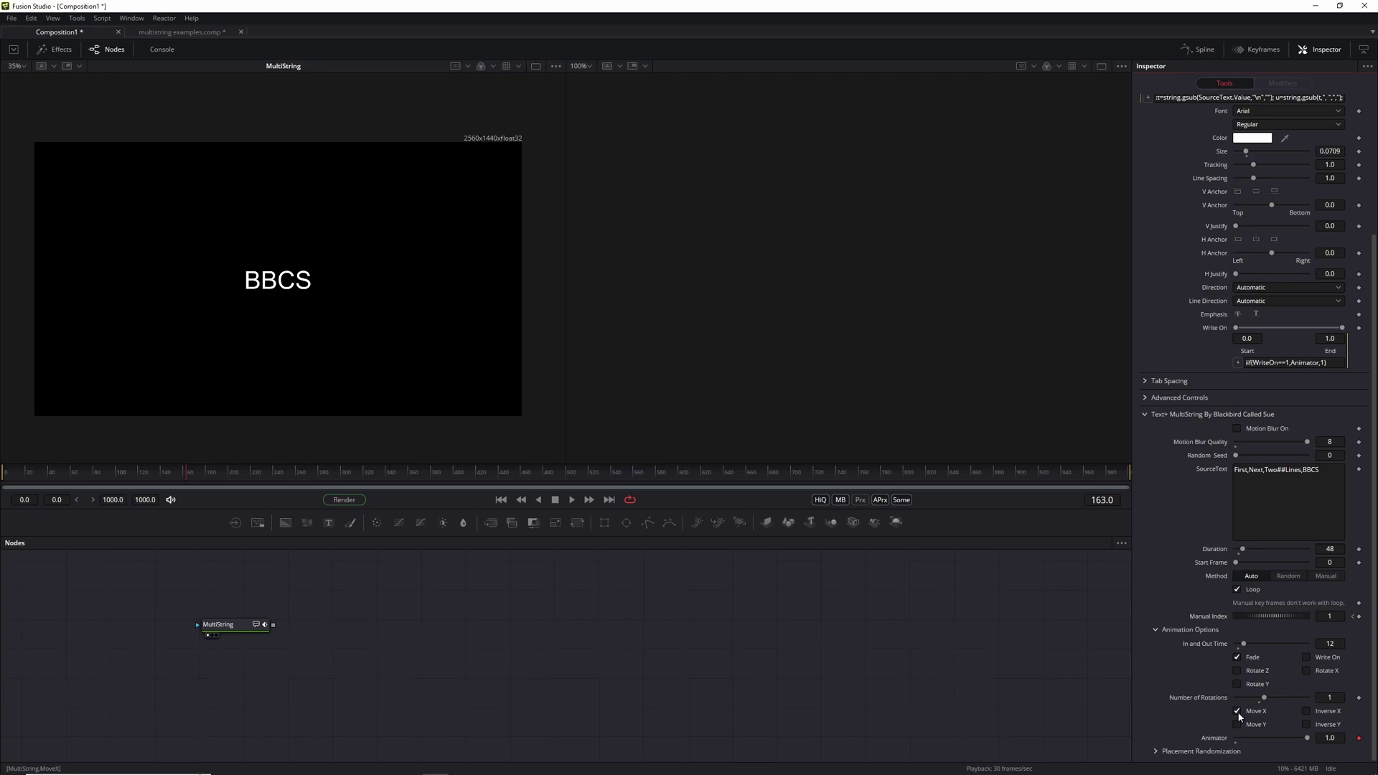
left_click(501, 500)
key("space")
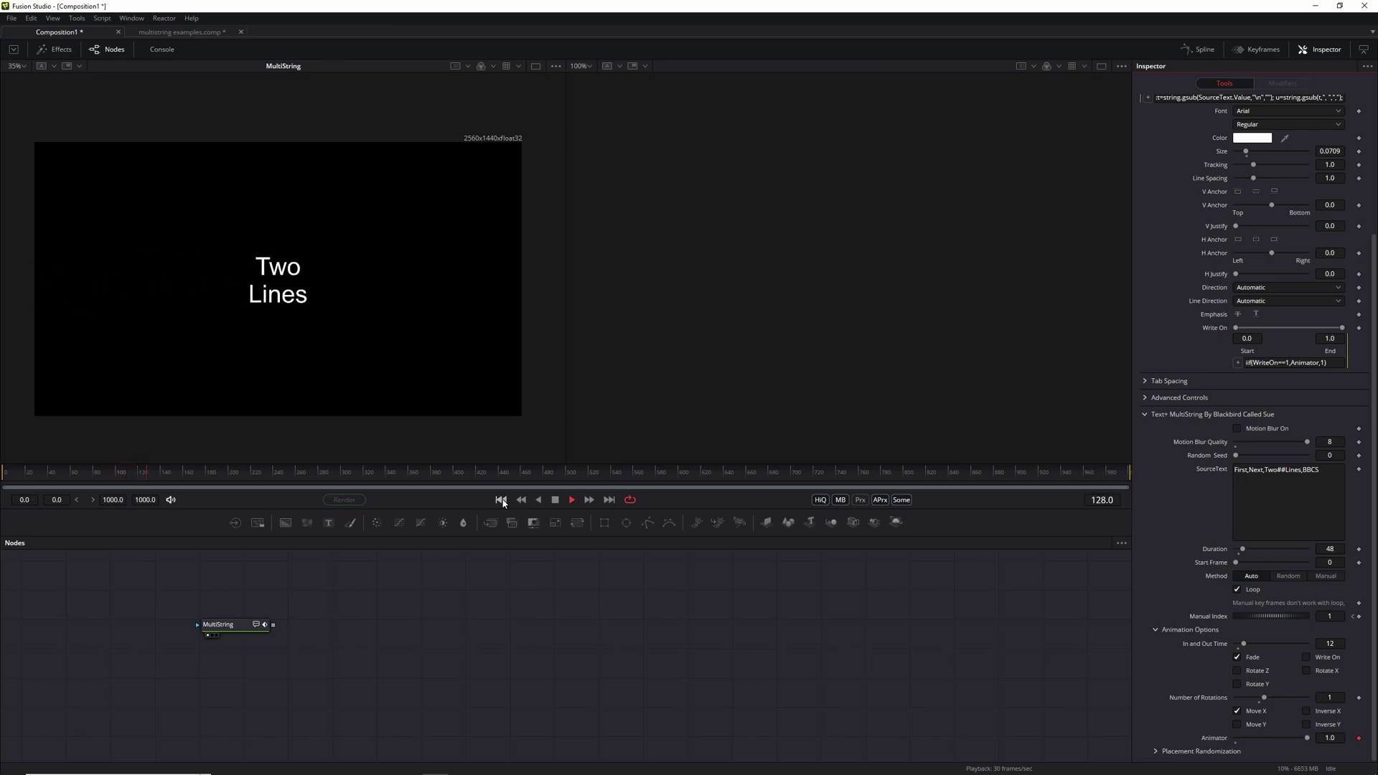
key("space")
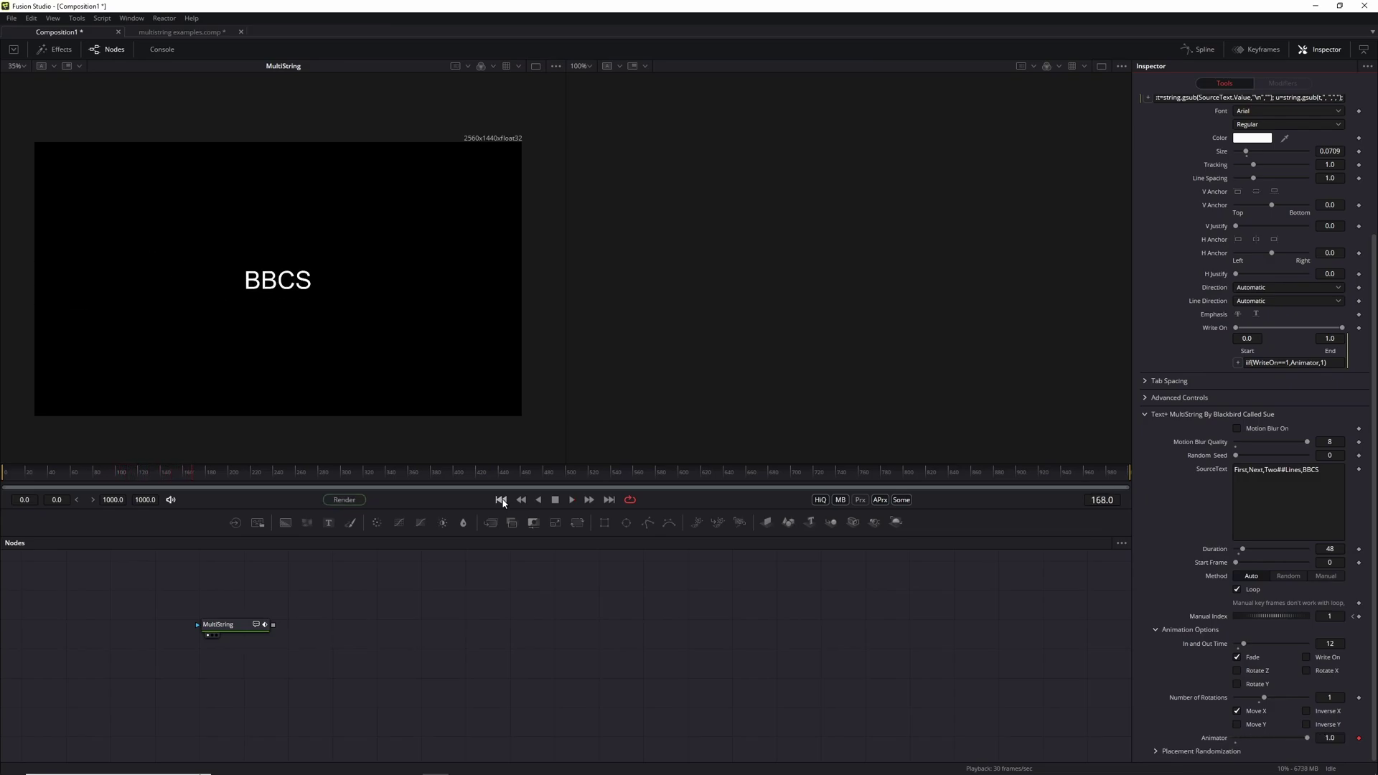
key("space")
key("space")
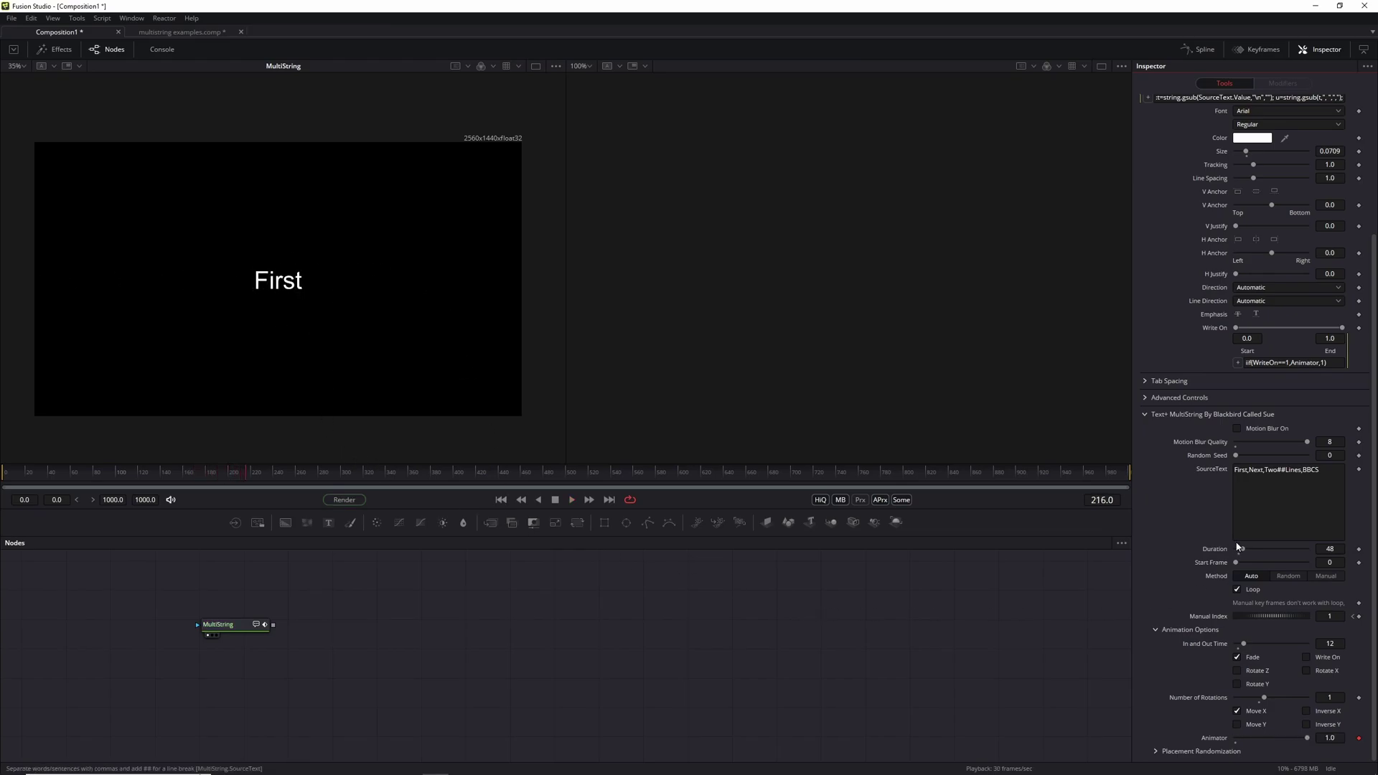
Step: Examine the MultiString node's modifiers, including the Anim Curves easing settings of the Animator
left_click(215, 633)
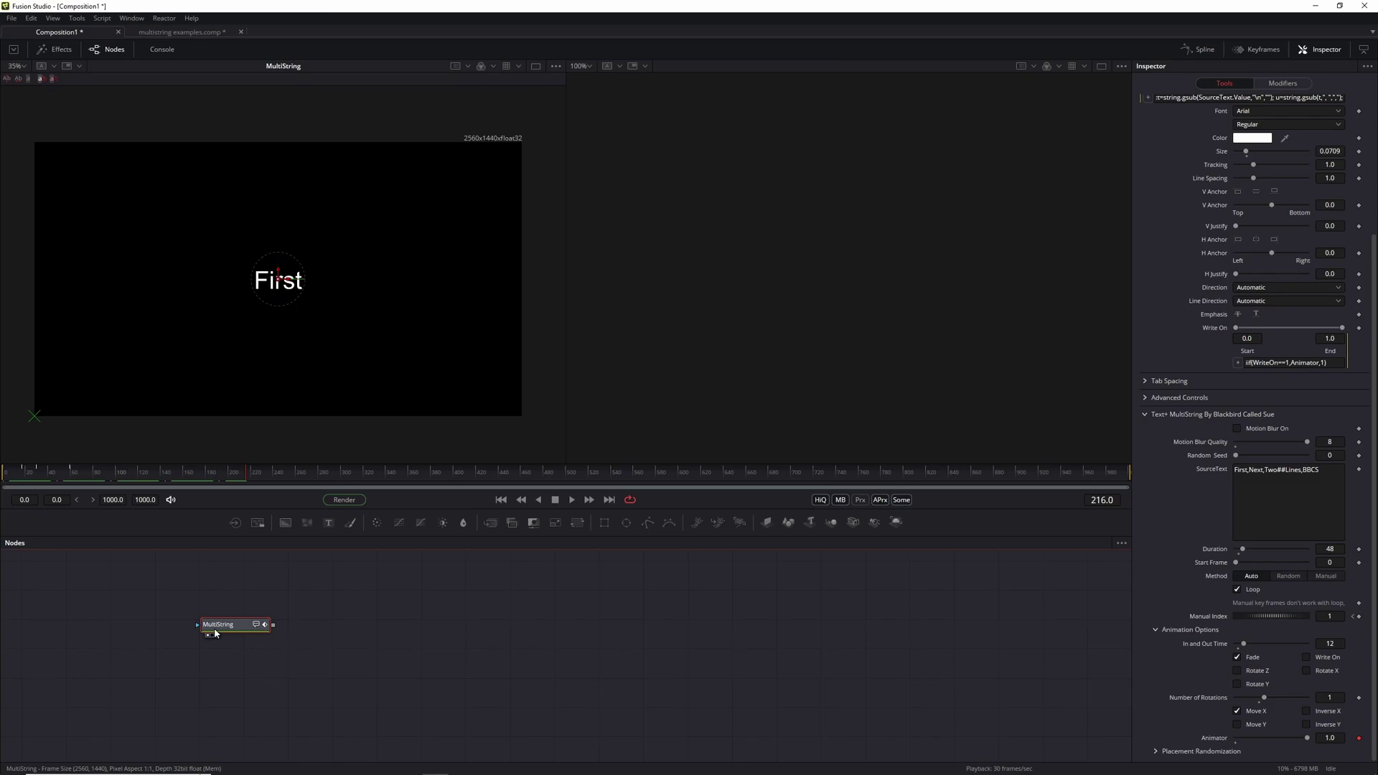
left_click(1282, 84)
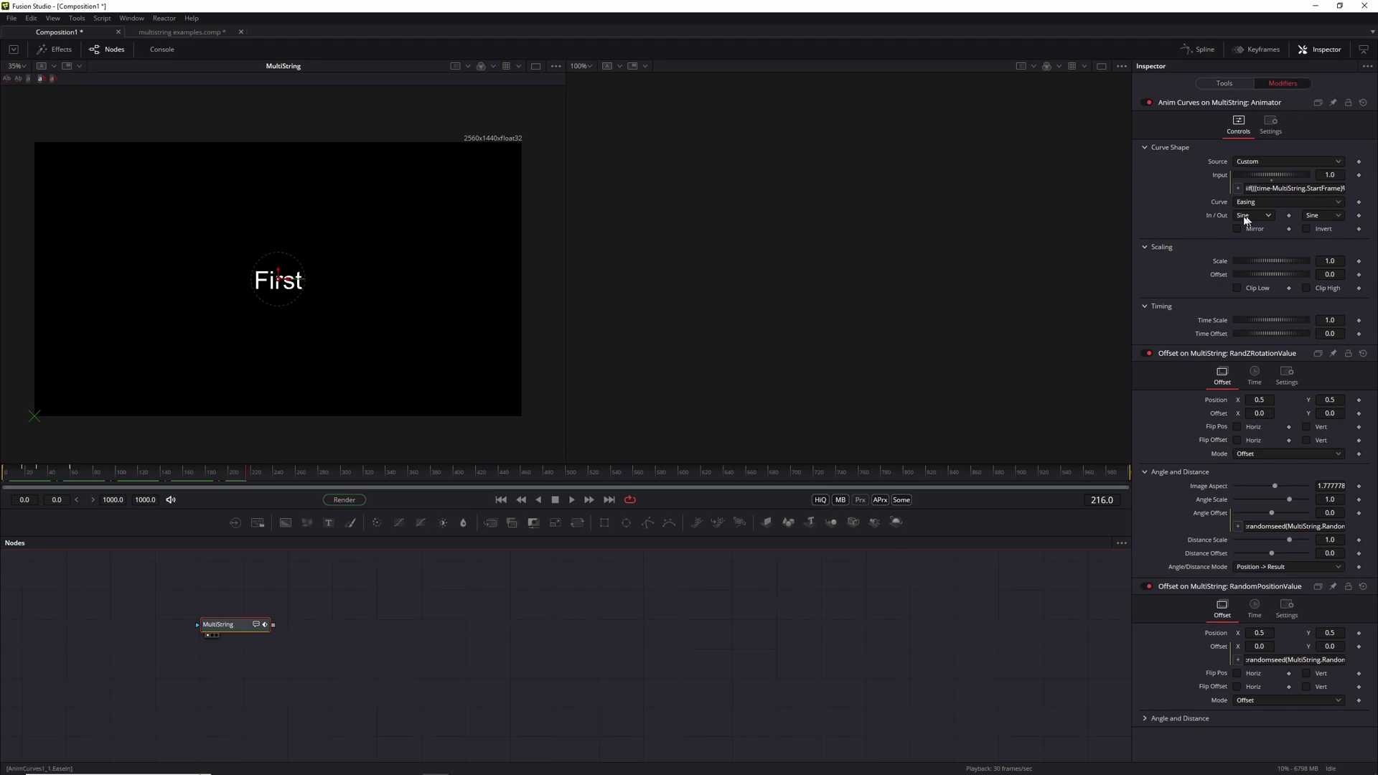
left_click(1235, 81)
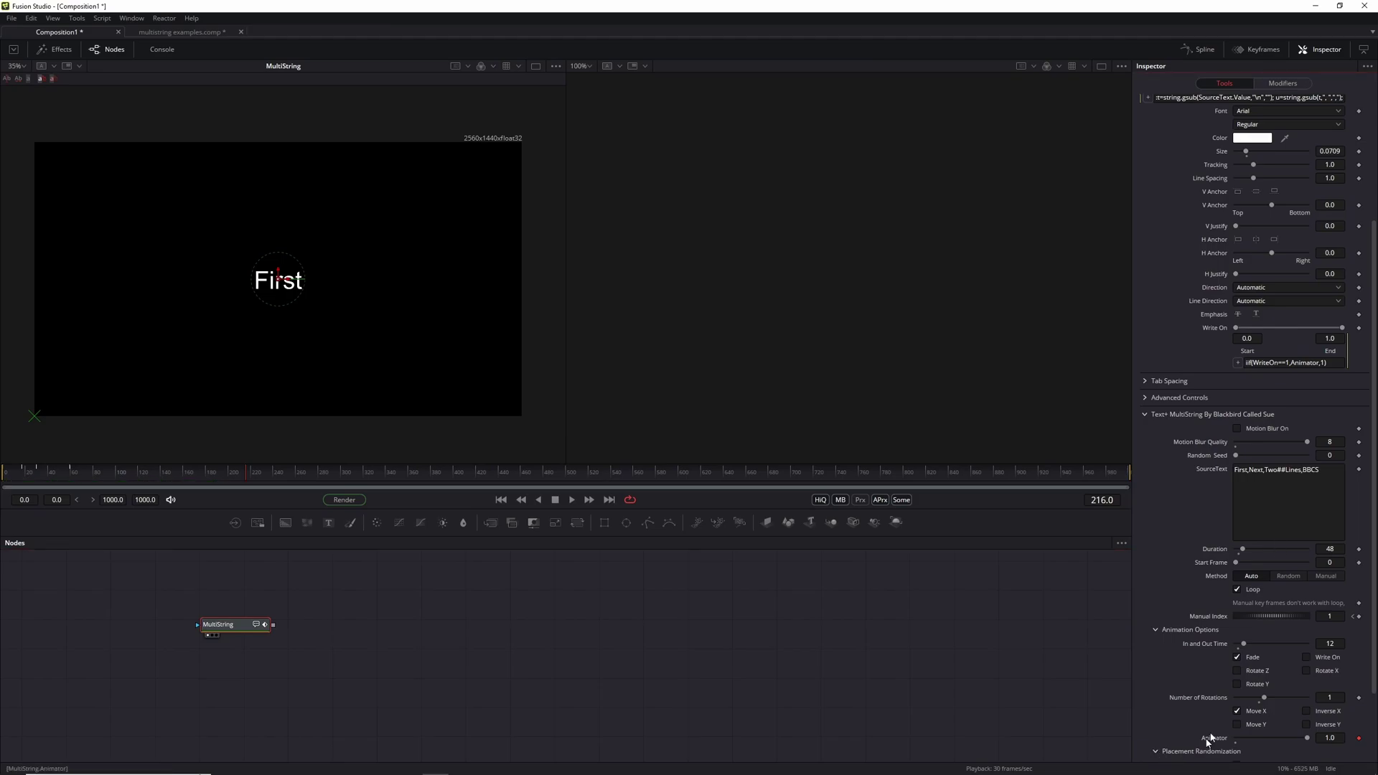
Step: Enable Random Offset Position in the placement randomization options and play the animation from the first frame
left_click(1157, 752)
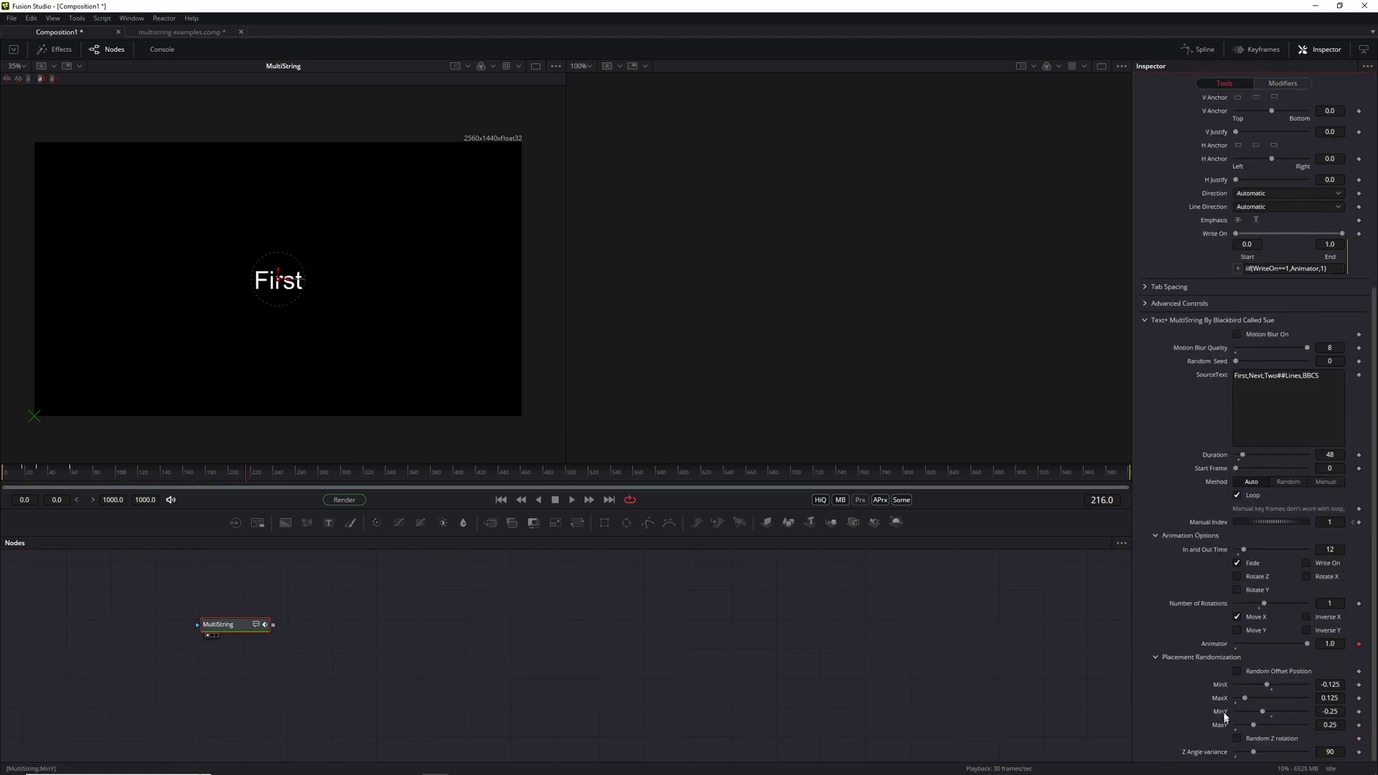
left_click(1238, 671)
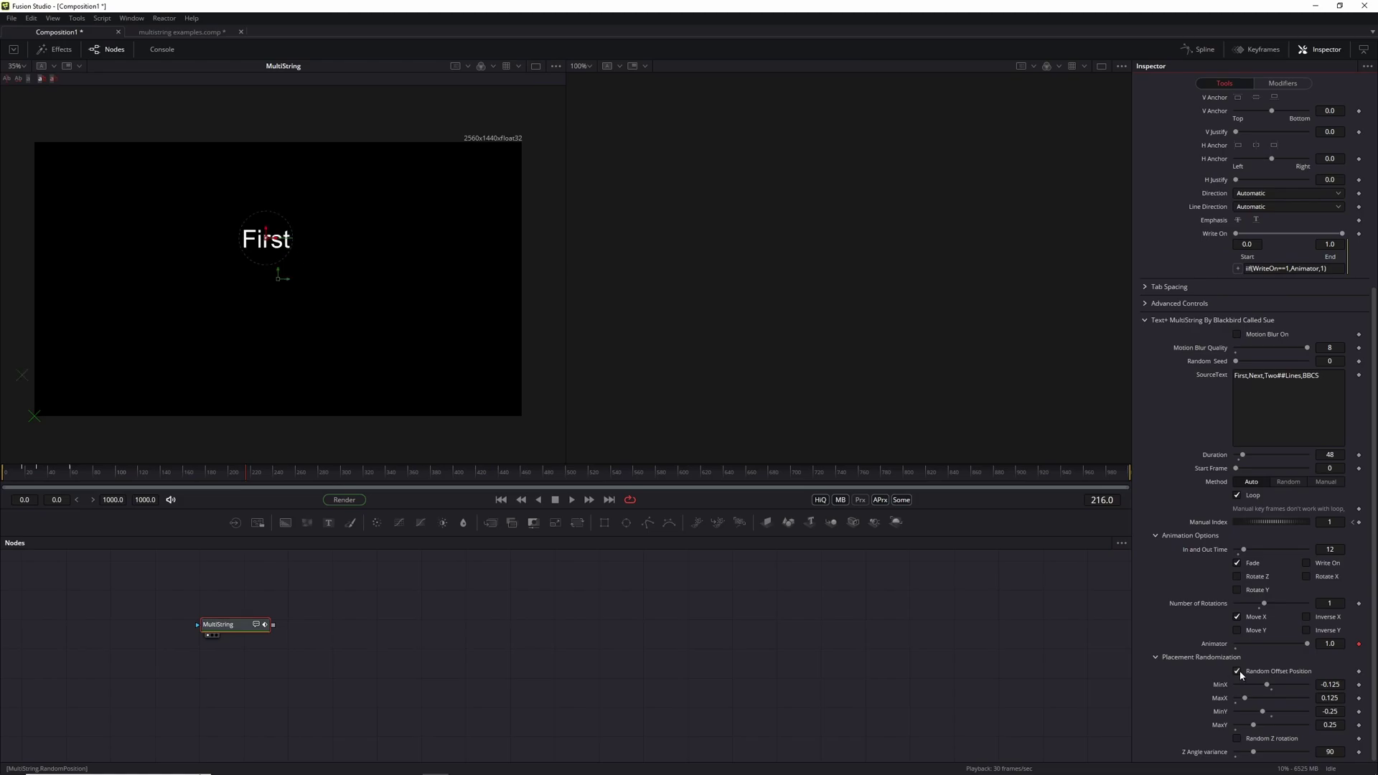
left_click(501, 500)
left_click(572, 499)
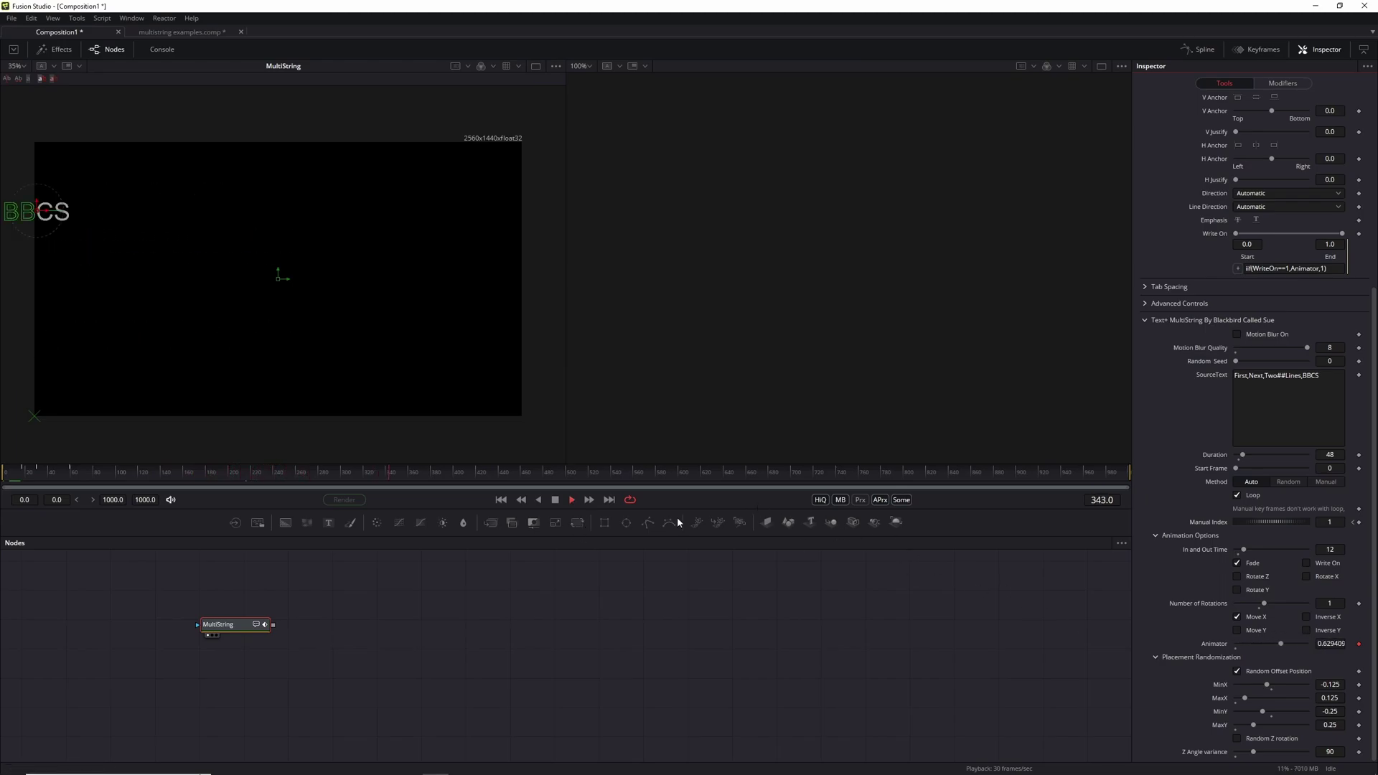
key("space")
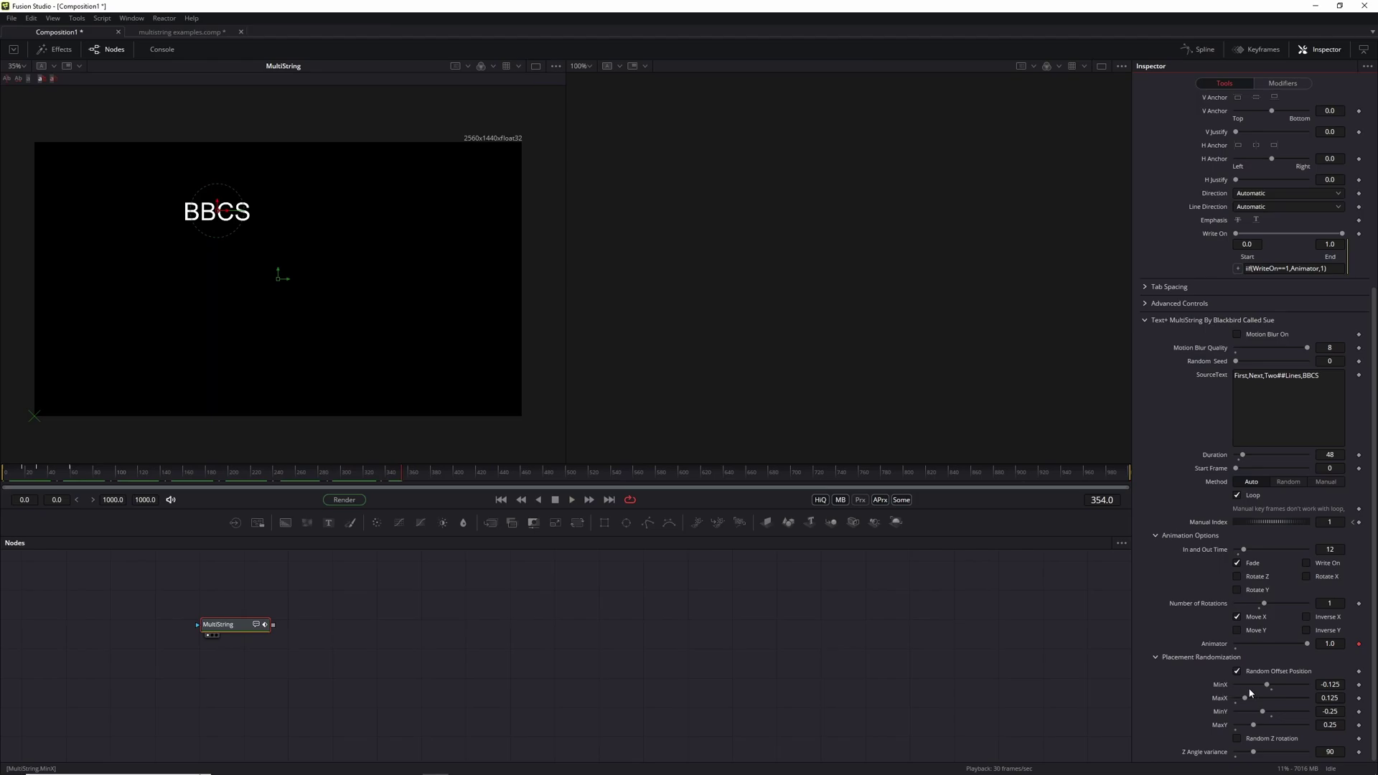
Step: Enable Random Z rotation and play the animation to preview the tilted text
left_click(1238, 739)
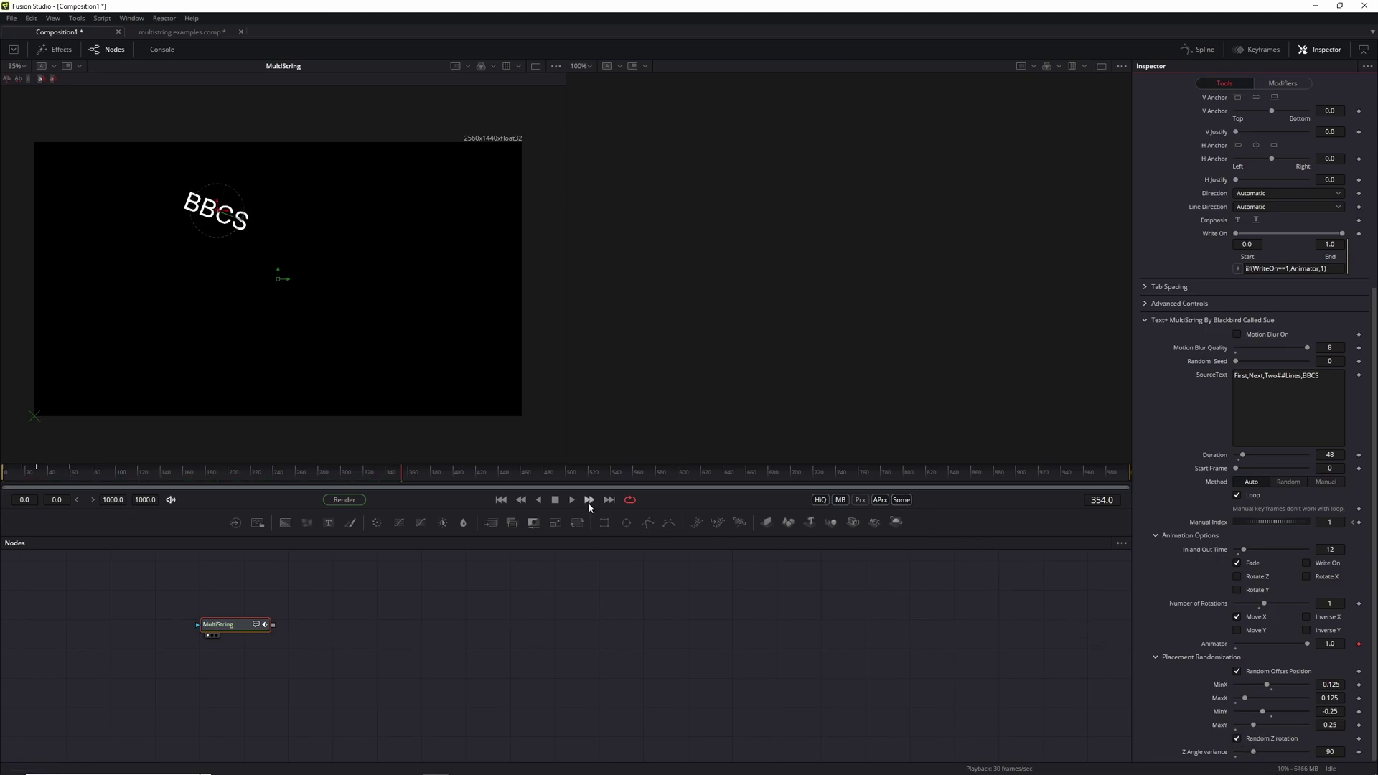
left_click(573, 501)
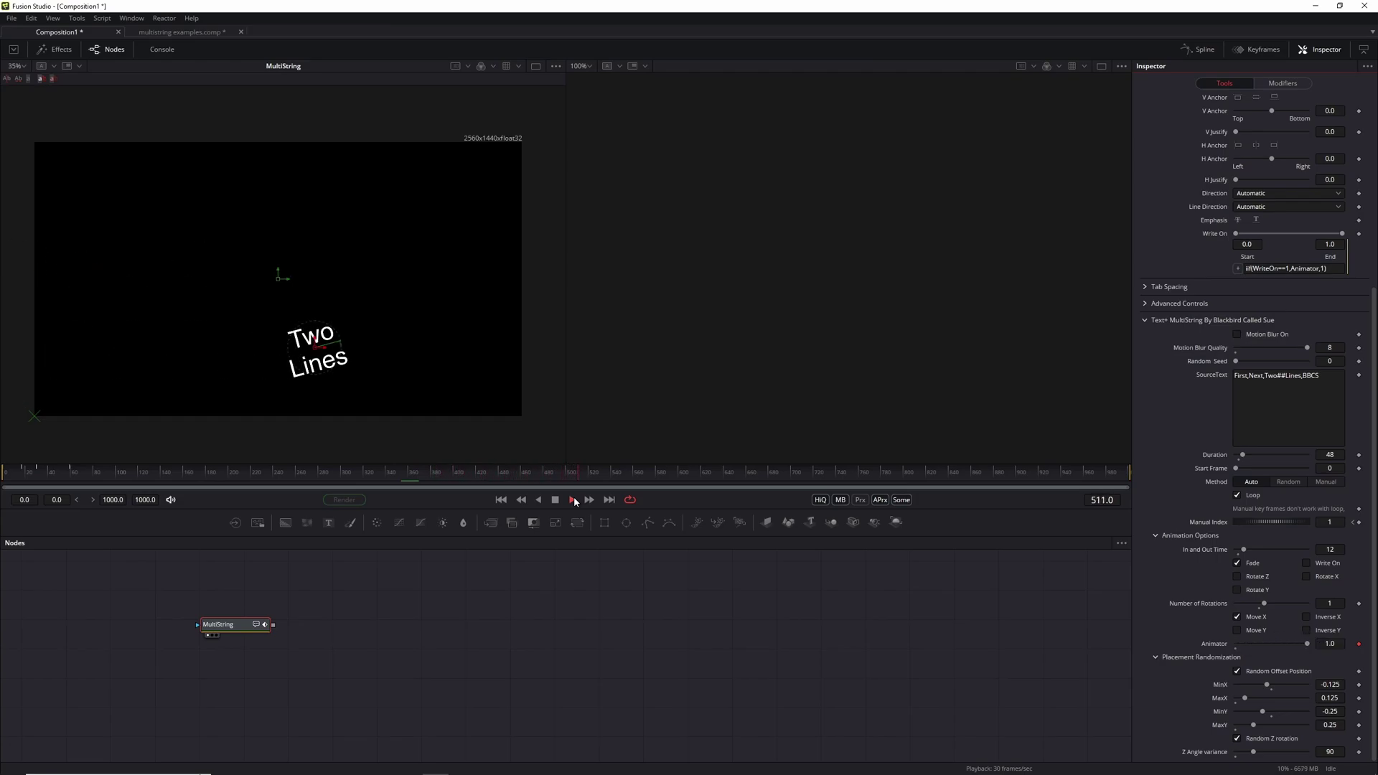
left_click(574, 501)
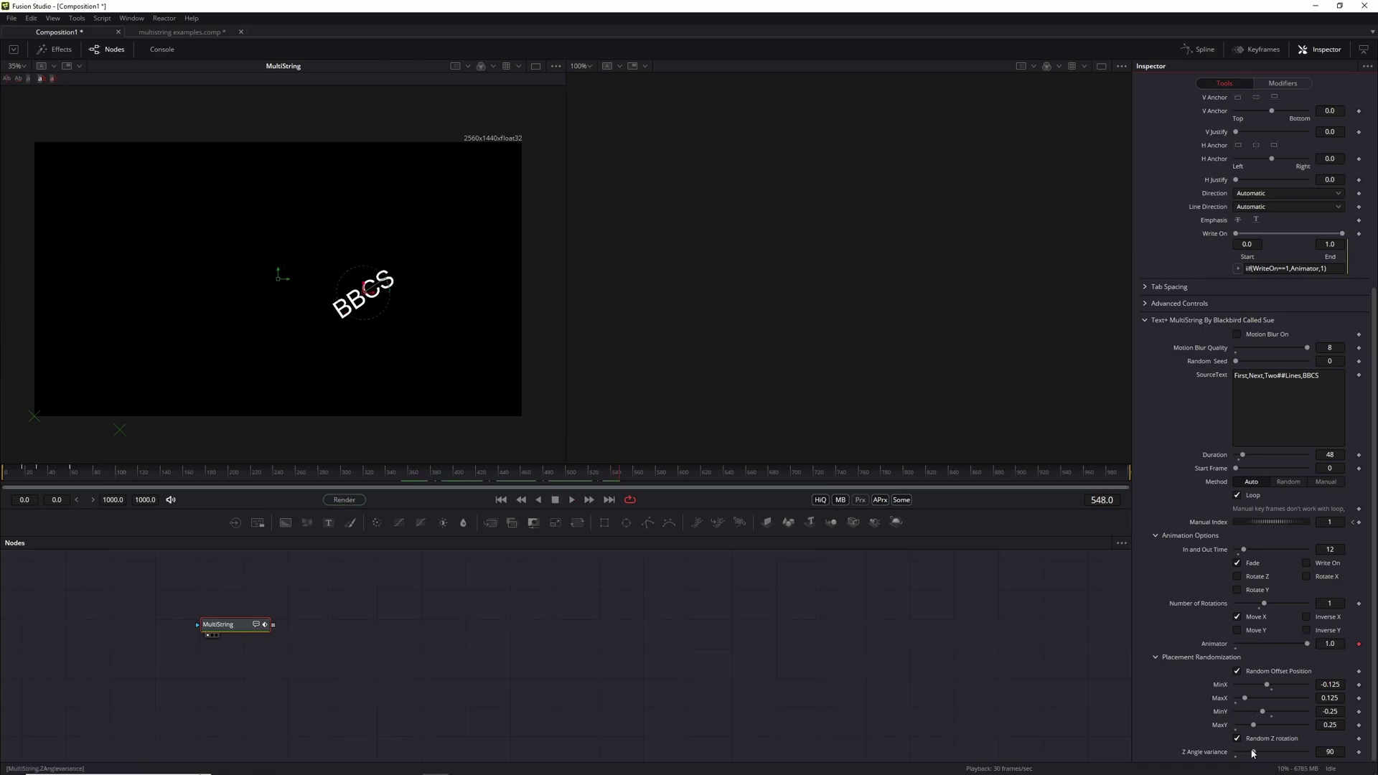
Step: Set the Z Angle variance to 360 and play the animation from the first frame
left_click_drag(1253, 754, 1322, 757)
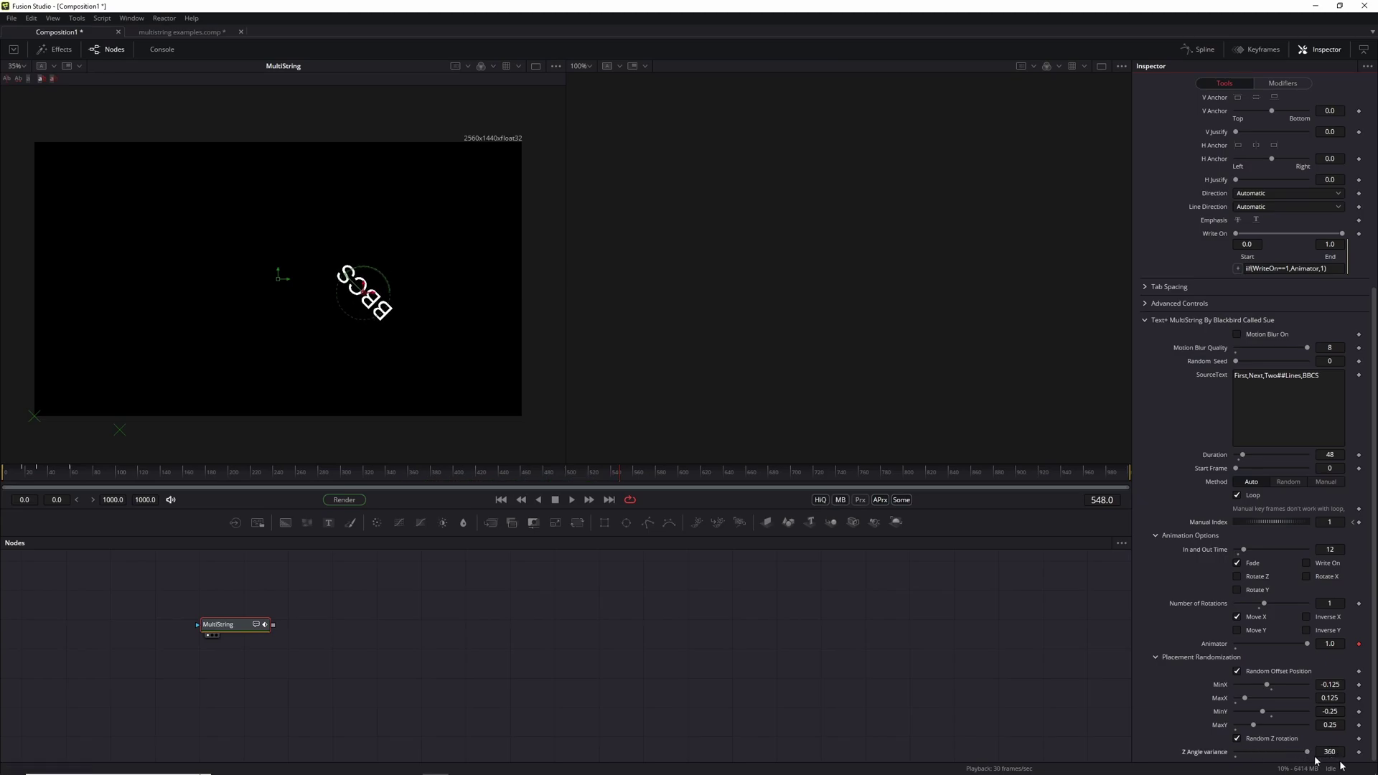
left_click(501, 500)
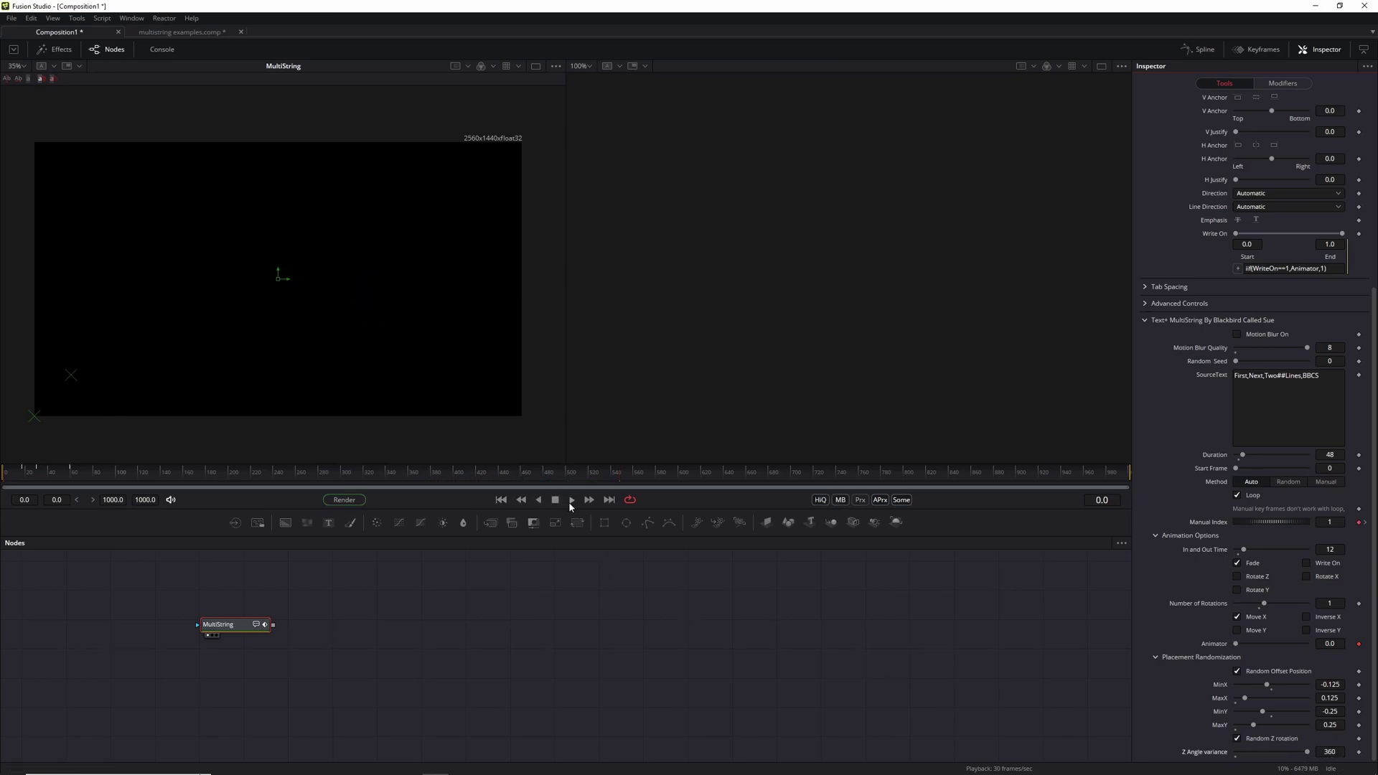
left_click(571, 502)
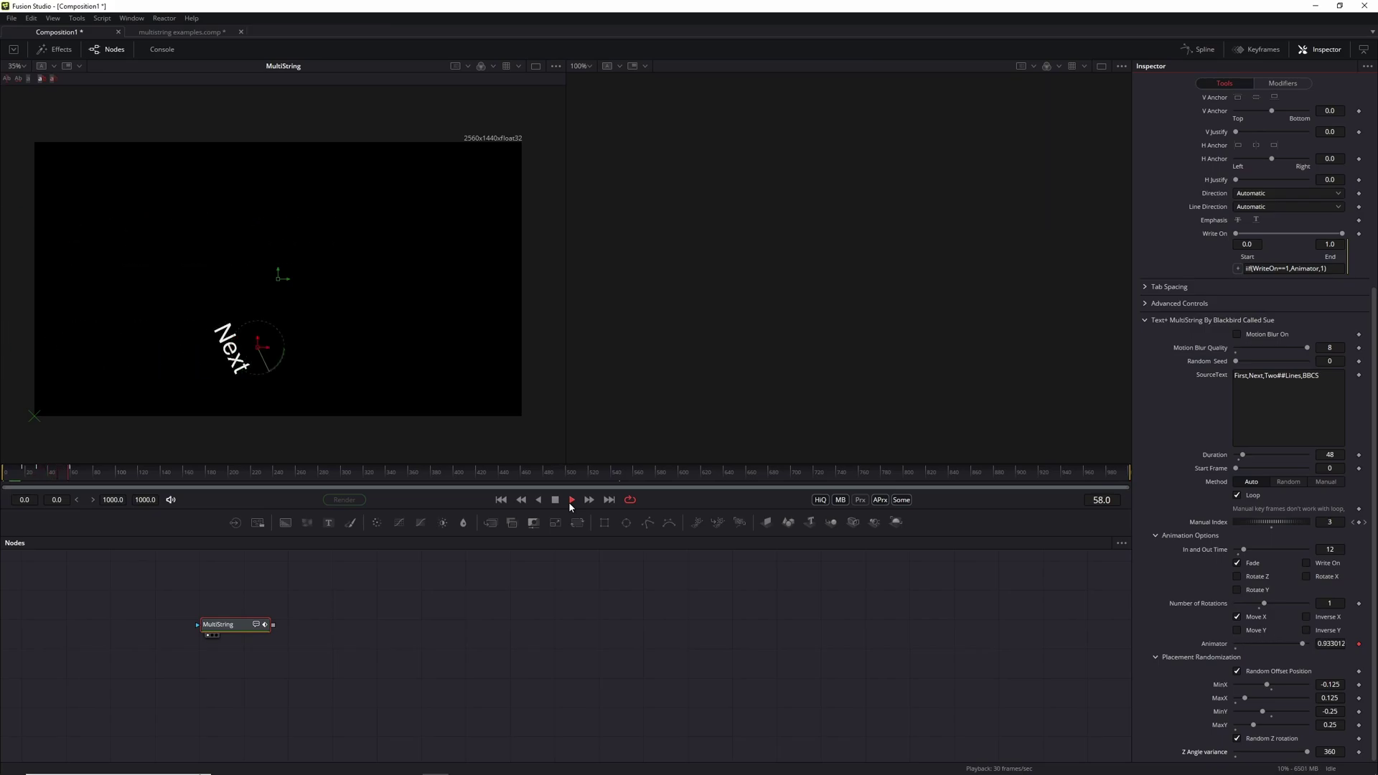
left_click(570, 502)
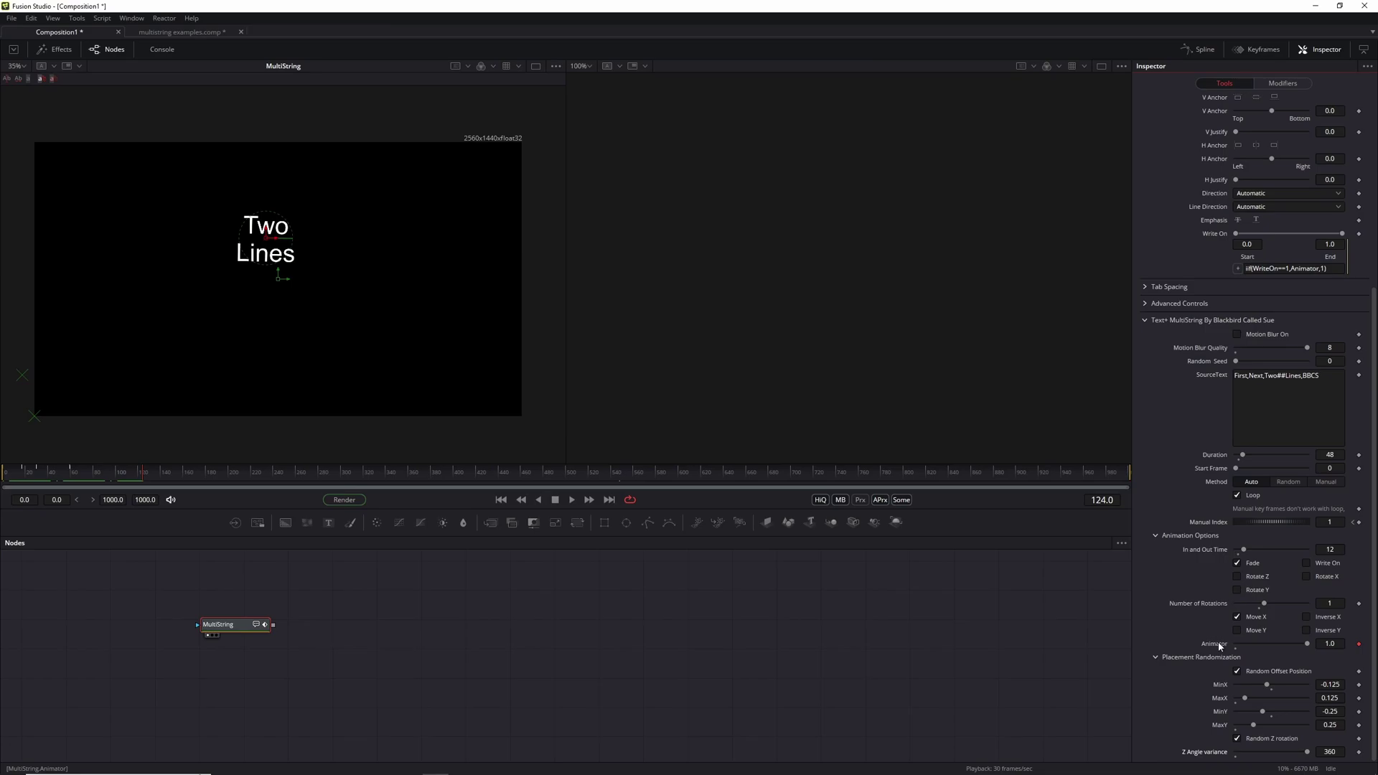
Step: Replace the MultiString node with a newly added MultiString tool and show it in the viewer
left_click(501, 500)
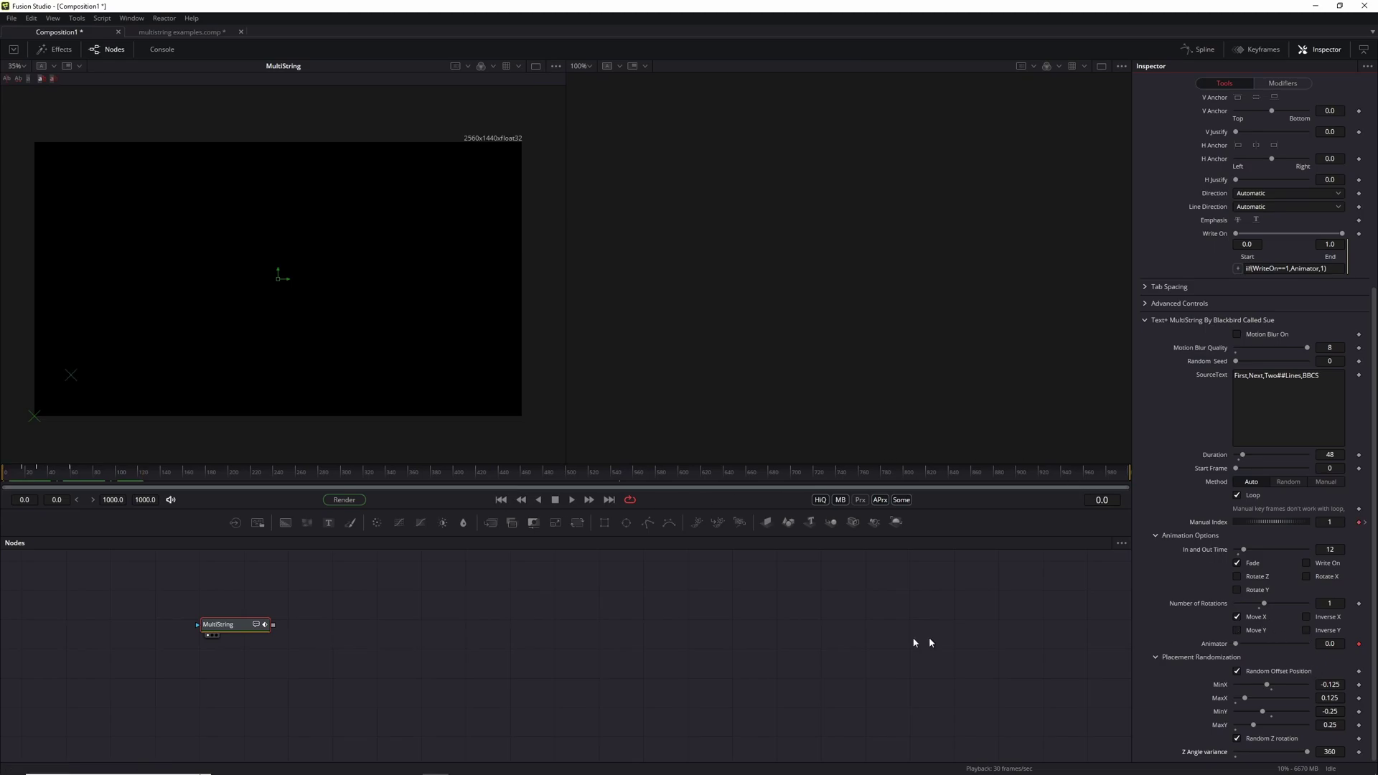
key("Delete")
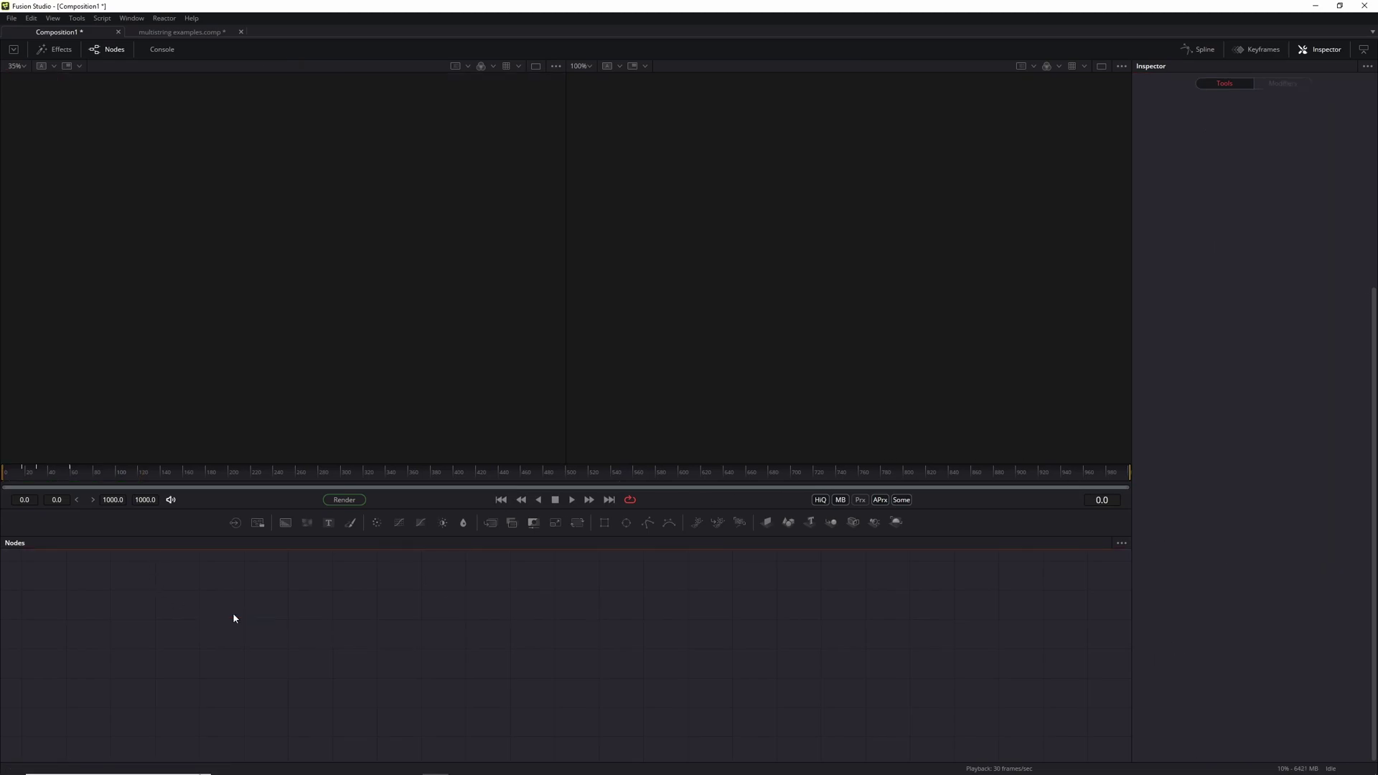
key("ctrl+space")
type("mult")
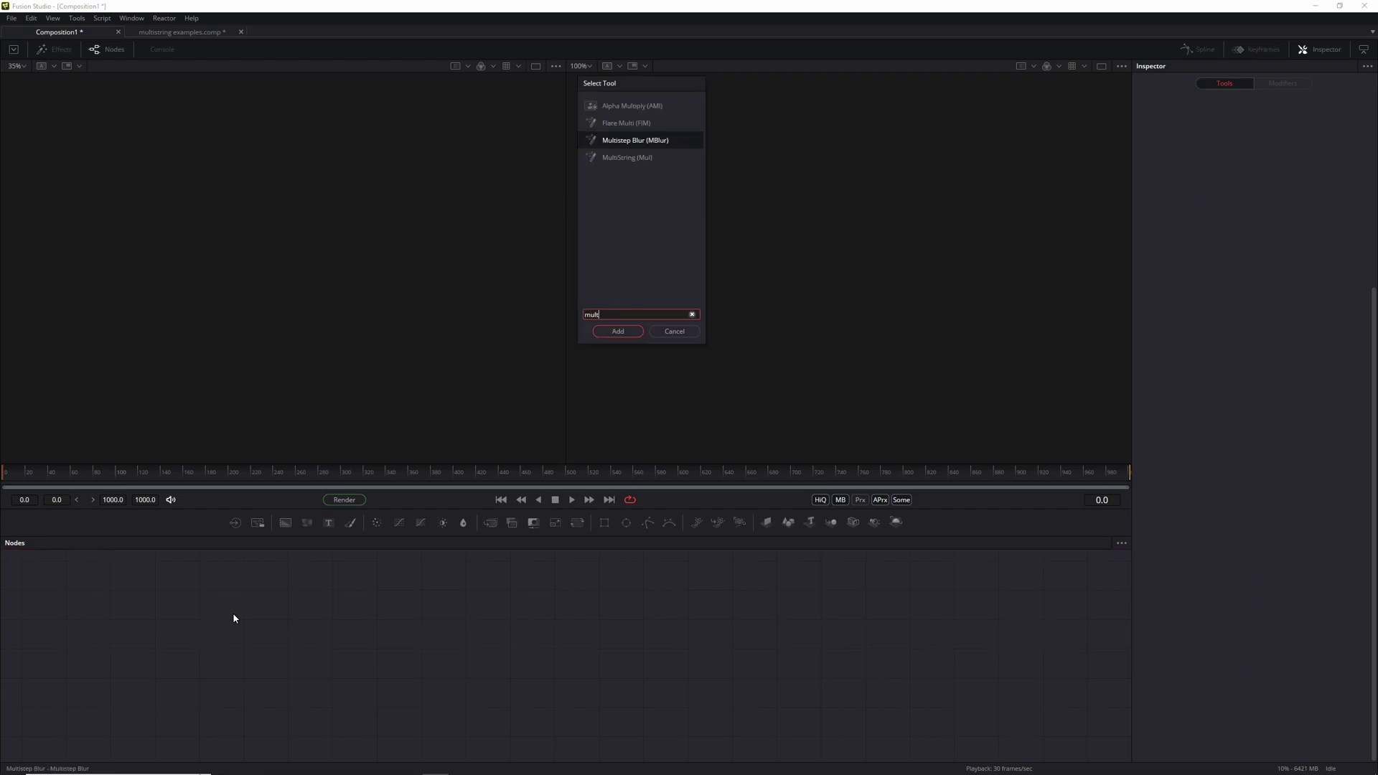
type("istring")
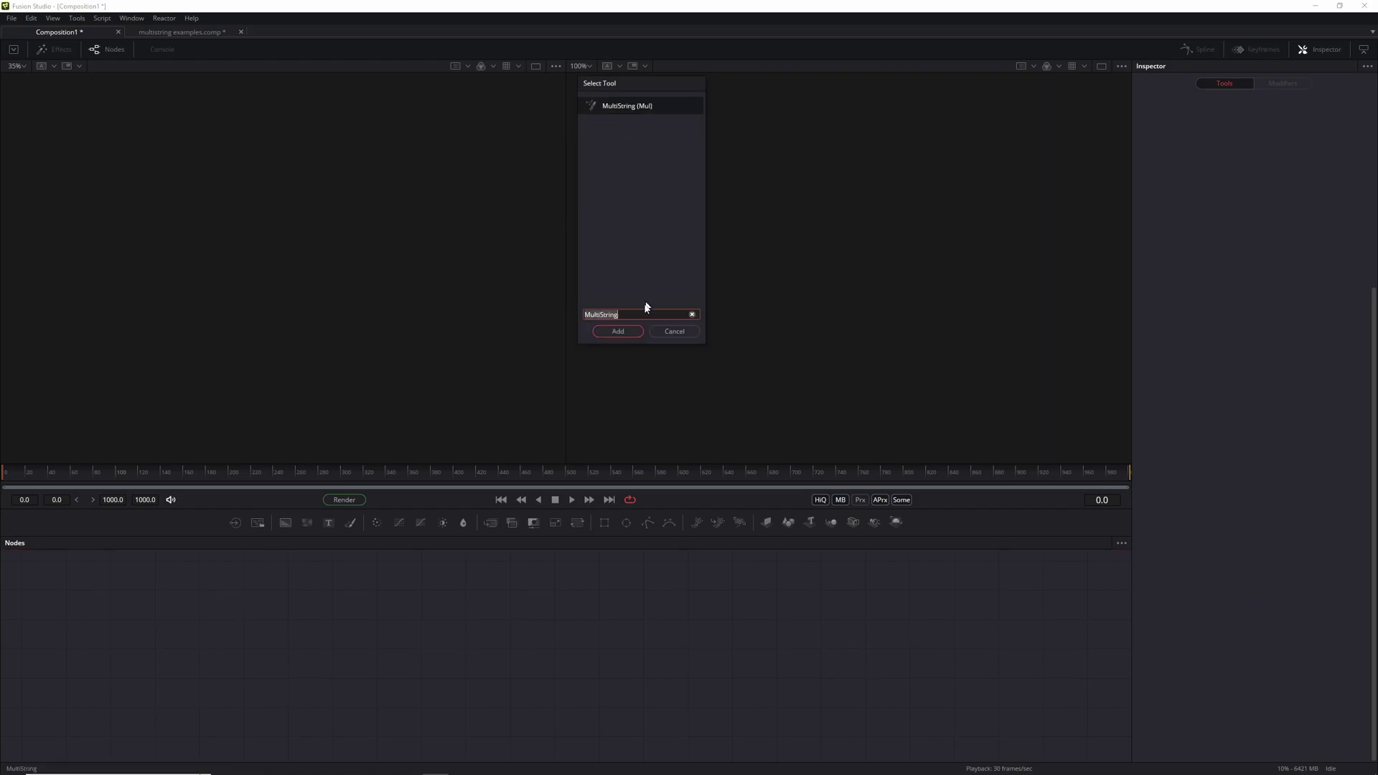
left_click(617, 331)
left_click_drag(224, 623, 285, 346)
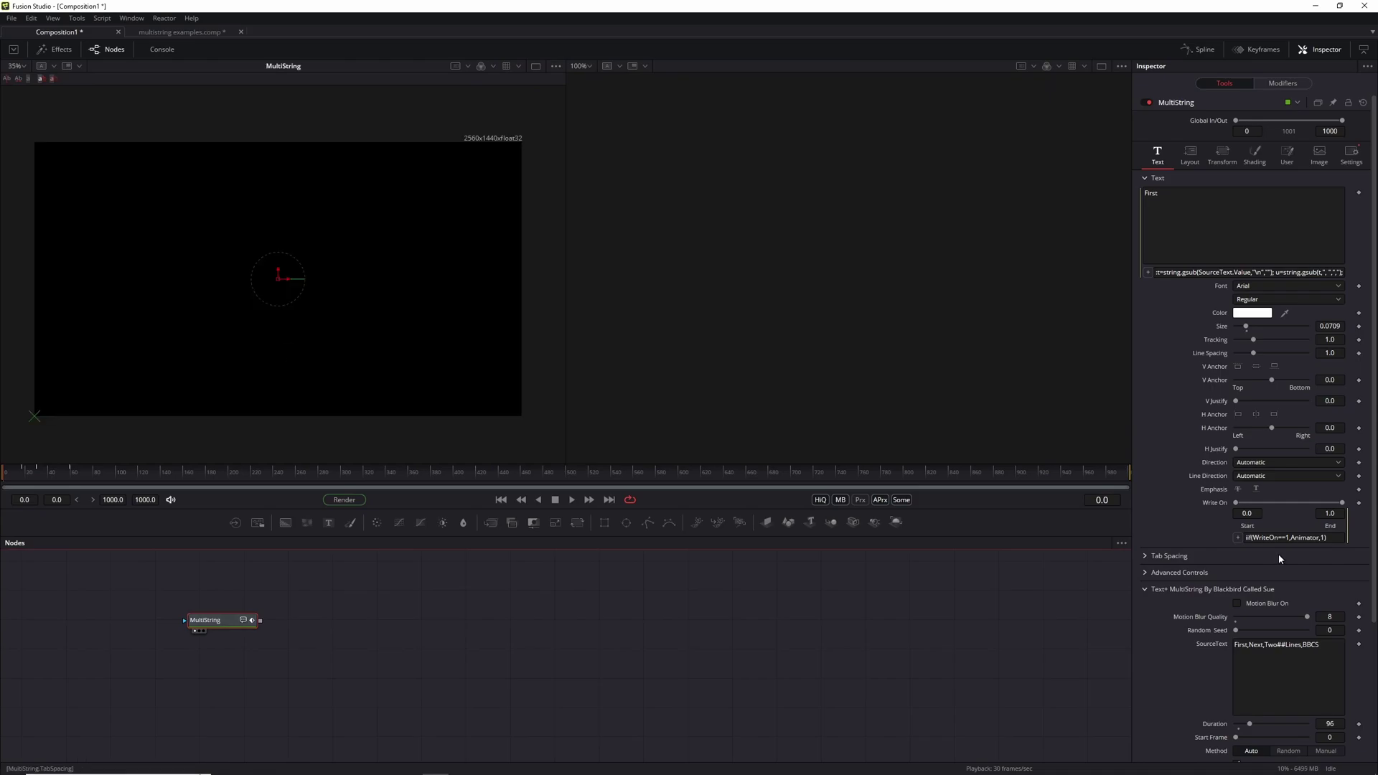
Step: Play the new MultiString's default animation, return to the first frame and look over its animation options
key("space")
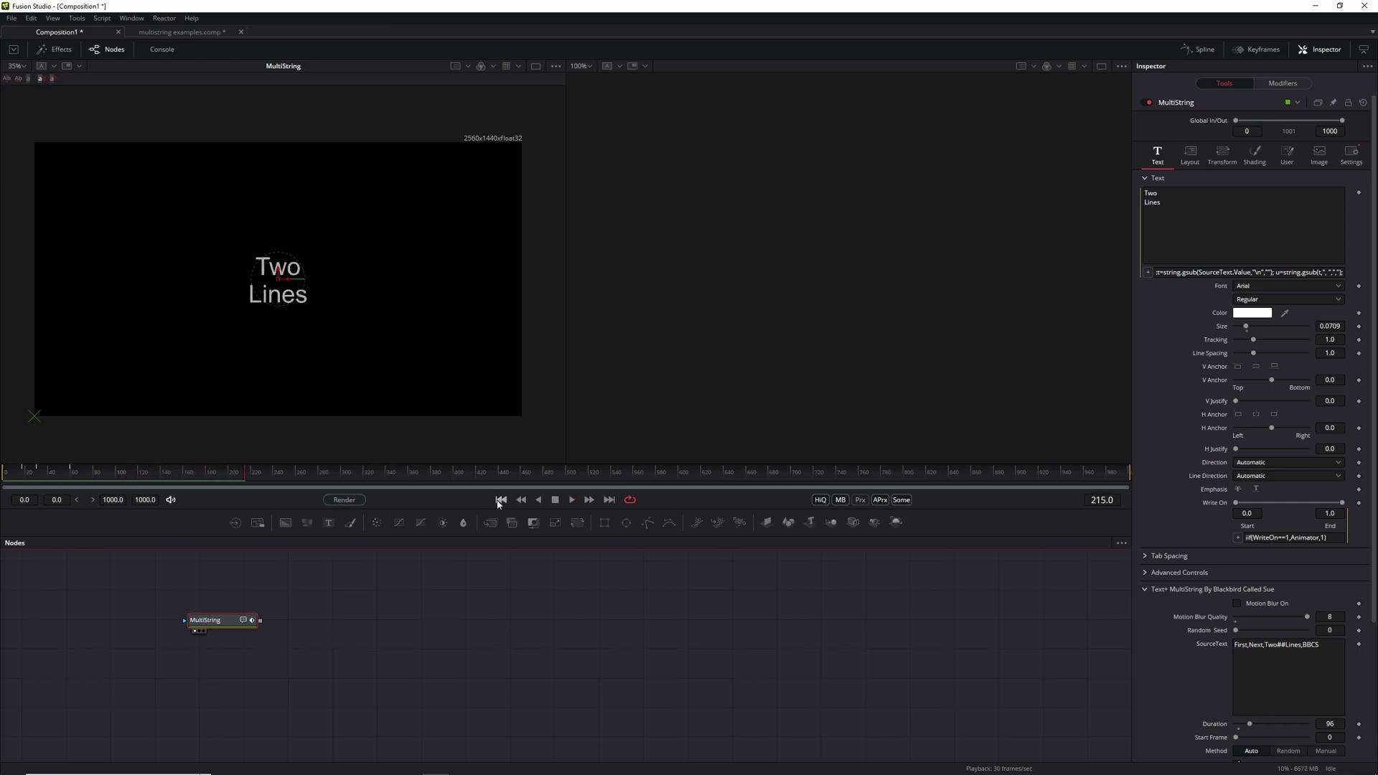
left_click(501, 500)
scroll(1262, 605, "down", 3)
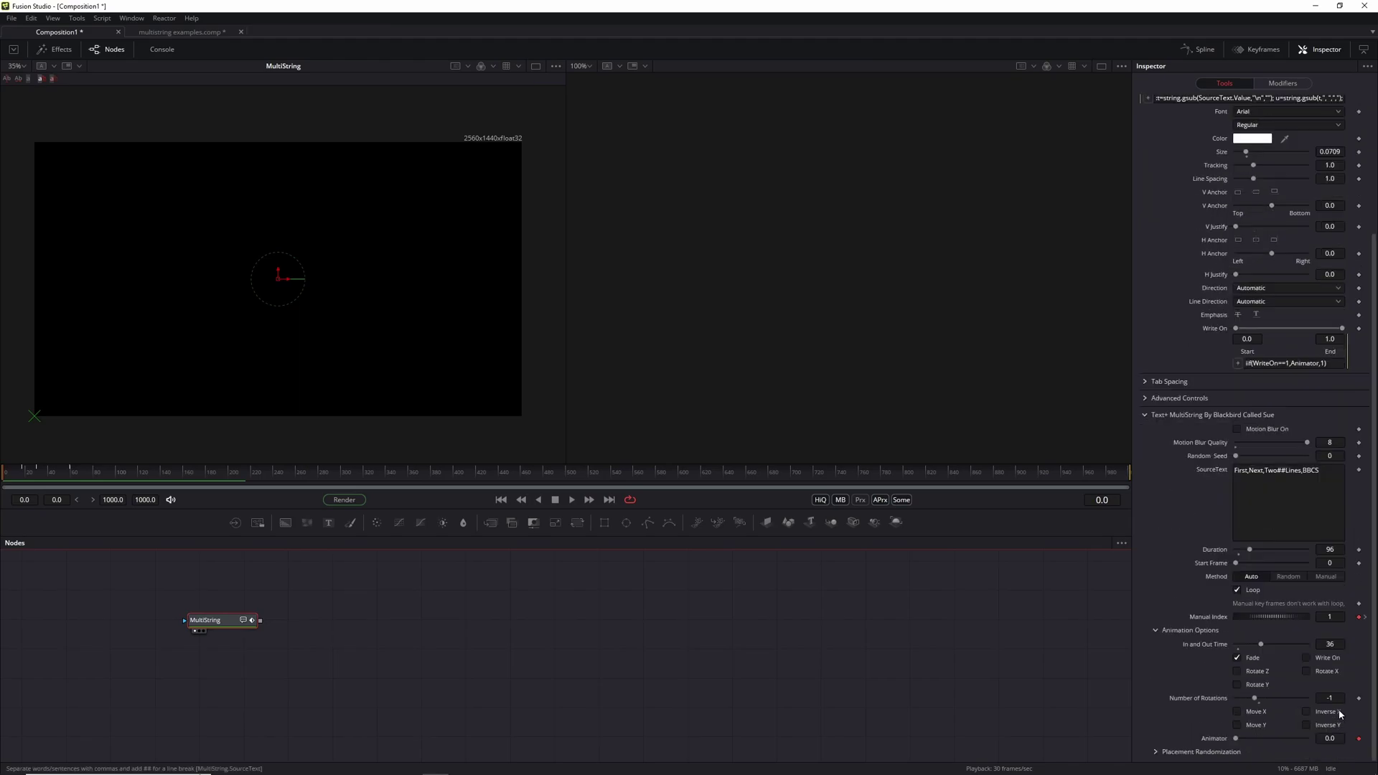
Step: Add the expression 0.0709*Animator to the text Size and play the animation to preview the scaling
scroll(1278, 670, "up", 3)
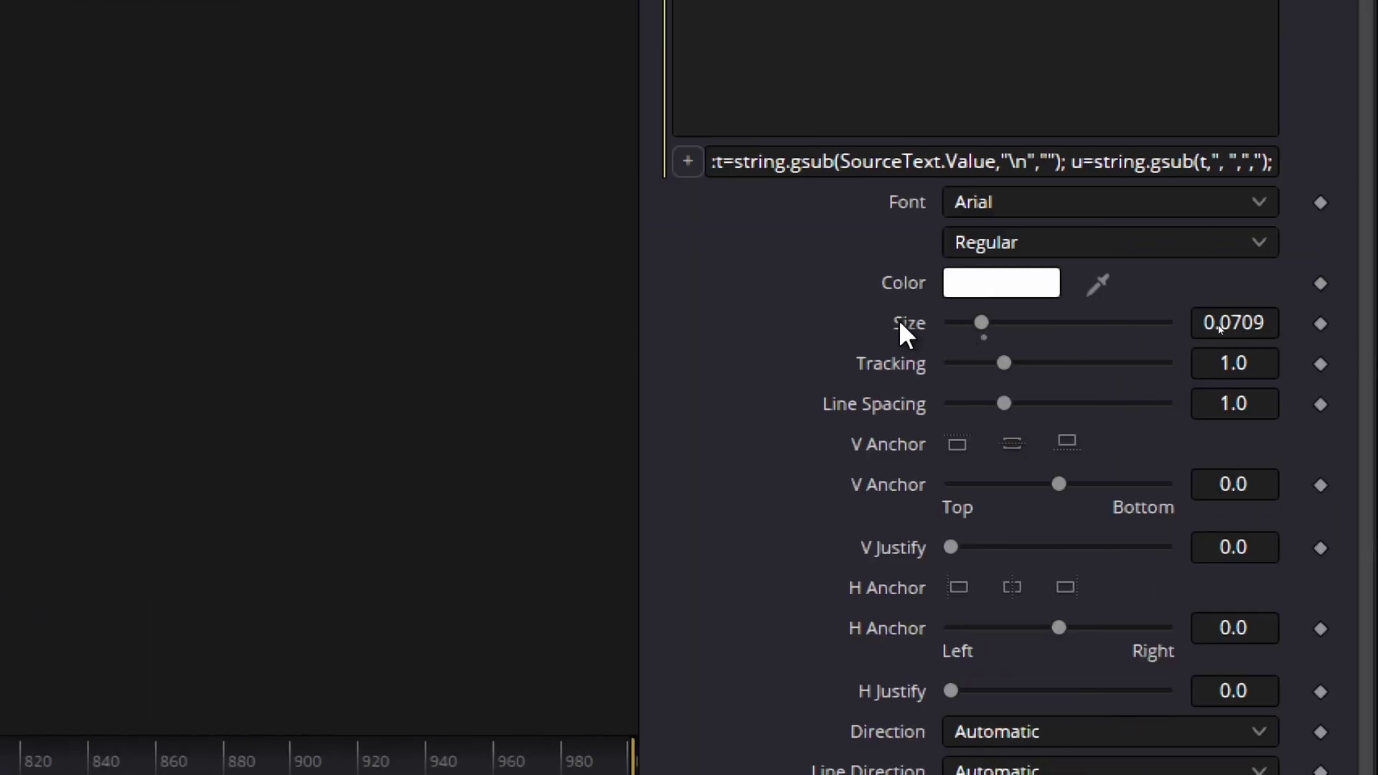
right_click(900, 323)
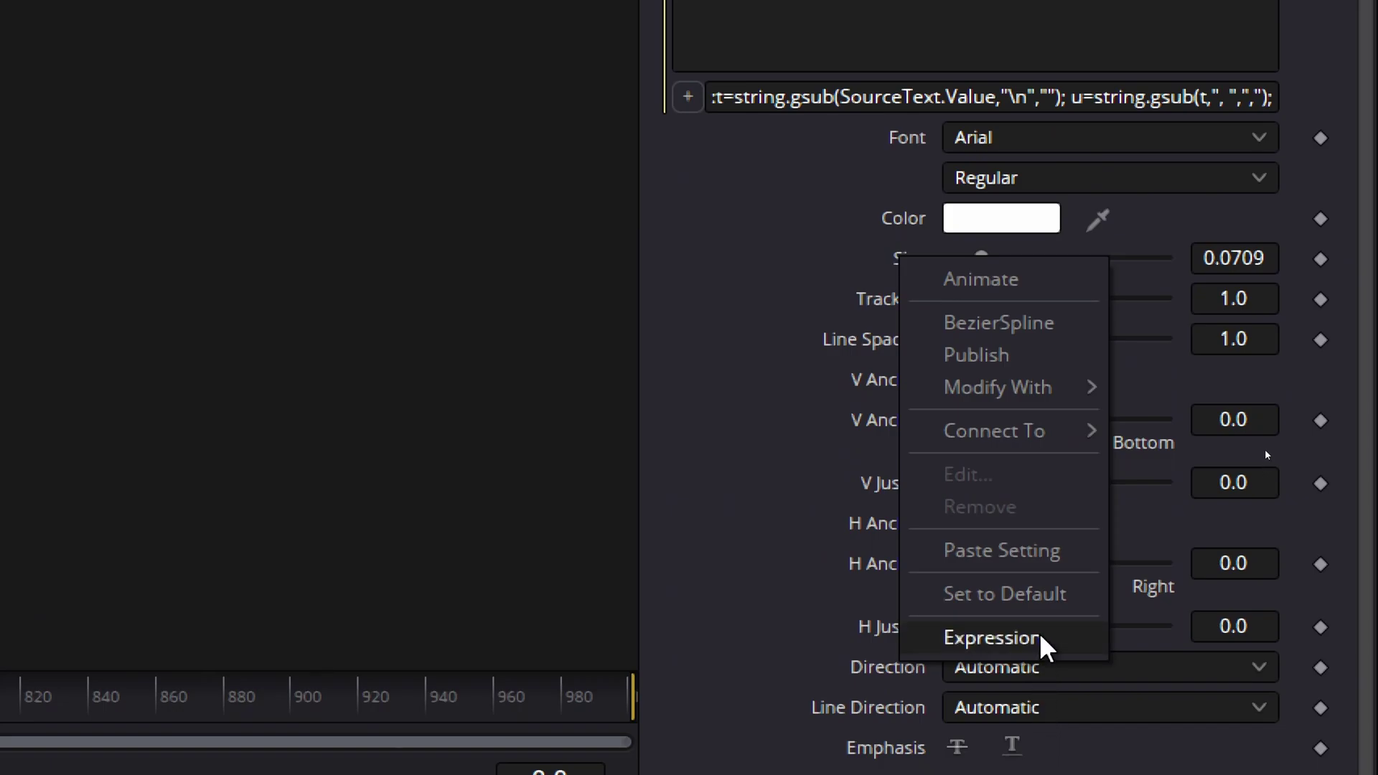
left_click(1041, 641)
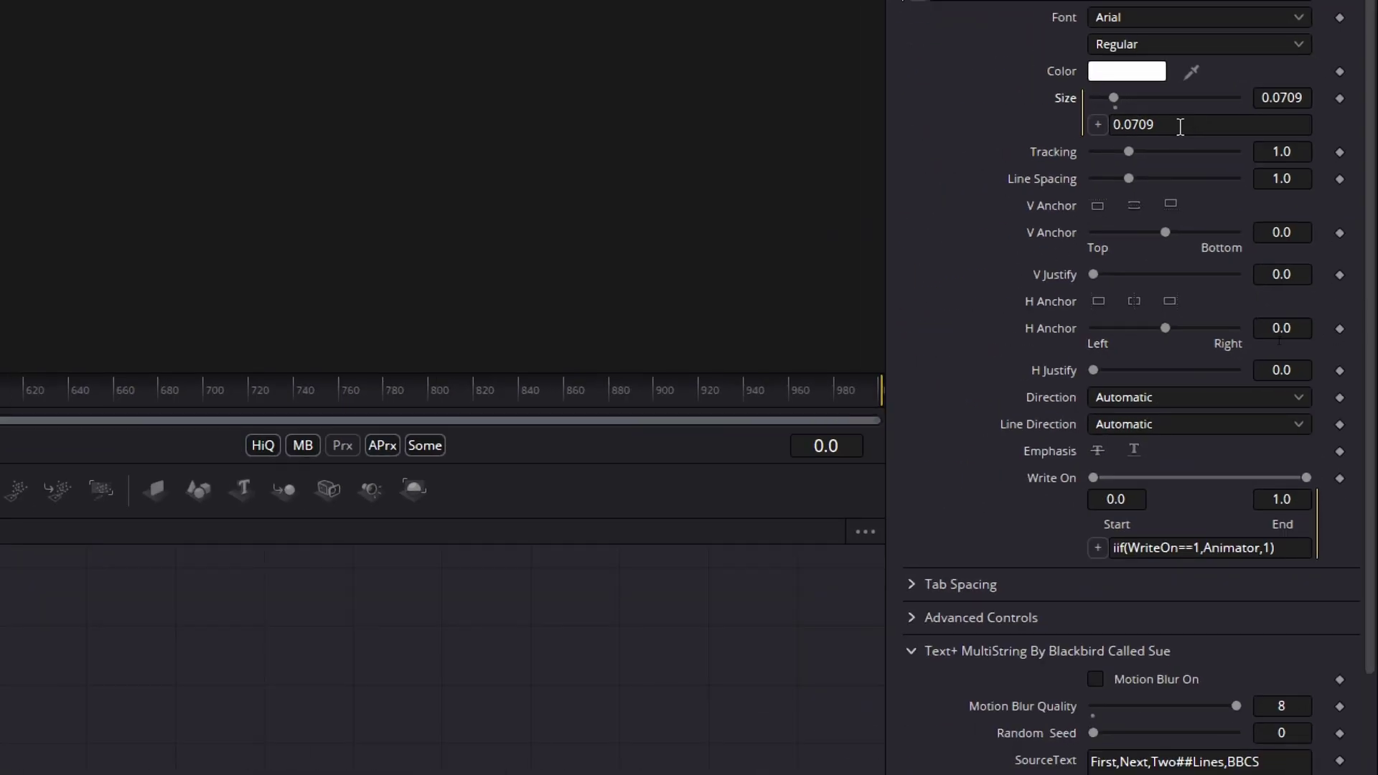
left_click(1180, 126)
left_click(1180, 126)
type("*Anim")
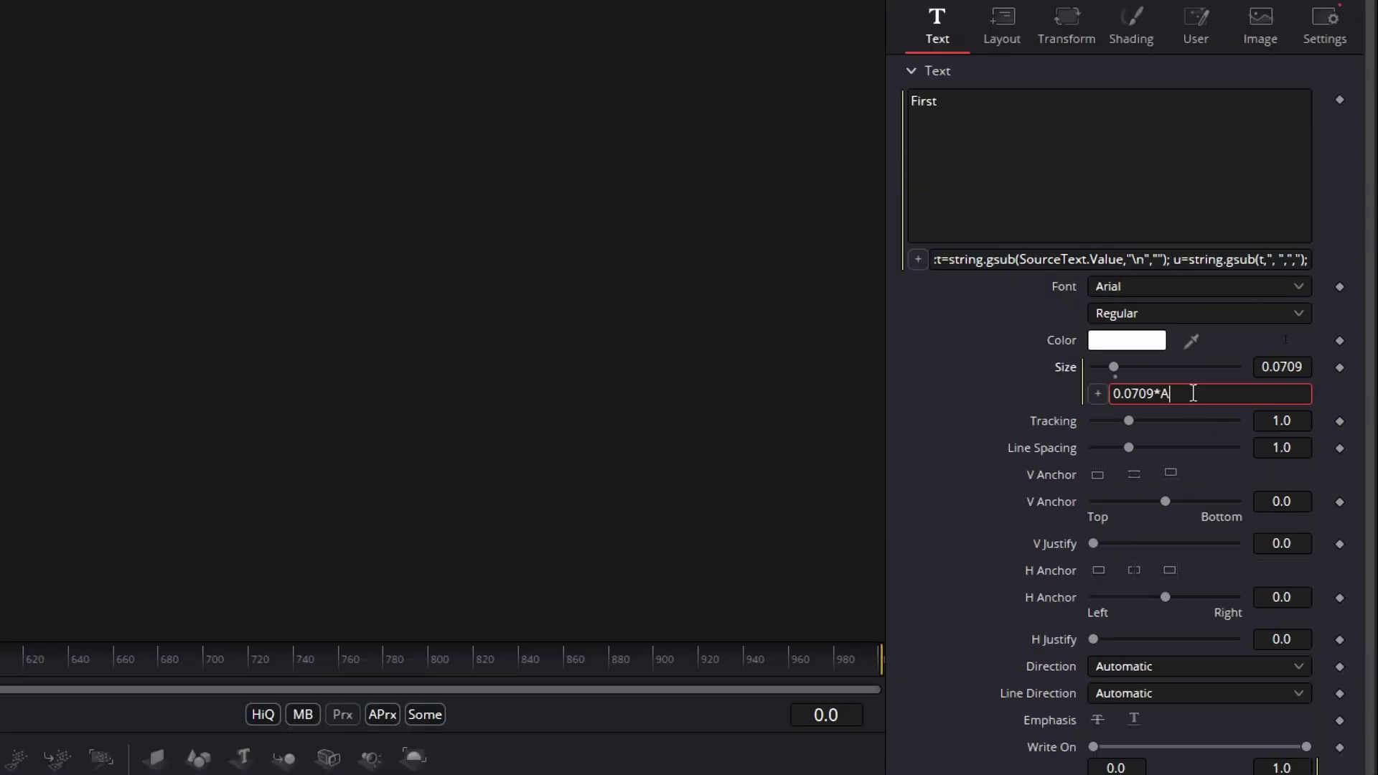
type("ator")
key("Return")
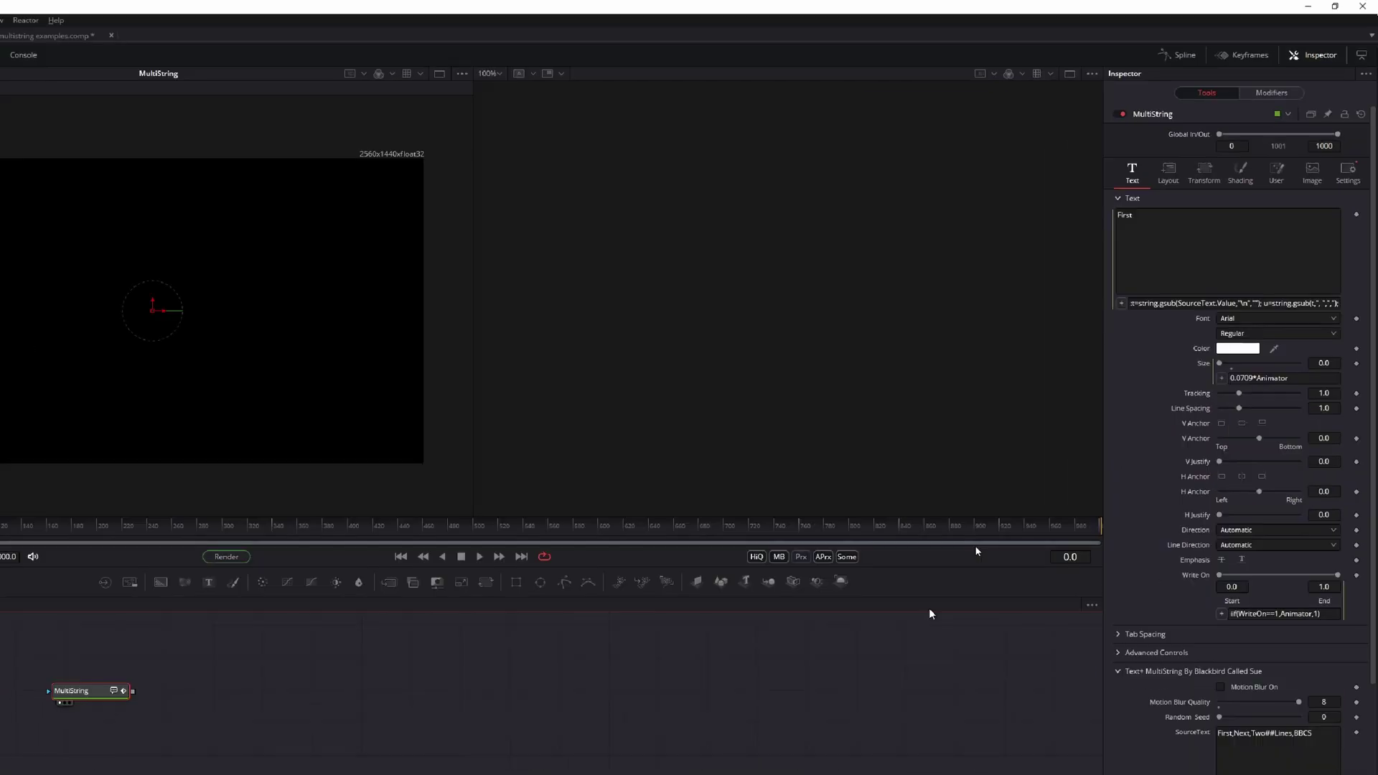
key("space")
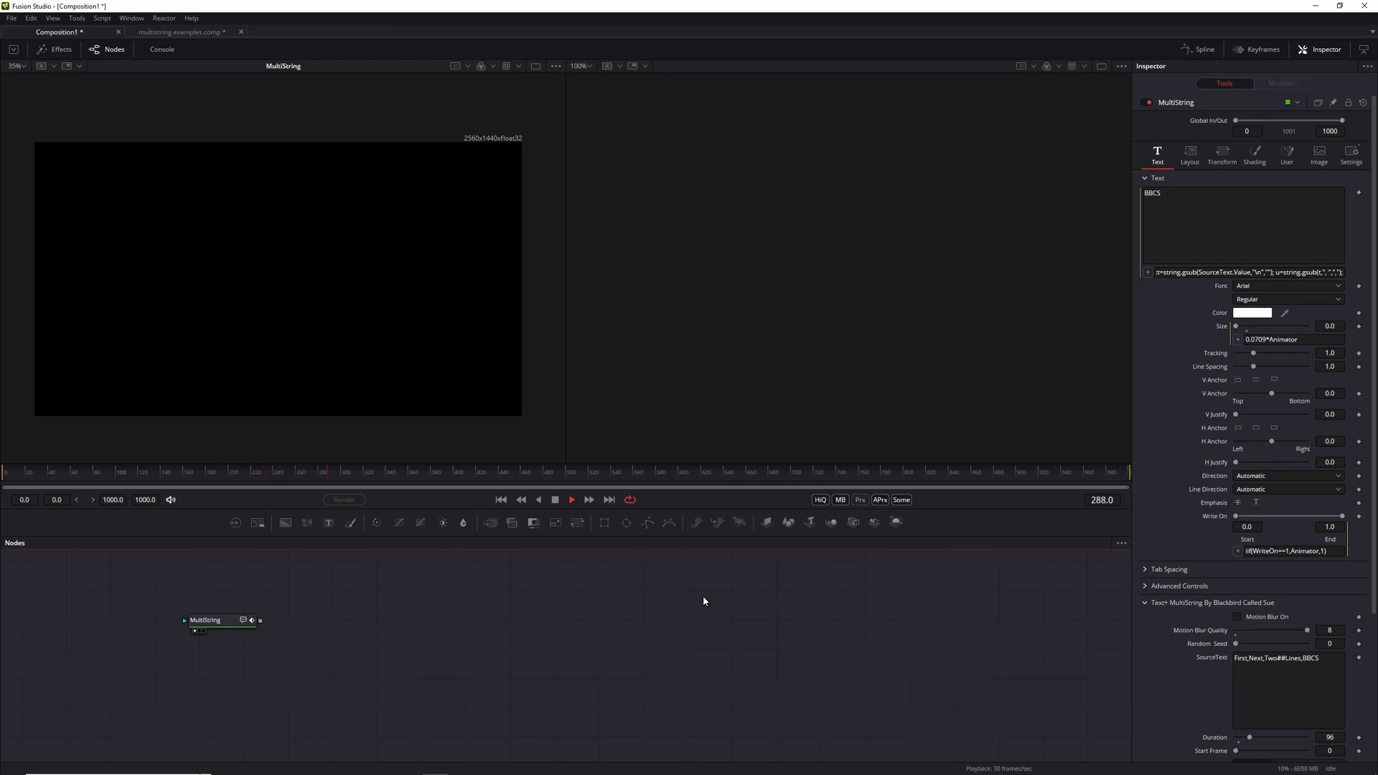
key("space")
Step: Set the MultiString's Duration to 72 frames
scroll(1292, 588, "down", 5)
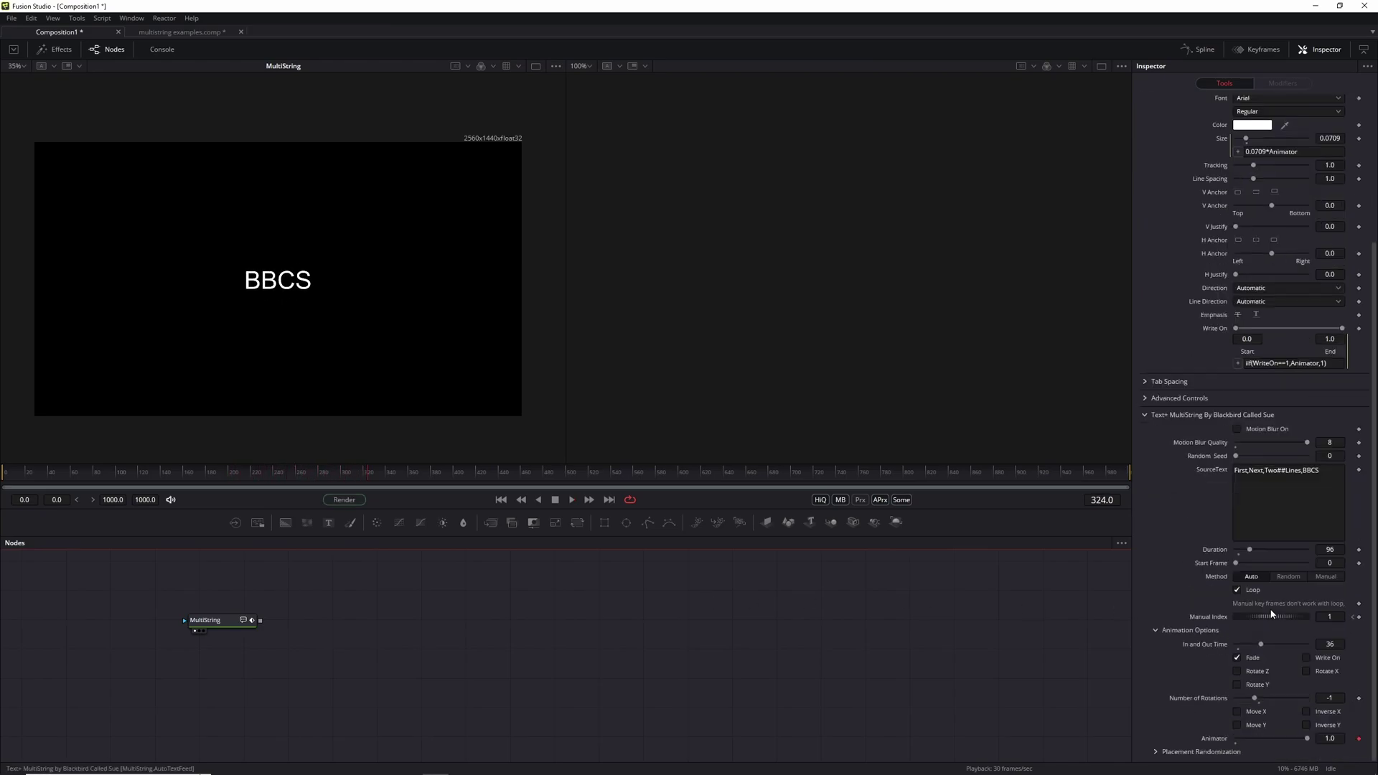
left_click(1330, 549)
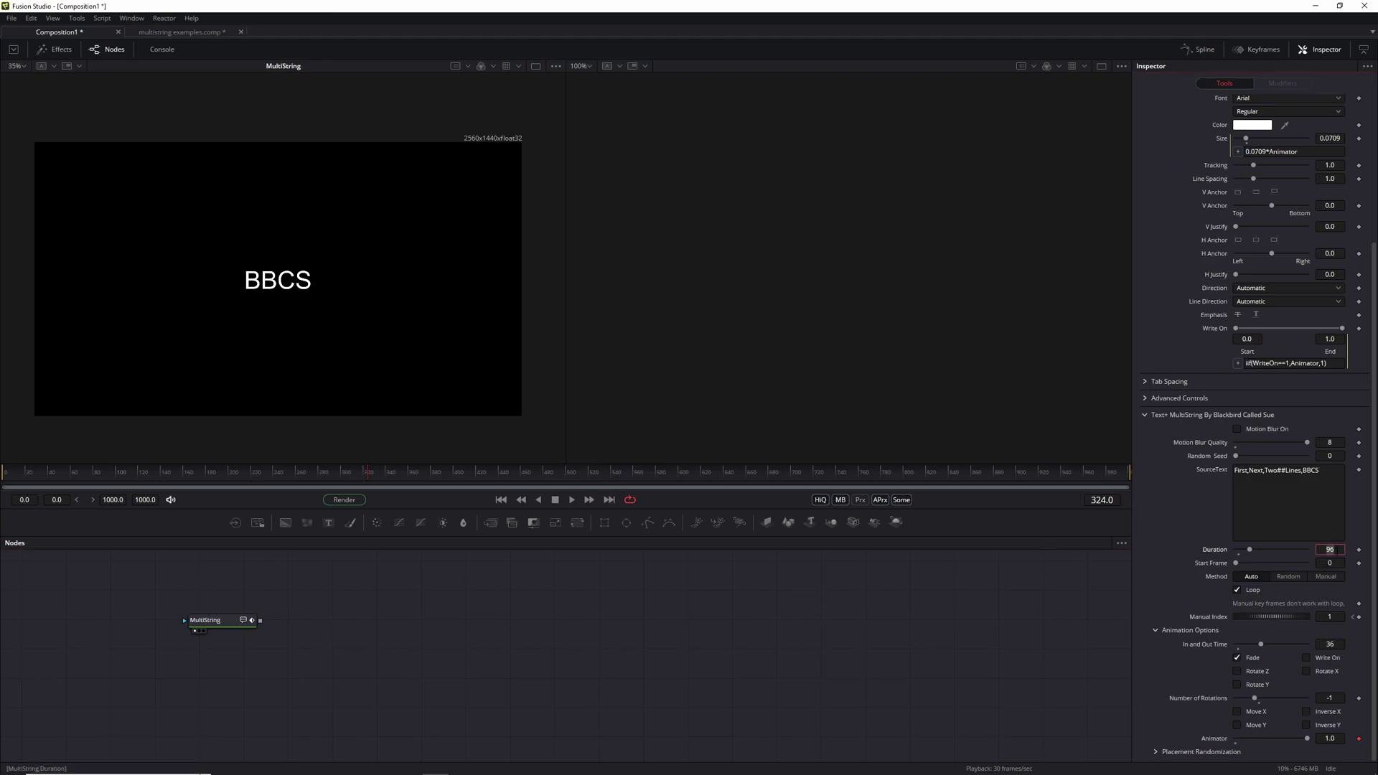
key("BackSpace")
key("BackSpace")
type("7")
left_click(1003, 634)
Step: Set the In and Out Time in the animation options to 24 frames
left_click(1330, 644)
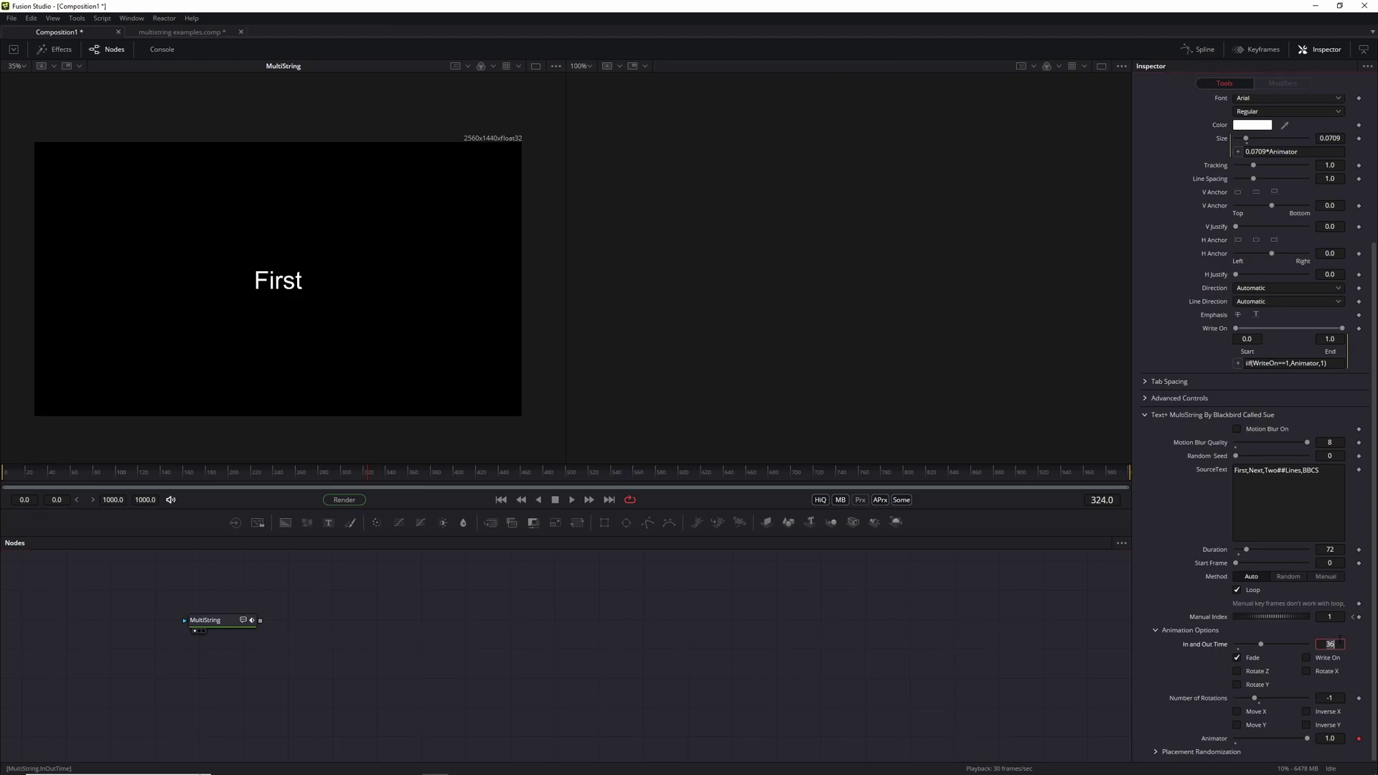
key("BackSpace")
key("BackSpace")
type("24")
left_click(986, 682)
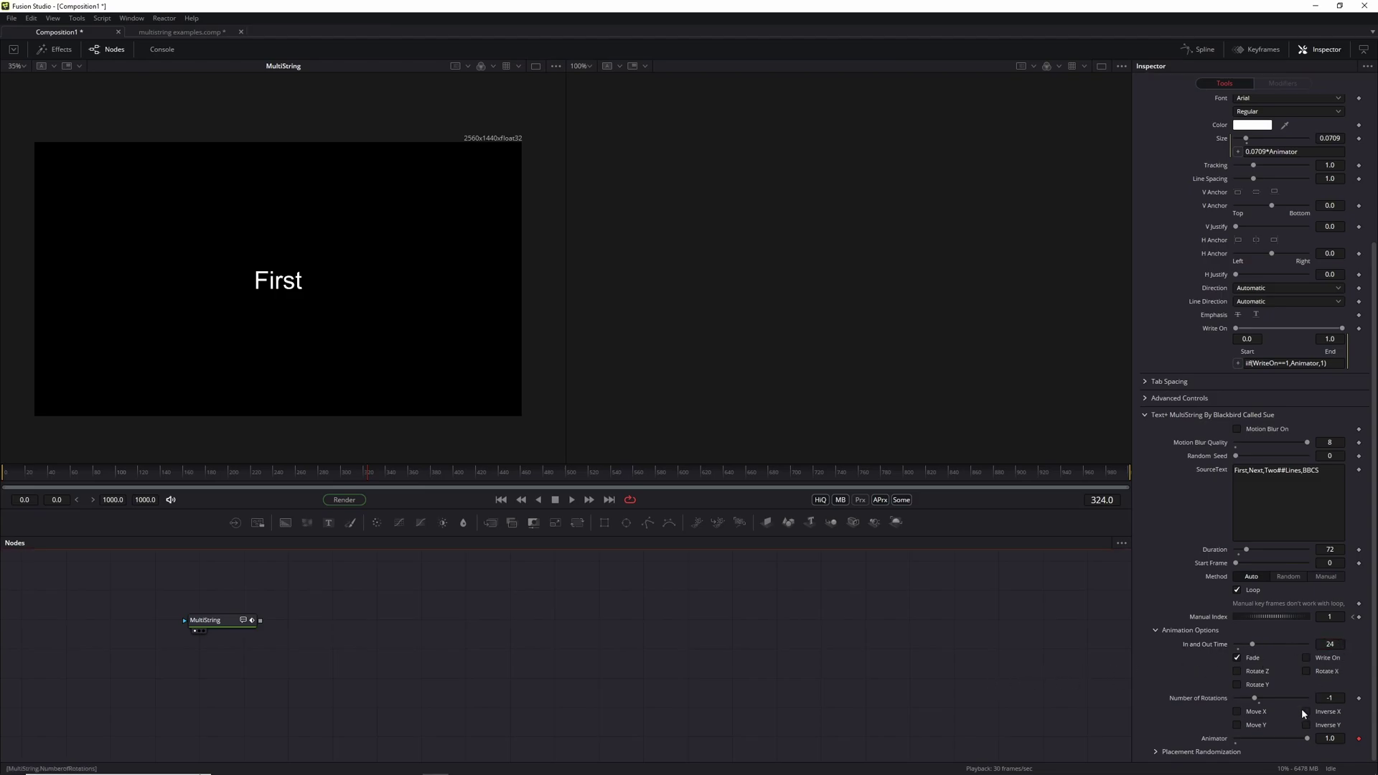
Step: Enable Rotate Z in the MultiString's animation options and play from the first frame to preview the rotation
left_click(1246, 677)
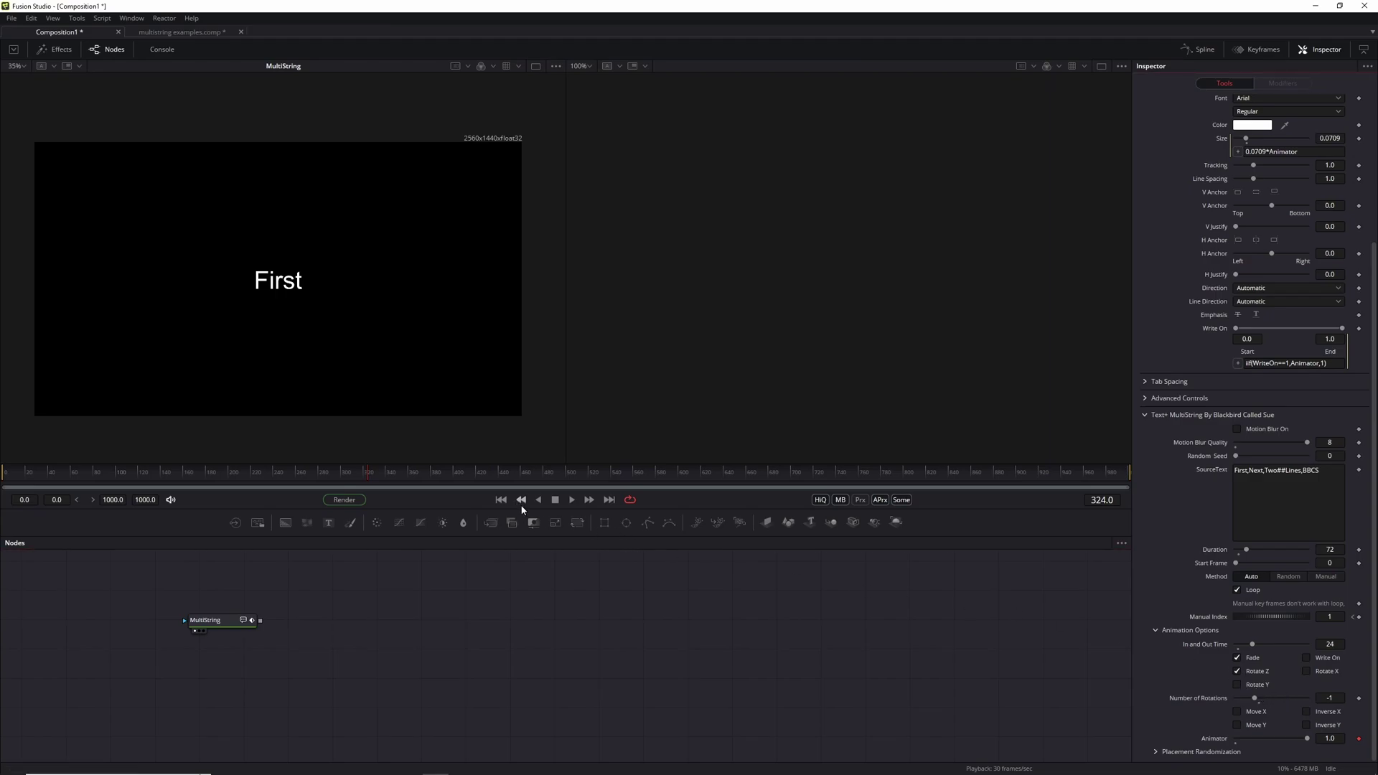
left_click(501, 500)
left_click(572, 501)
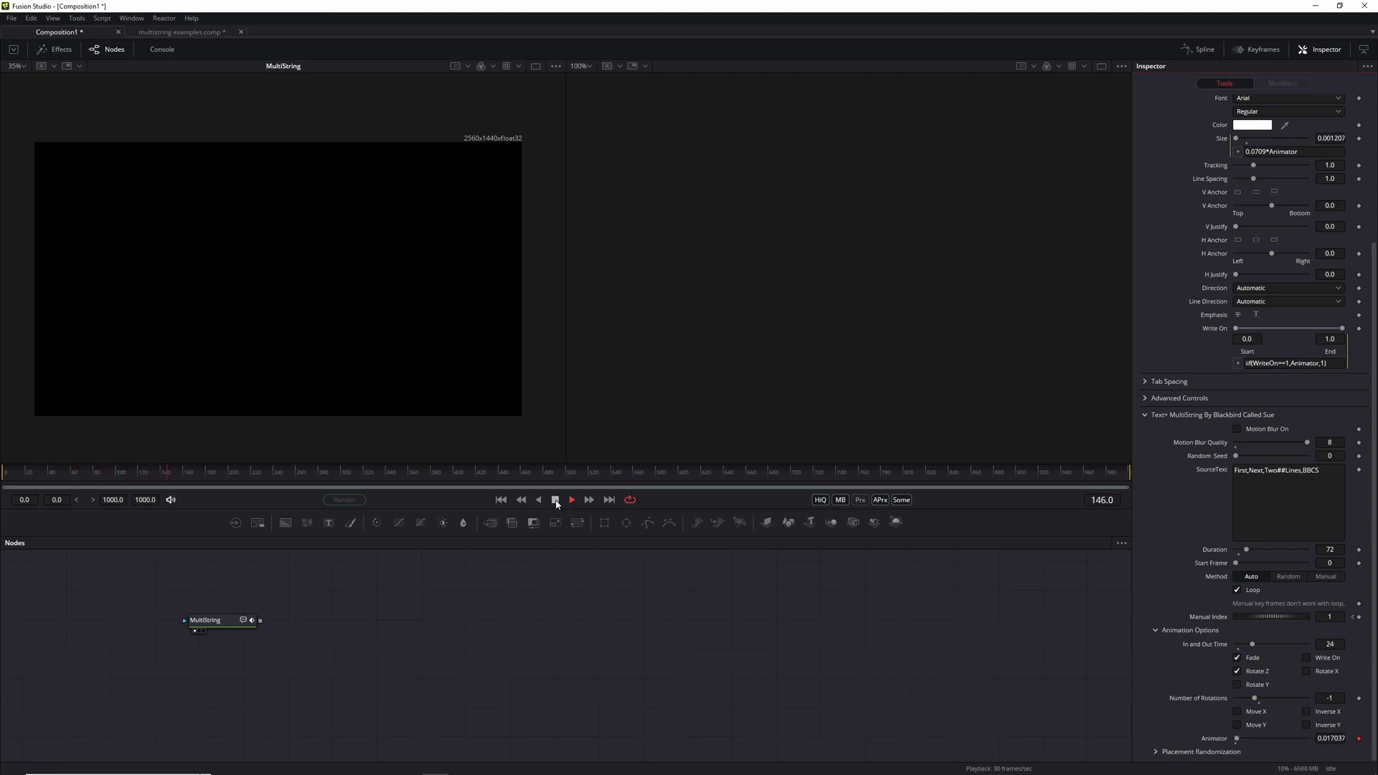
key("space")
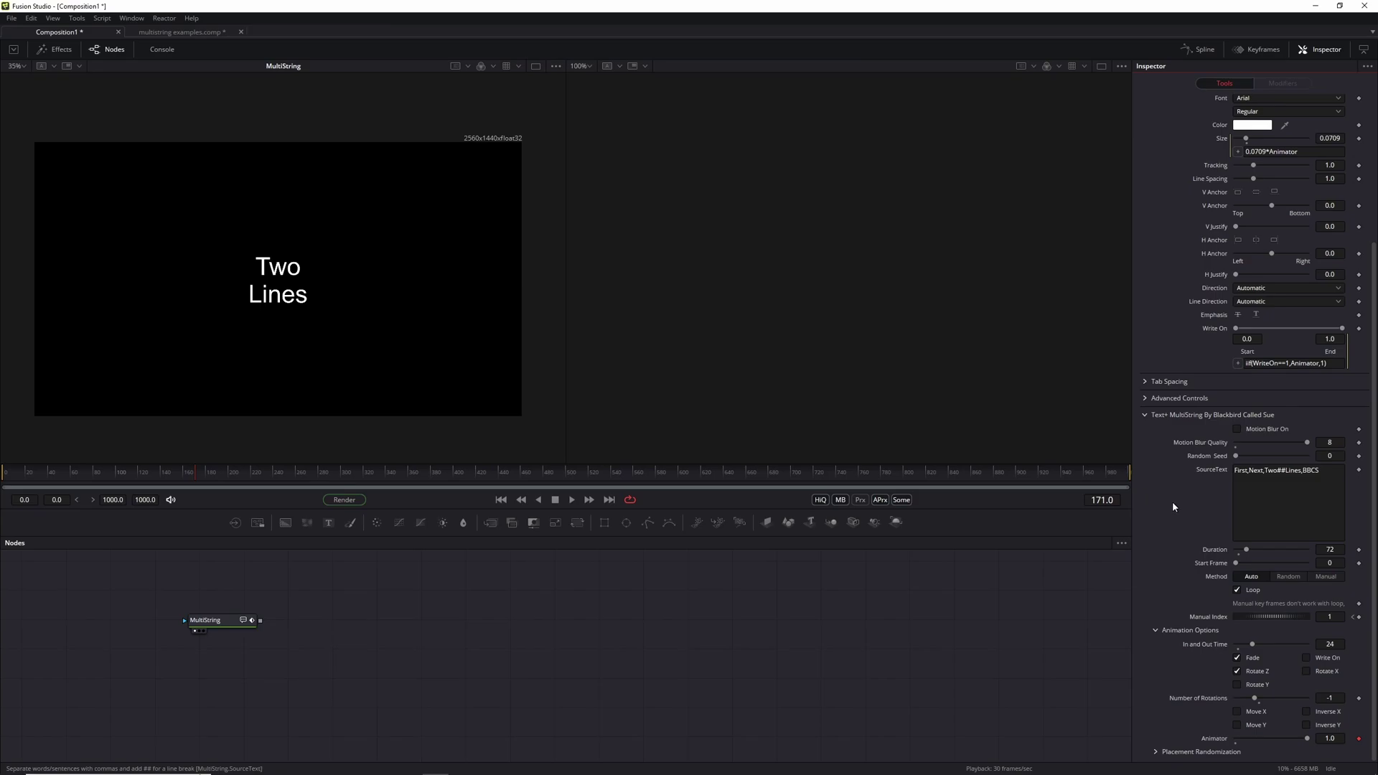
Step: Switch to the multistring examples.comp composition and show the shading settings of the MultiString node in the Underlay2 group
left_click(182, 32)
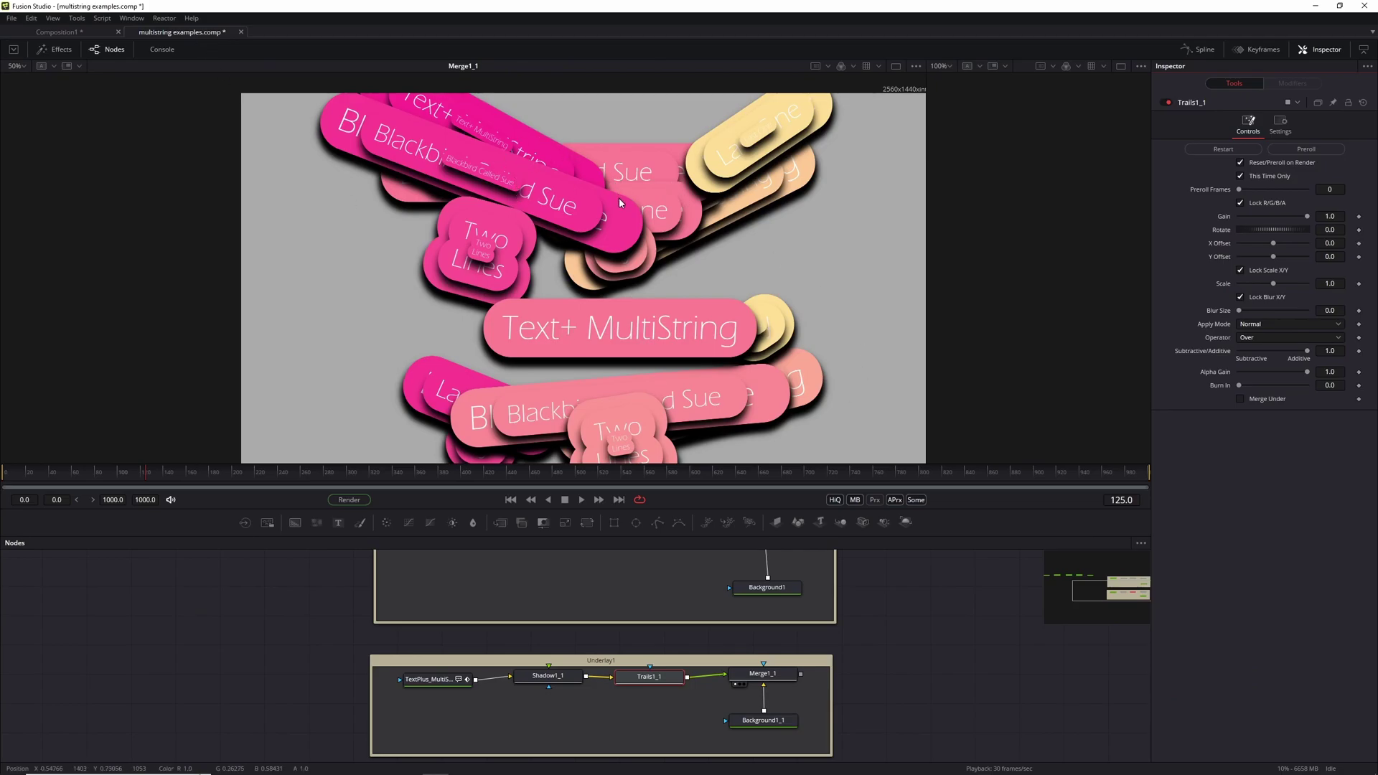
left_click_drag(977, 597, 991, 631)
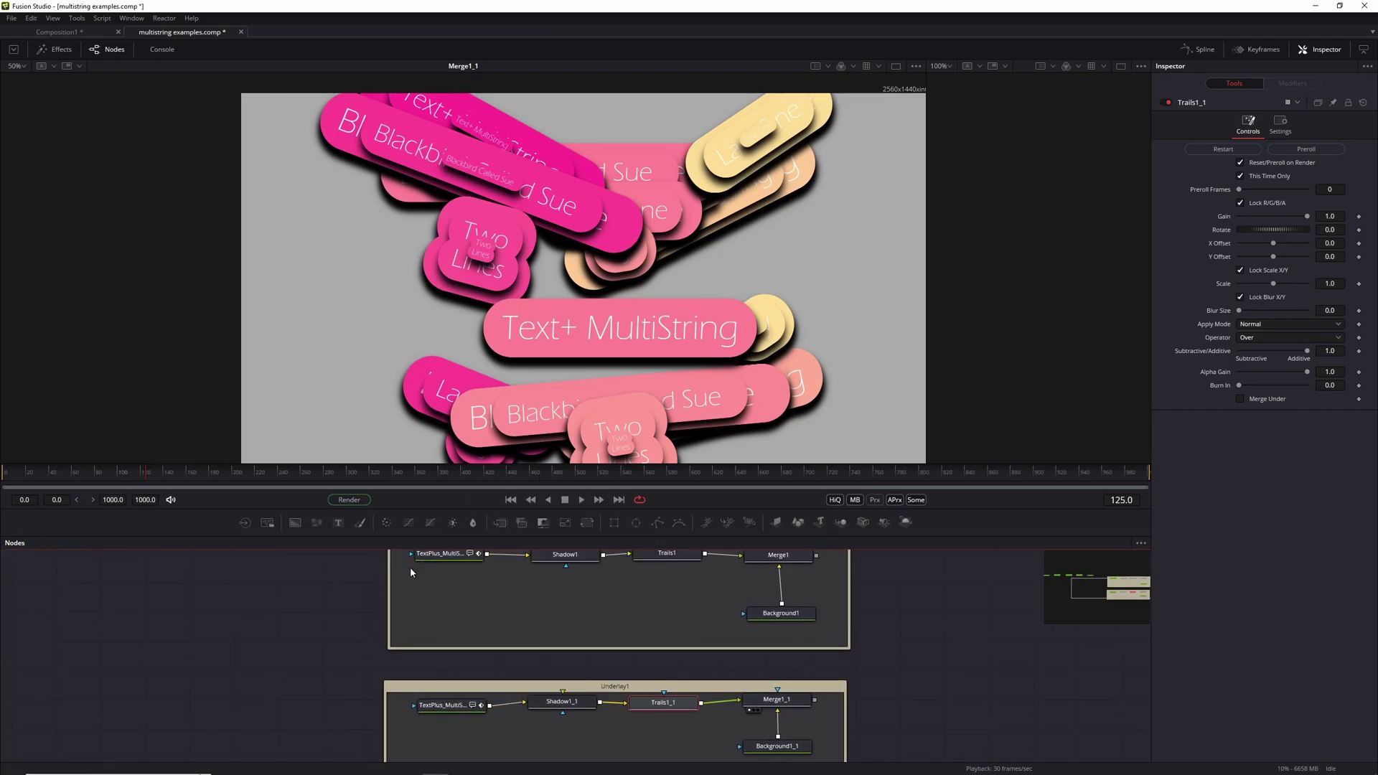
left_click(451, 555)
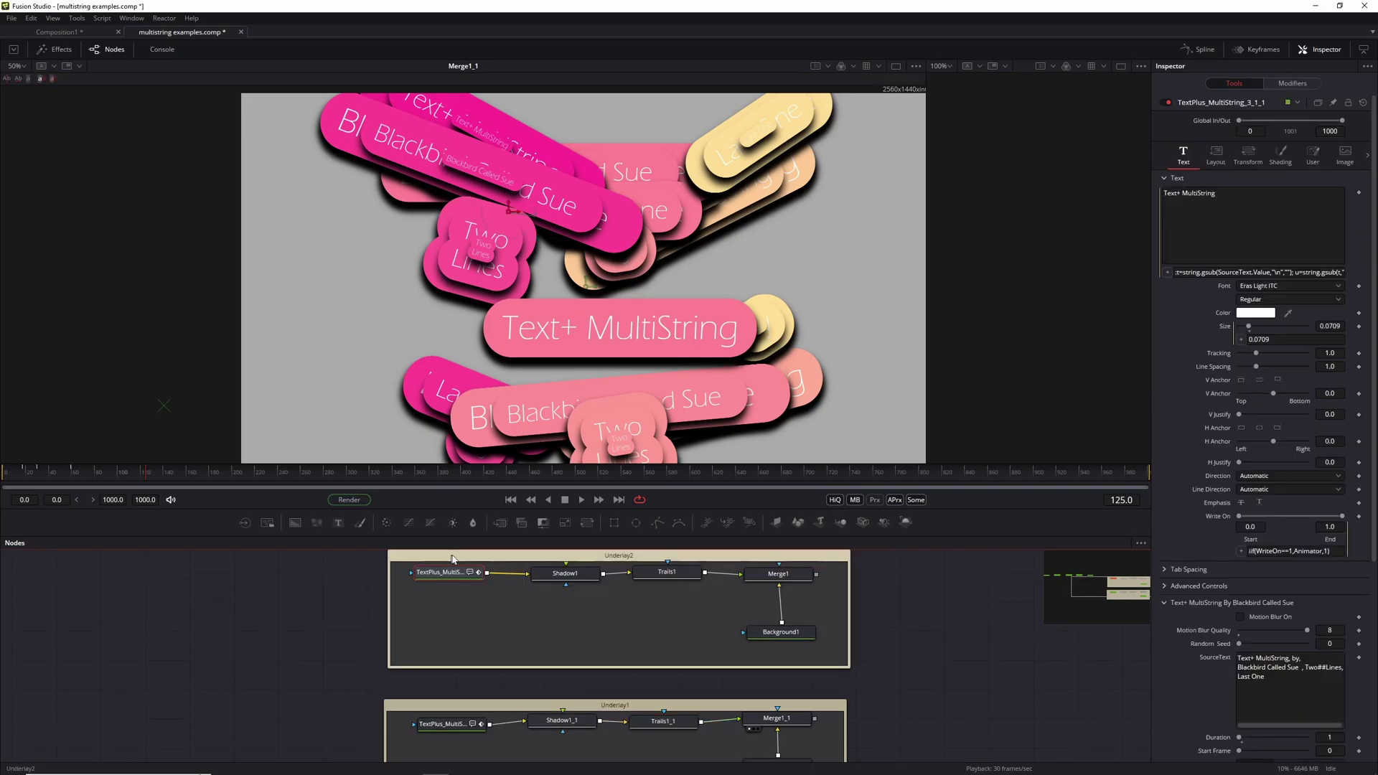
left_click(1281, 155)
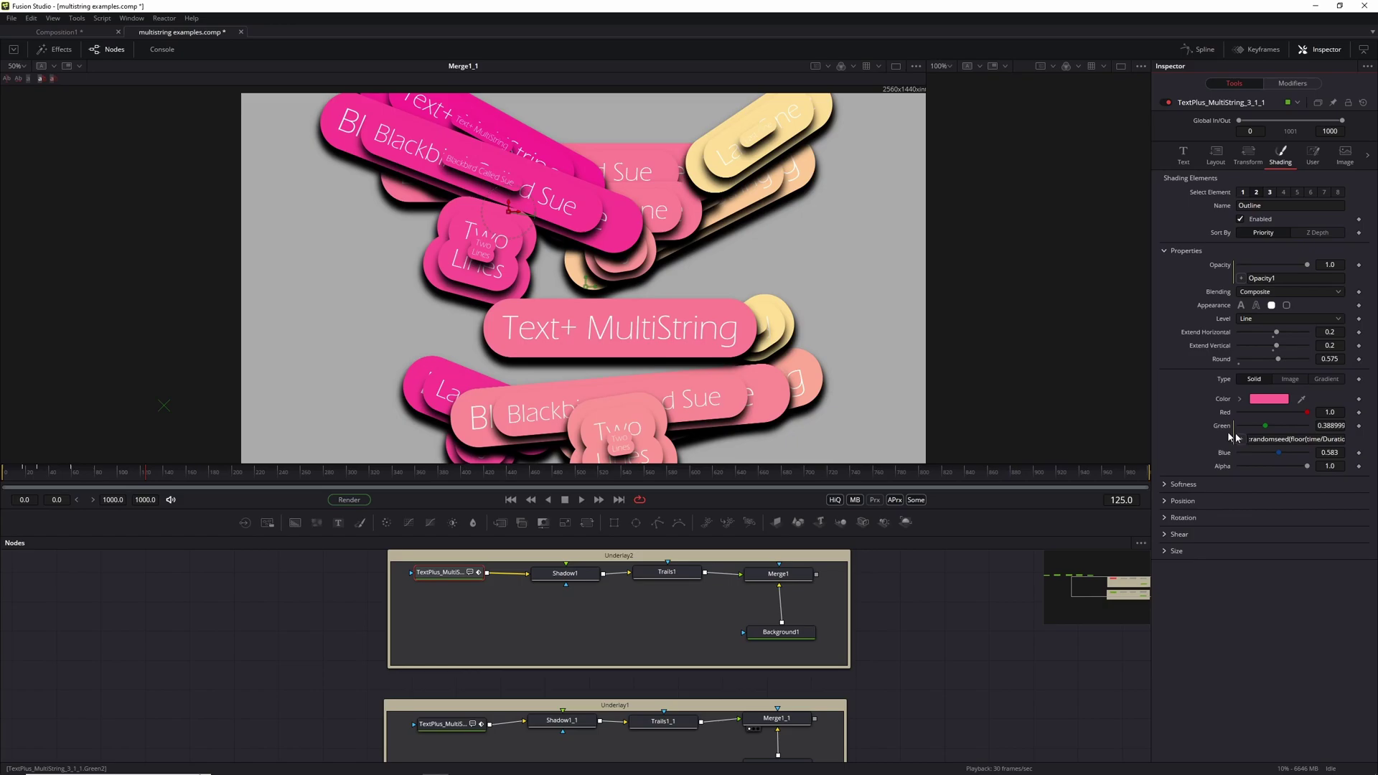
Step: Copy the outline's Green expression into Notepad, examine its randomseed, time/Duration and return random() parts, and close Notepad without saving
left_click(1342, 439)
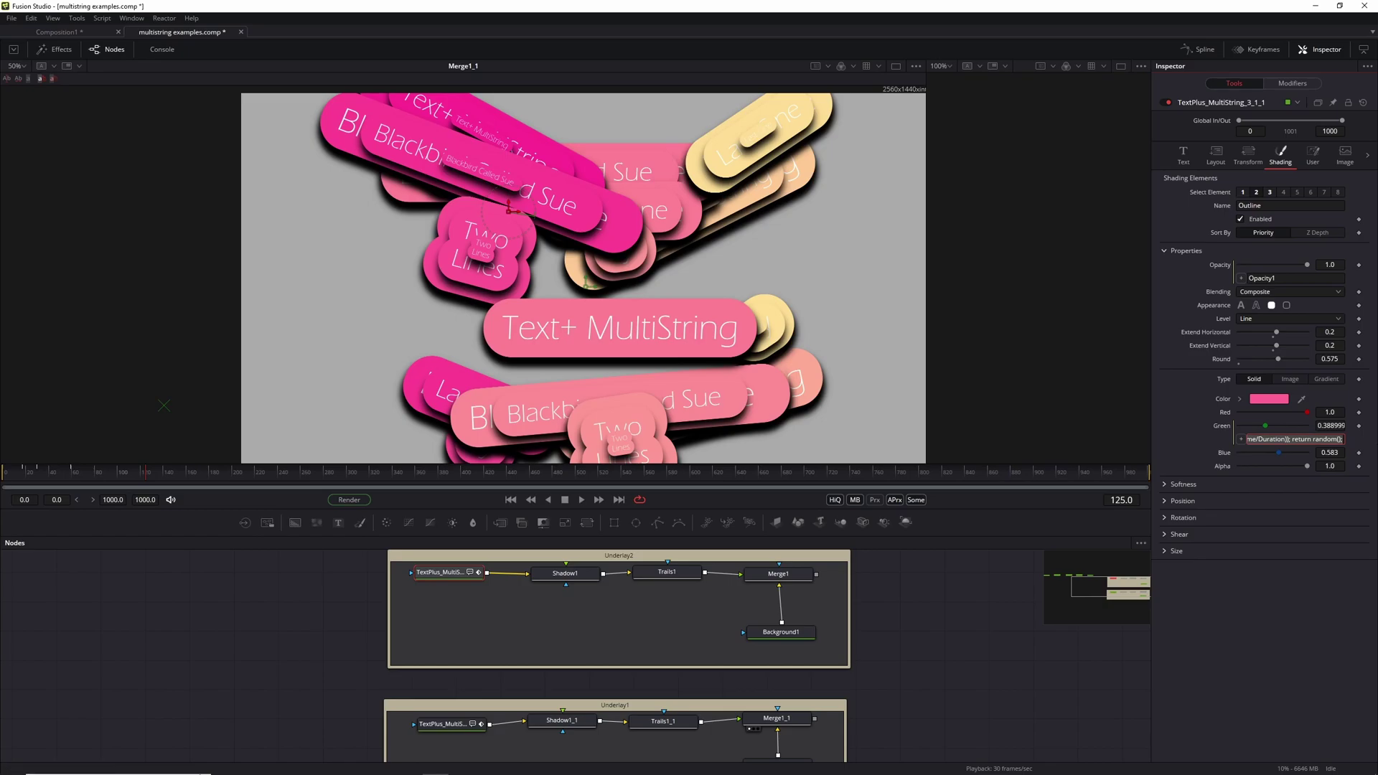
key("alt+Tab")
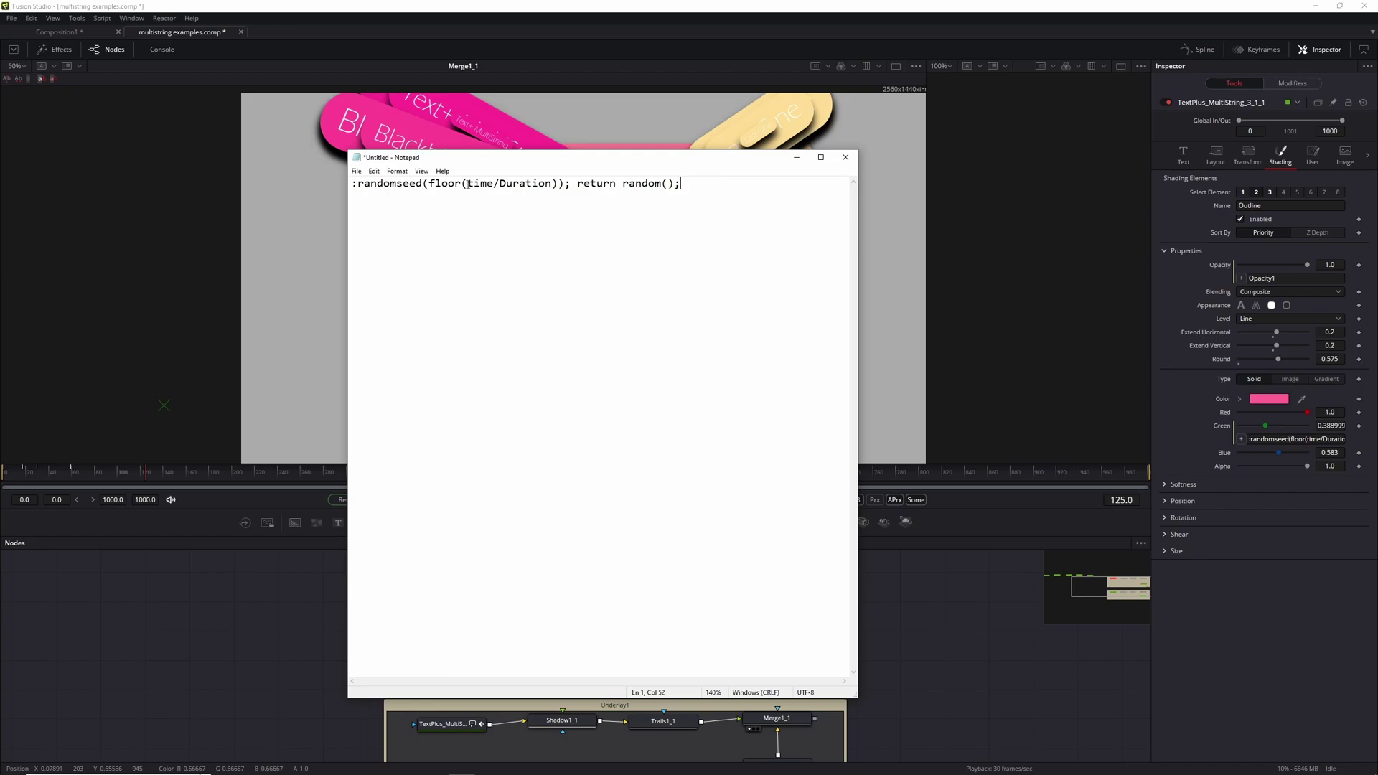
left_click_drag(499, 182, 553, 183)
left_click_drag(571, 184, 444, 185)
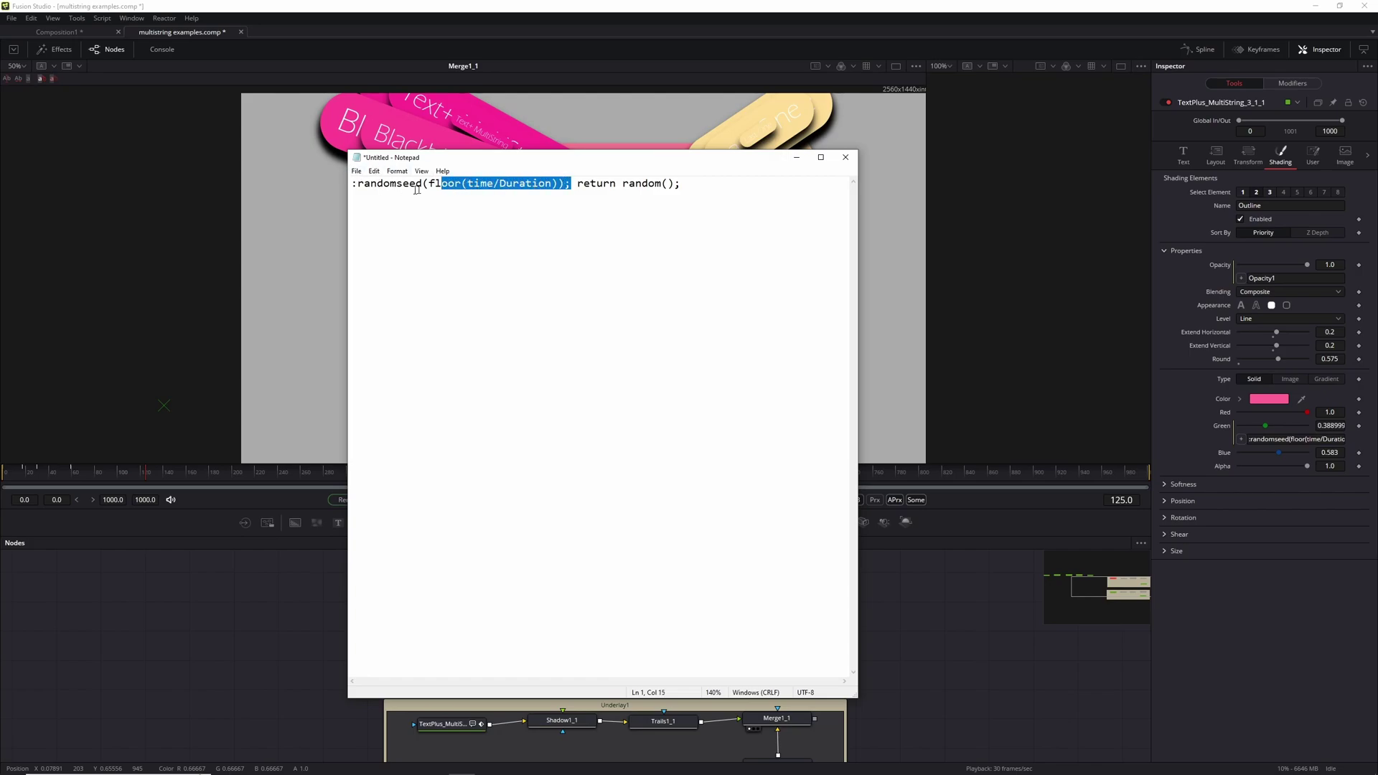
left_click_drag(682, 183, 579, 185)
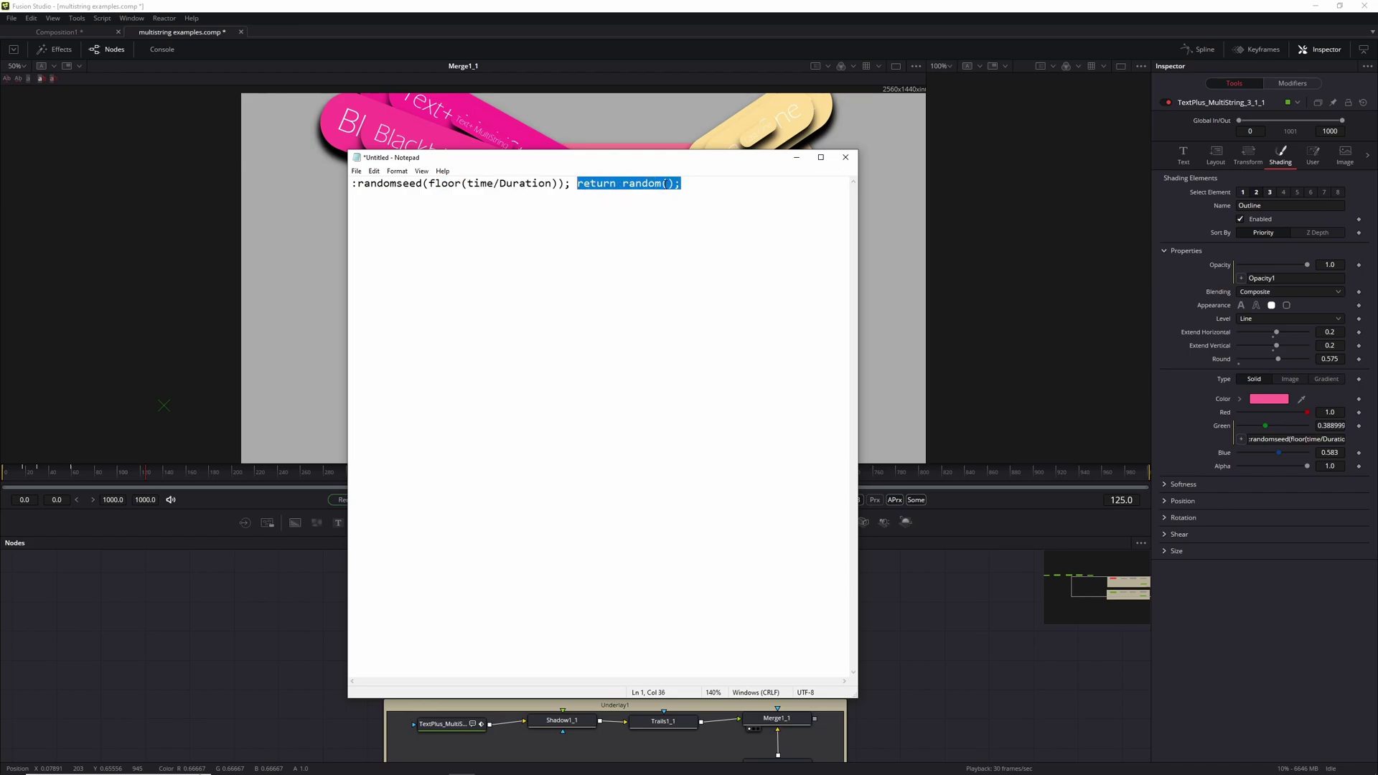
left_click_drag(623, 185, 672, 183)
left_click(846, 157)
left_click(706, 394)
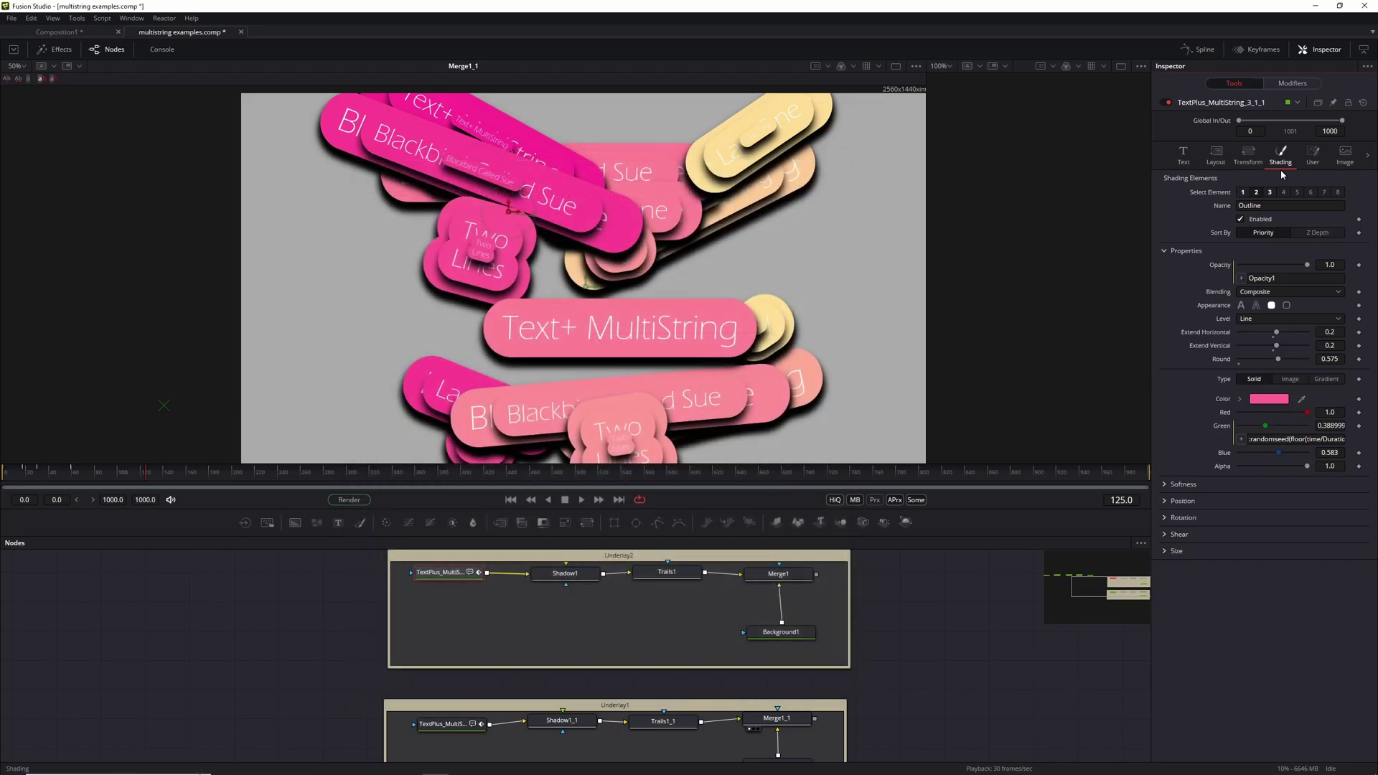
Step: Show the Underlay2 MultiString node in the viewer and play it to preview the outline's random color changes
left_click_drag(445, 572, 641, 248)
key("space")
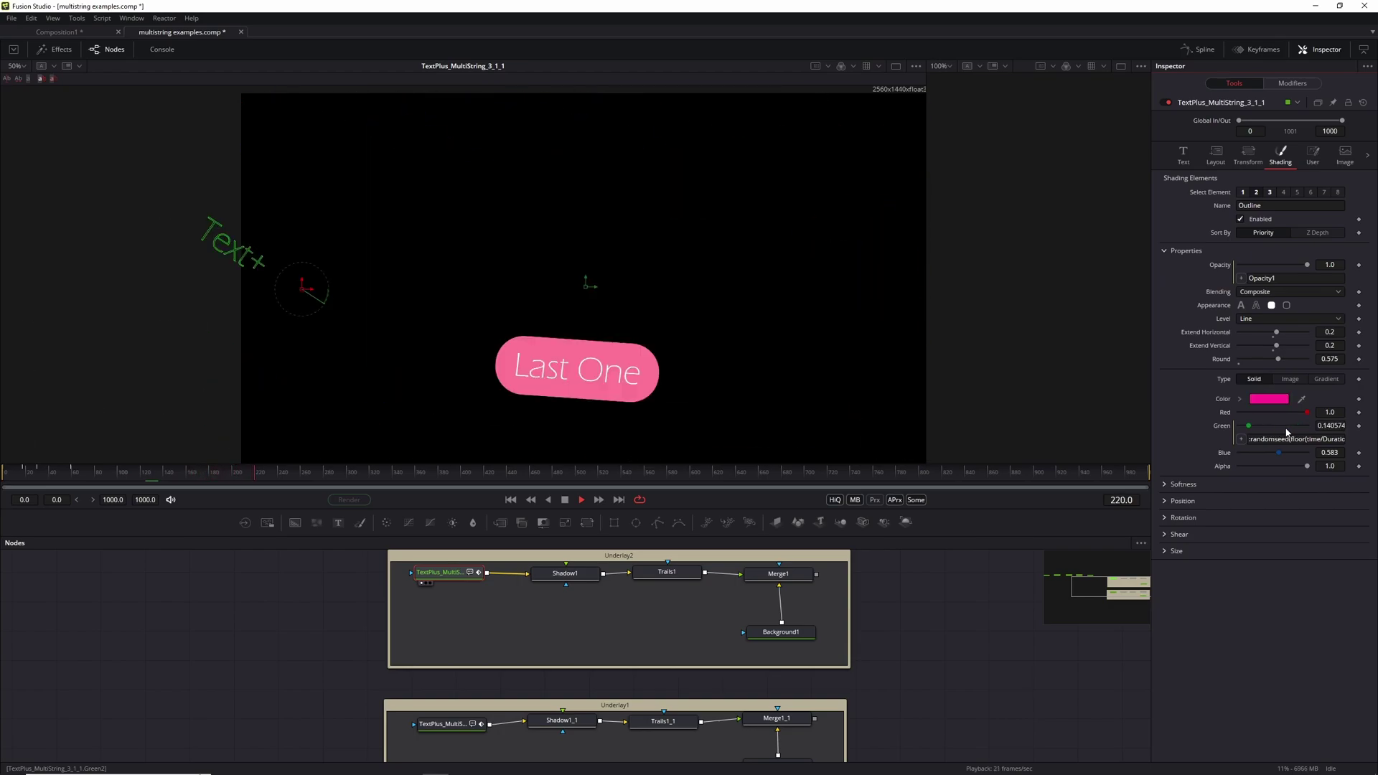
key("space")
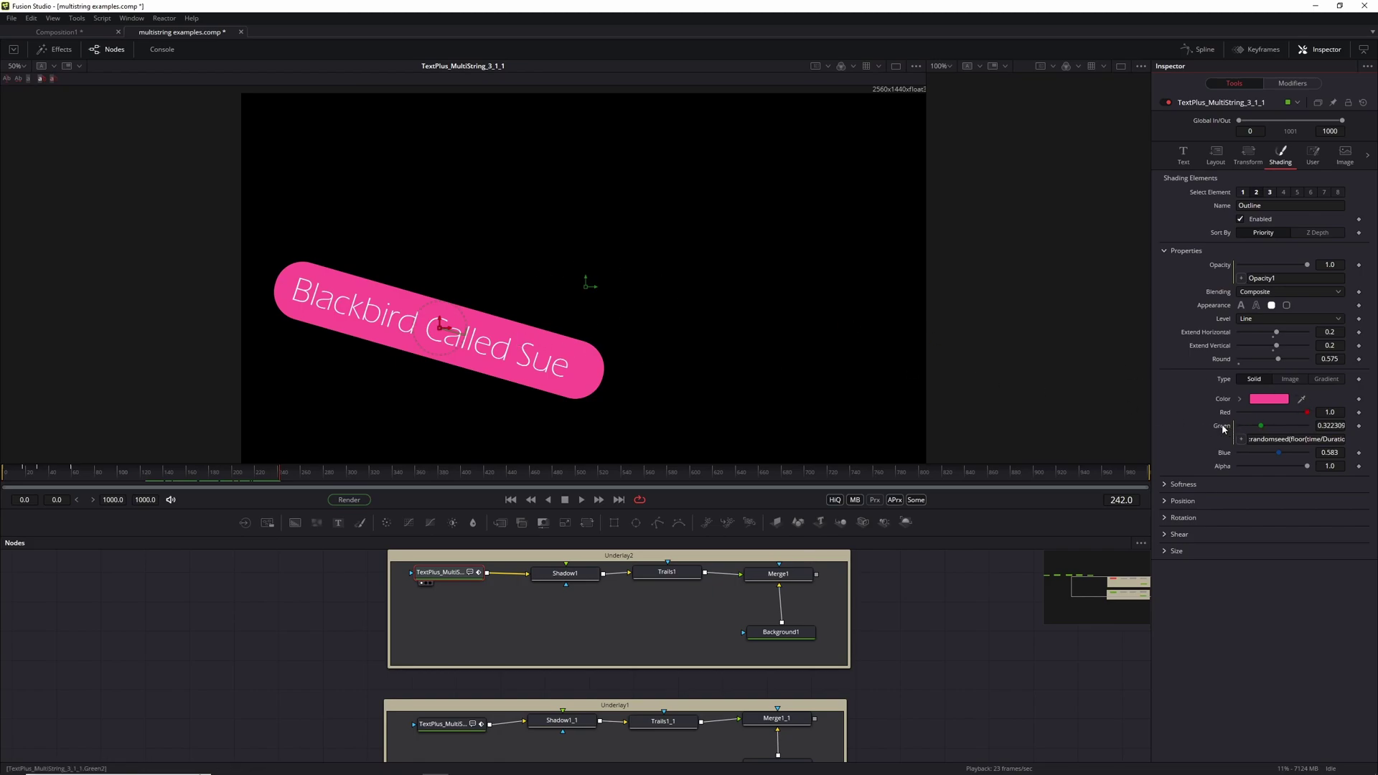
Step: Look over the modifiers available for the outline color's Green channel without applying one
right_click(1224, 429)
mouse_move(1285, 479)
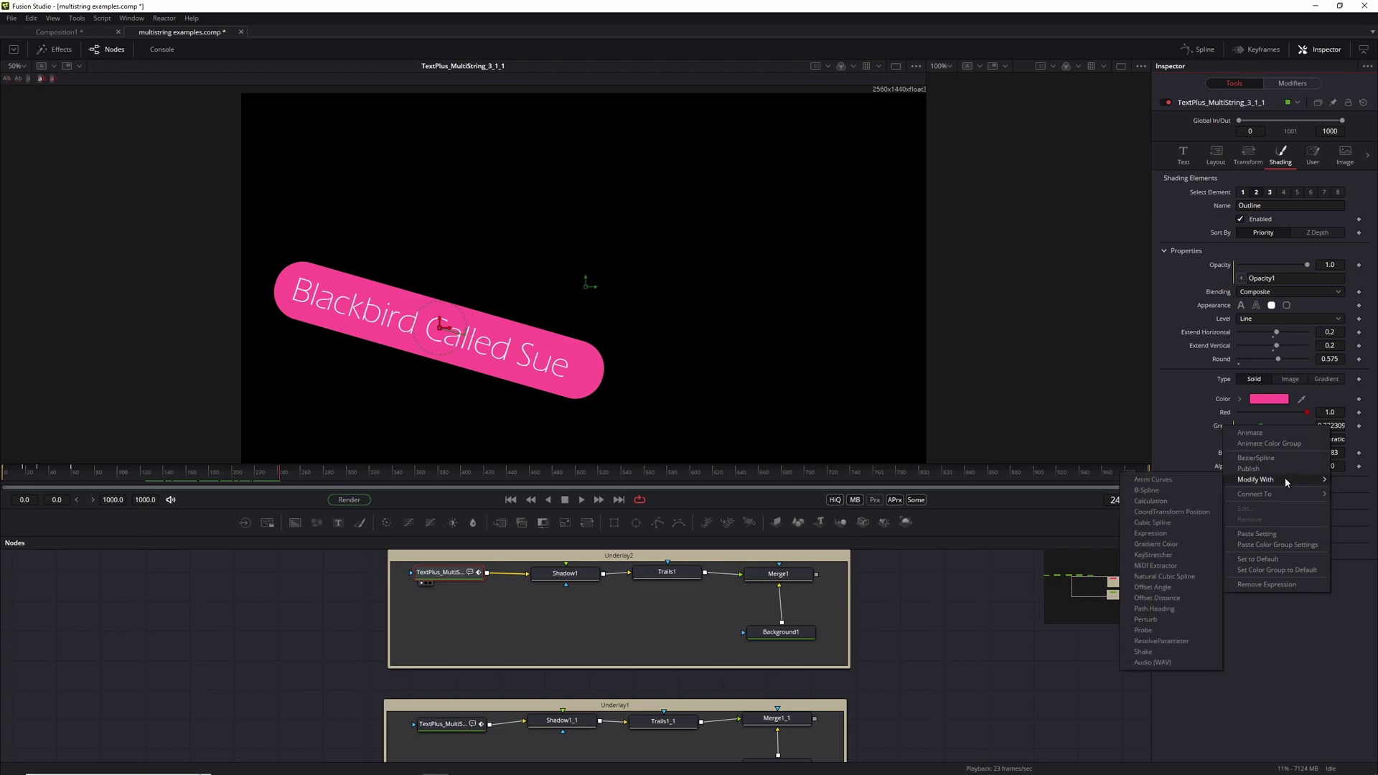
left_click(974, 629)
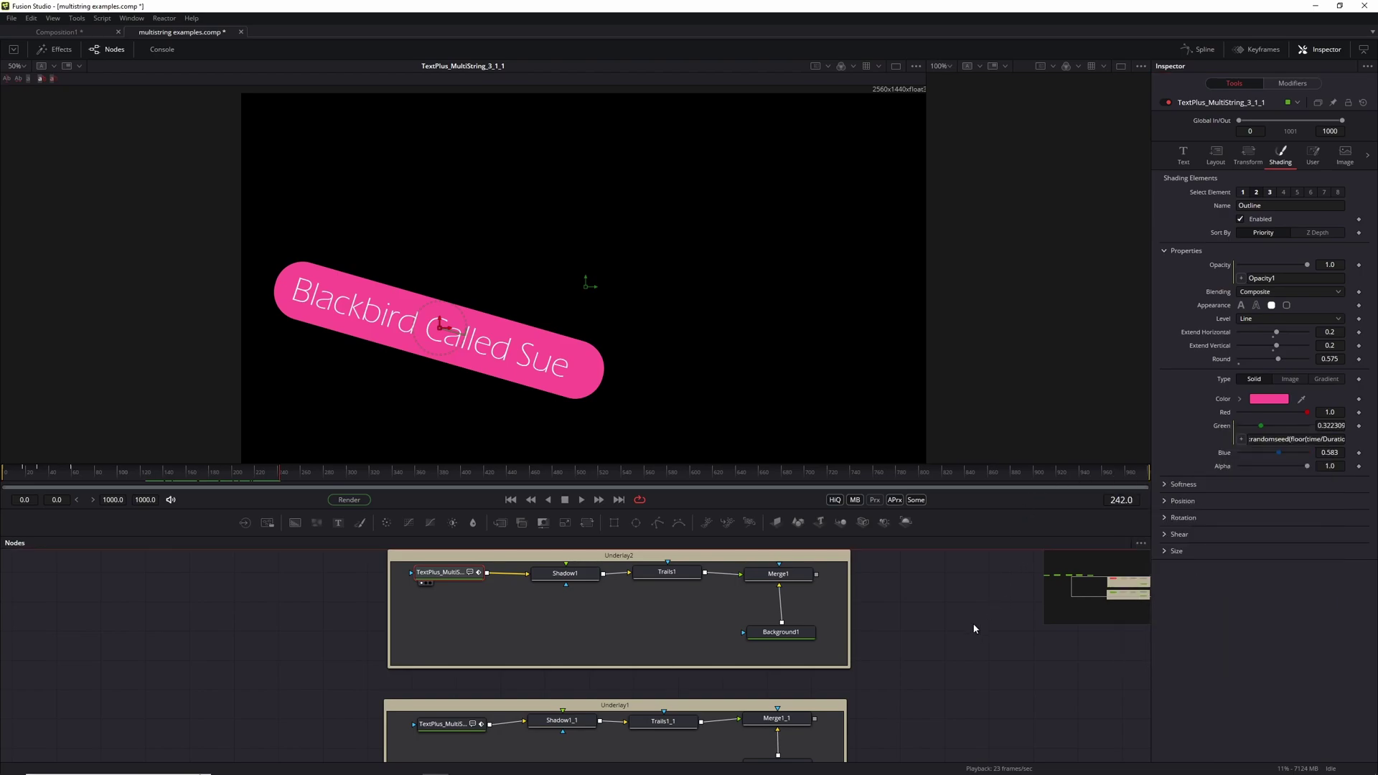